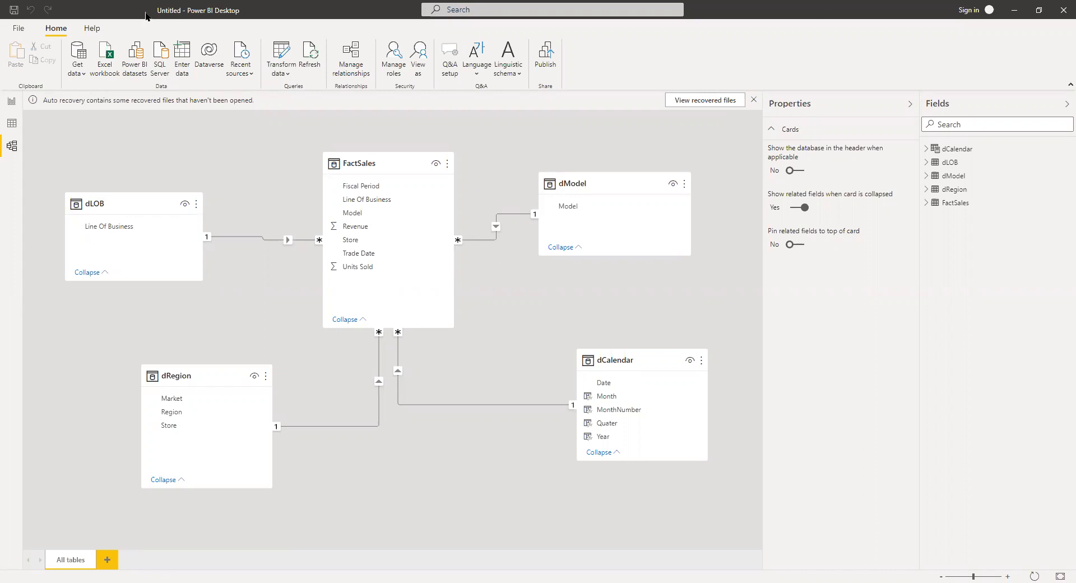
Step: Examine the dCalendar table's rows and DAX formula in the data view, and return to the model view
click(13, 123)
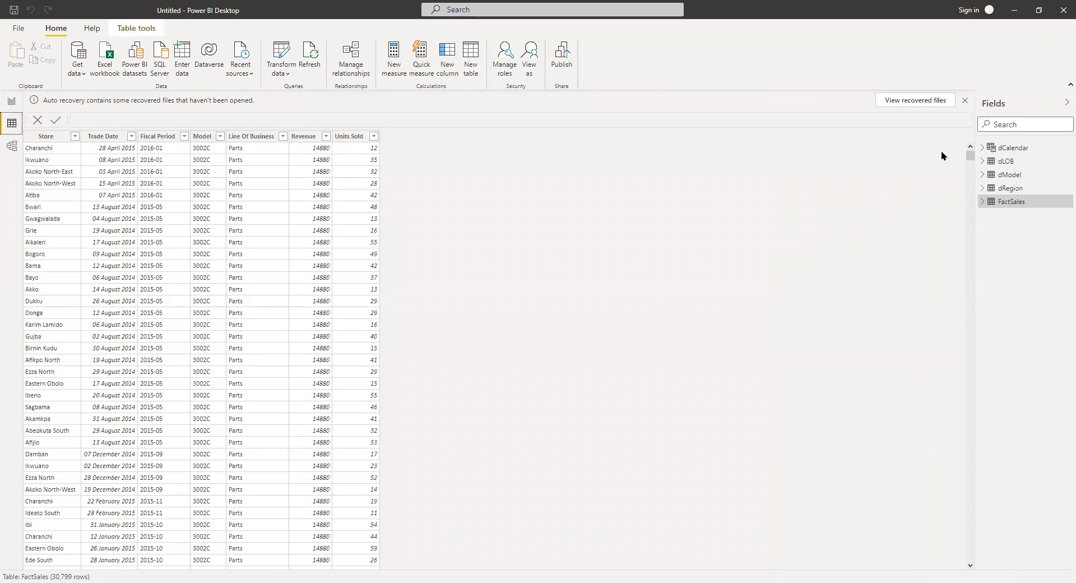
click(1013, 148)
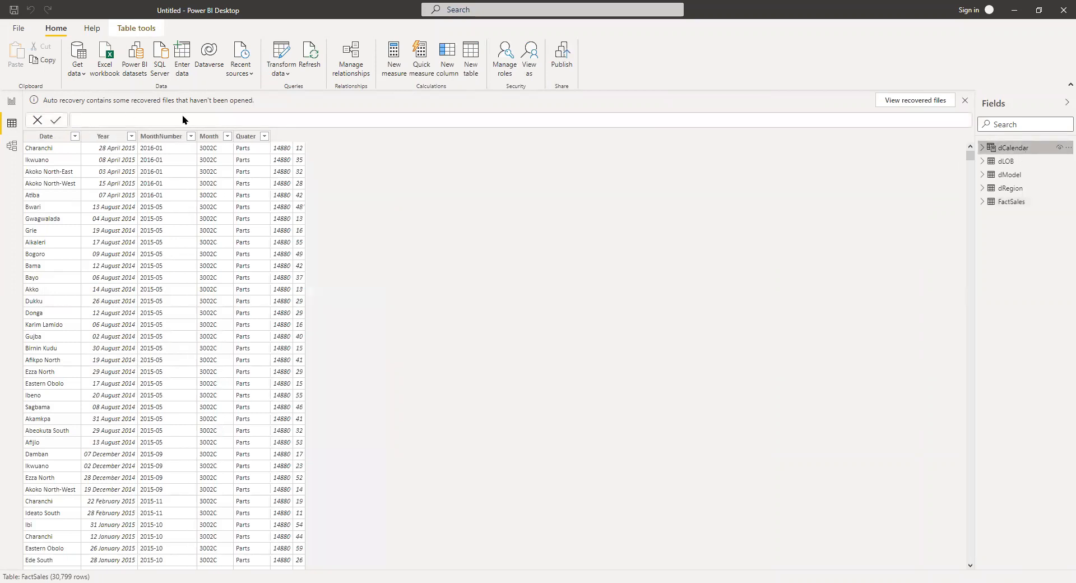
click(165, 118)
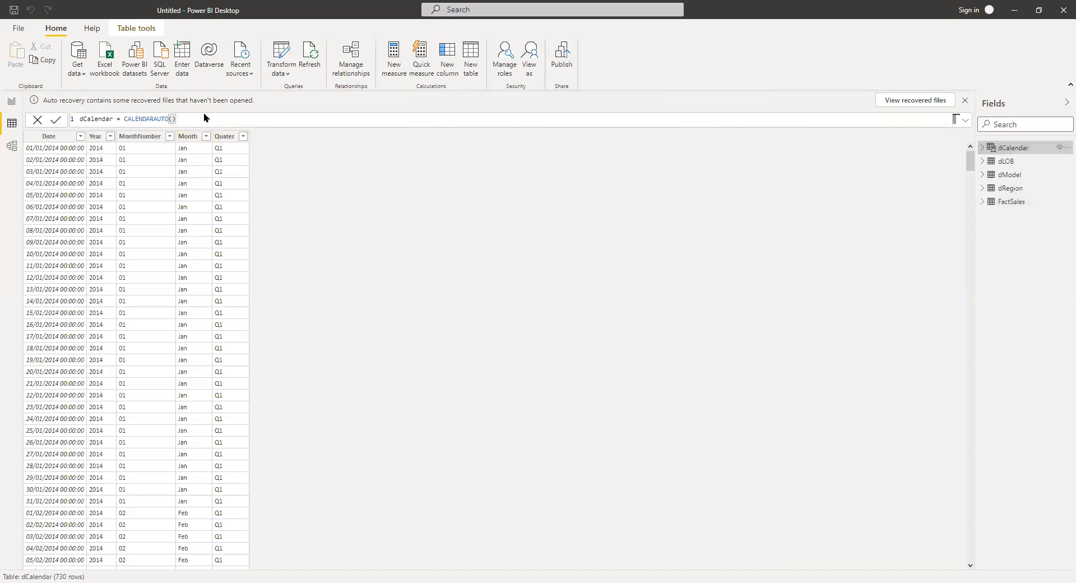
click(15, 148)
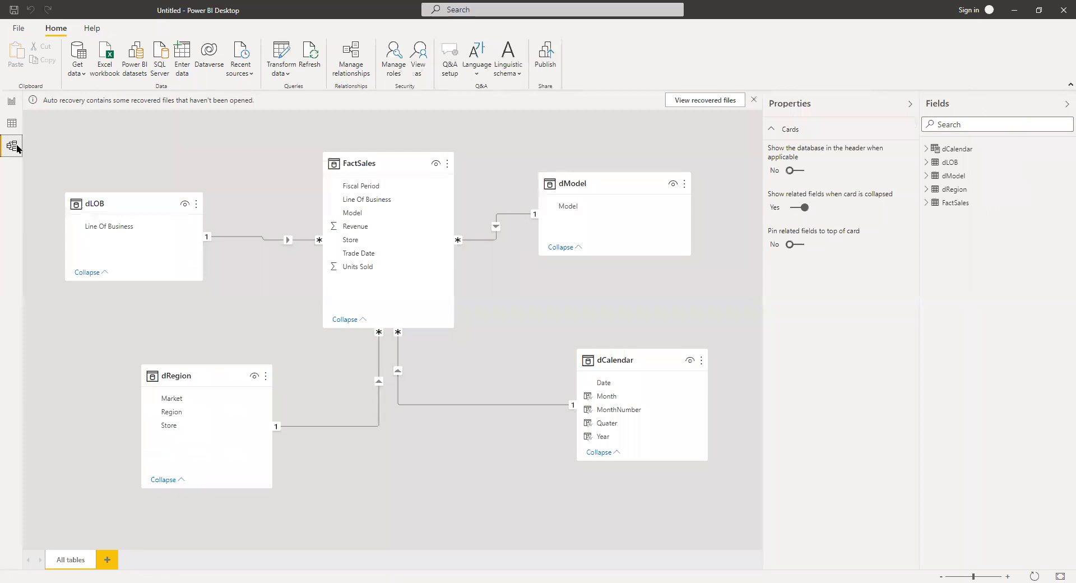
Step: Open the Power Query Editor to transform the report's data
click(281, 73)
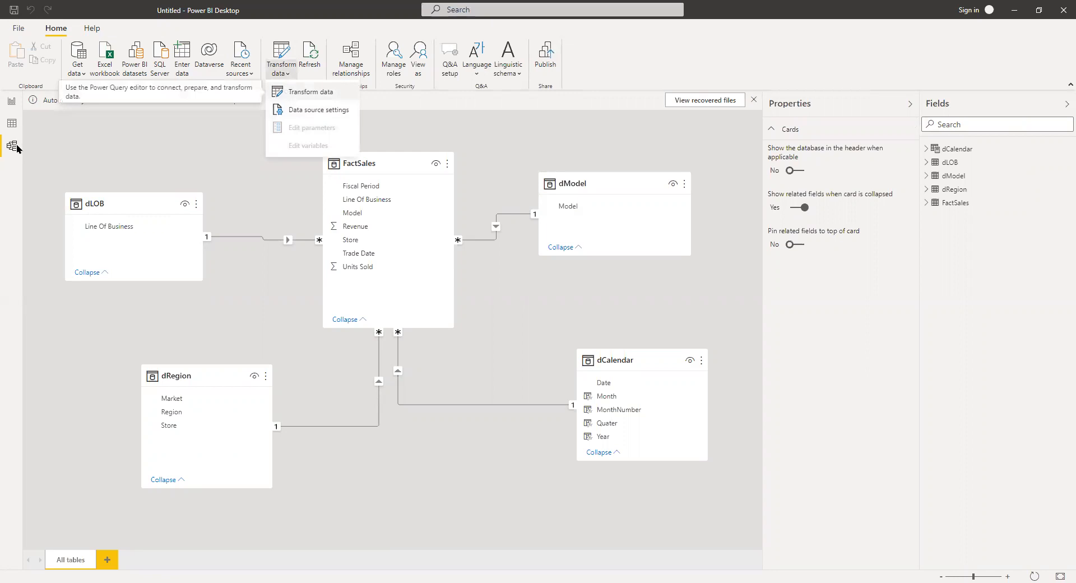
click(278, 70)
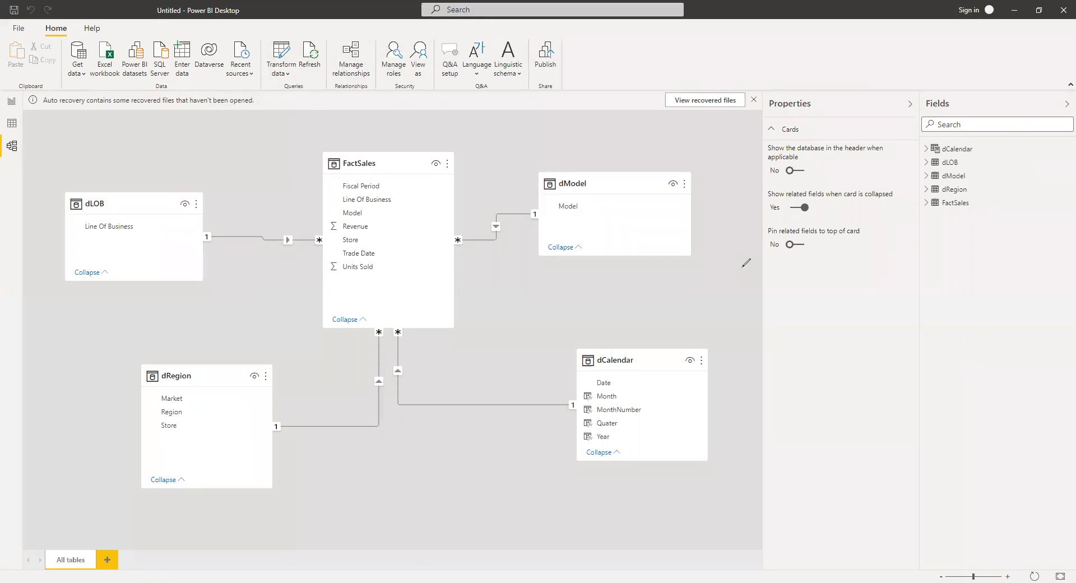
mouse_move(681, 319)
mouse_down()
mouse_move(589, 242)
mouse_move(308, 62)
mouse_move(321, 65)
mouse_up()
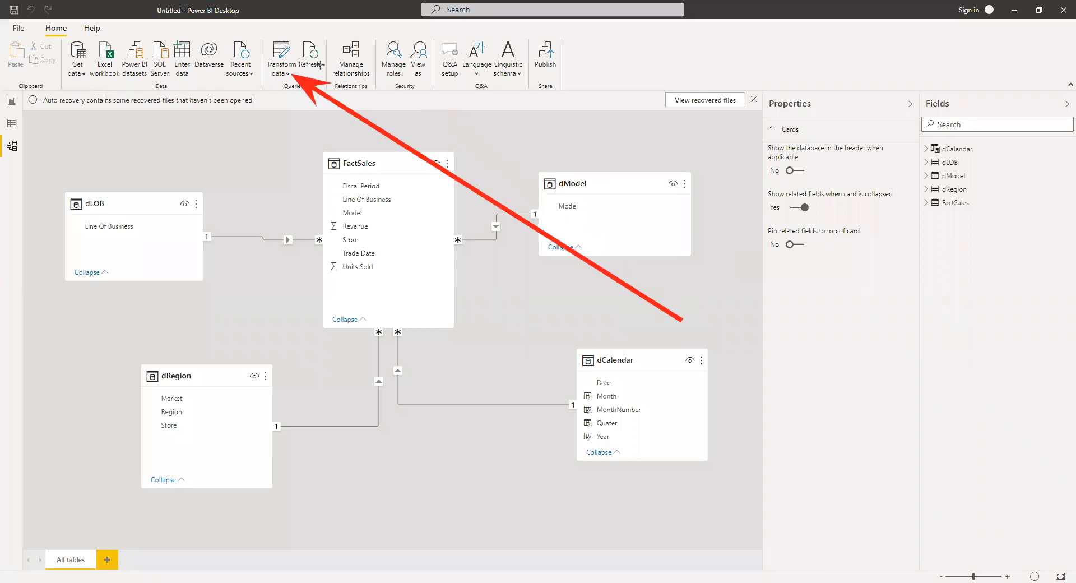
click(289, 67)
click(289, 67)
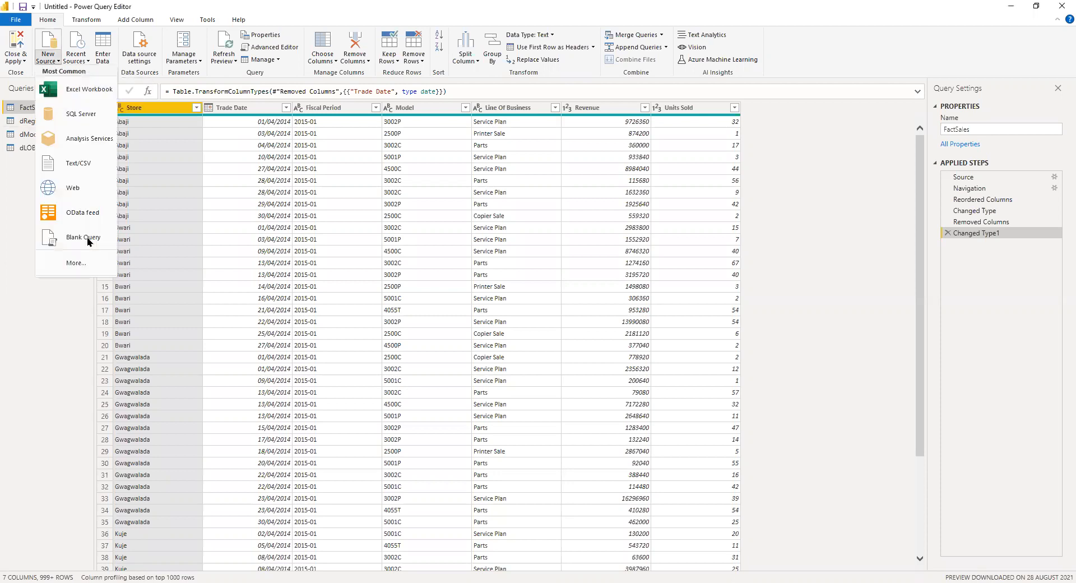
Step: Create a new blank query and name it Calendar
click(84, 238)
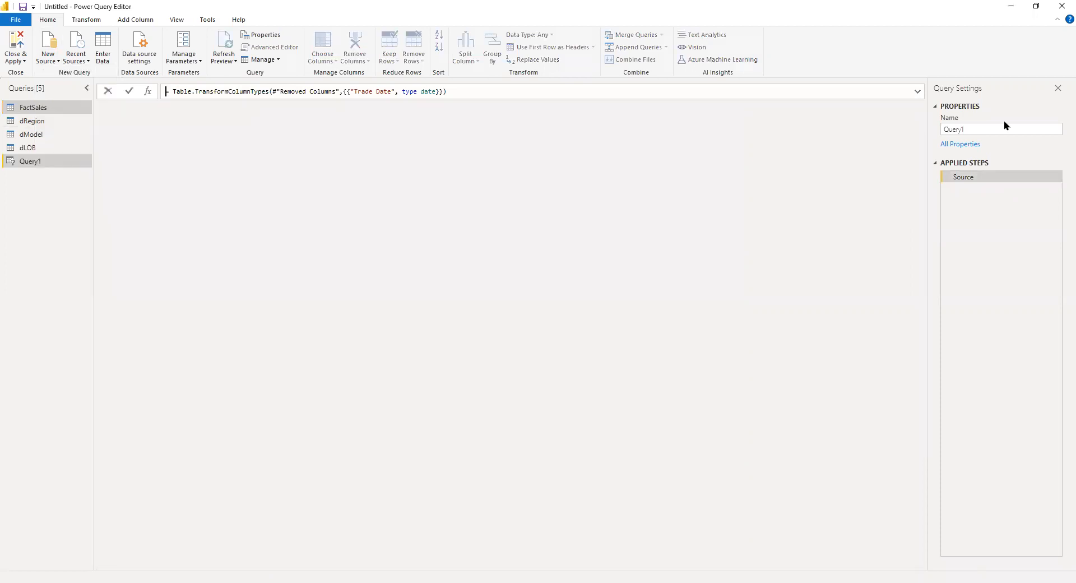
click(981, 129)
double_click(981, 129)
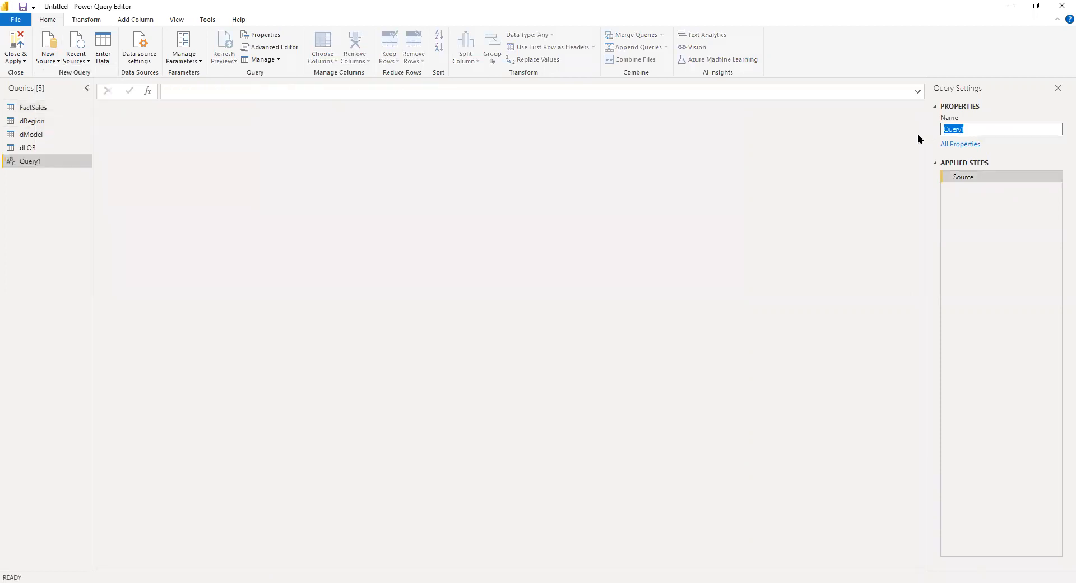
text(Calendar)
key(Return)
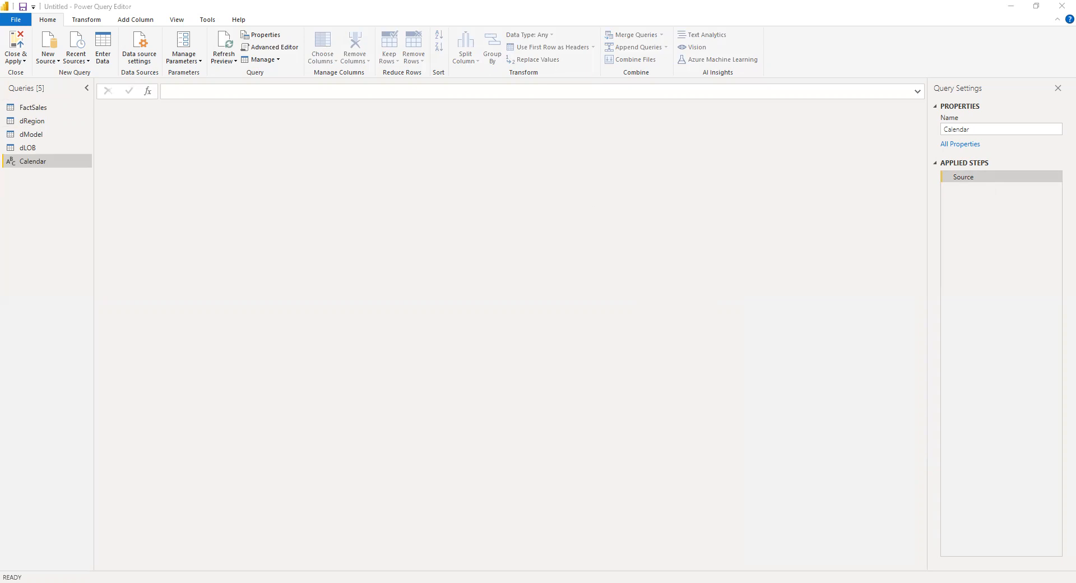
Step: Insert a new step after Source in the Calendar query's applied steps
click(589, 196)
drag(898, 69, 1034, 71)
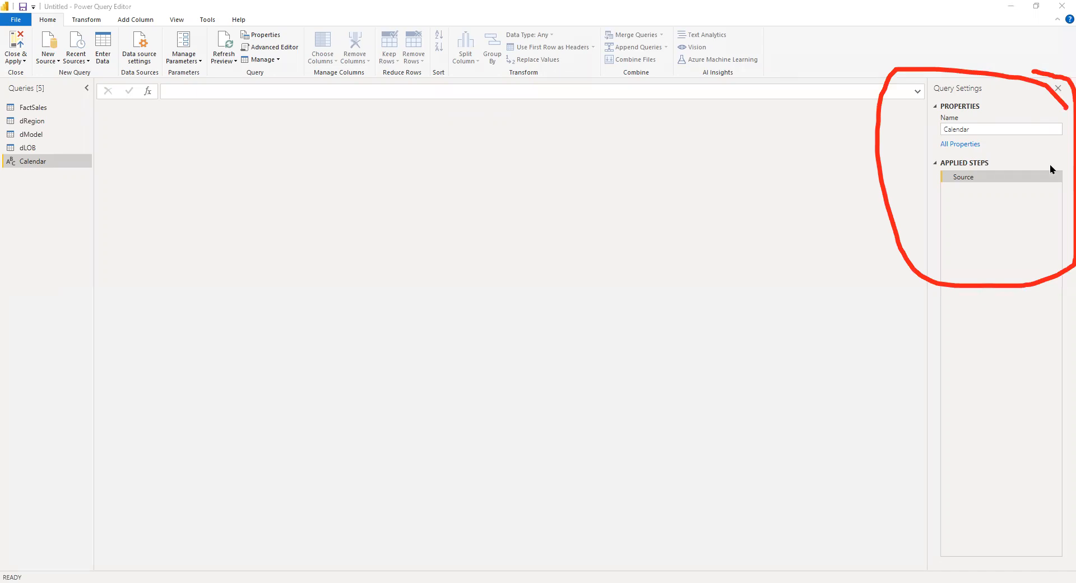
right_click(985, 180)
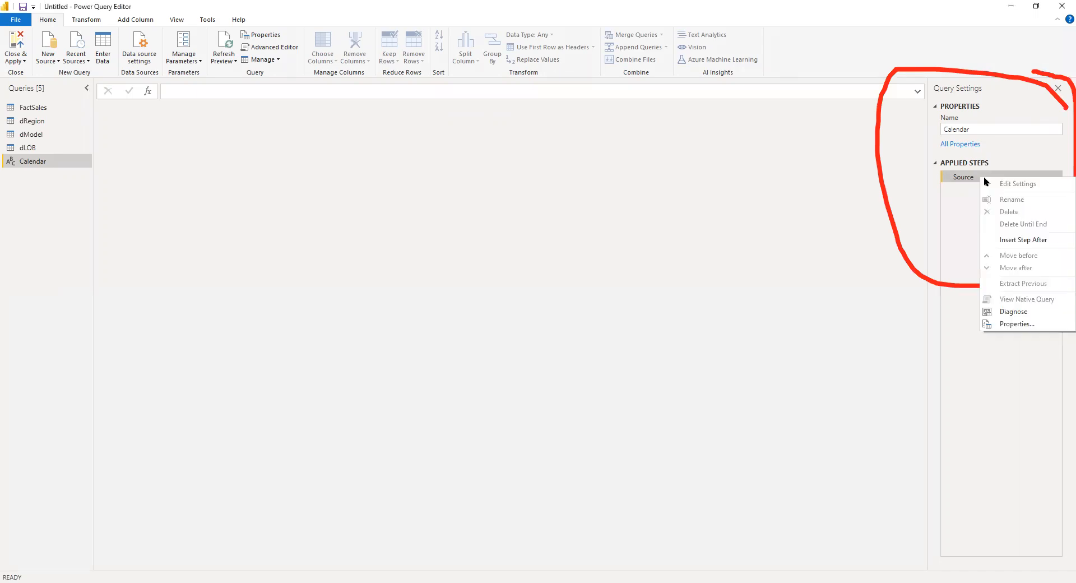
click(1014, 238)
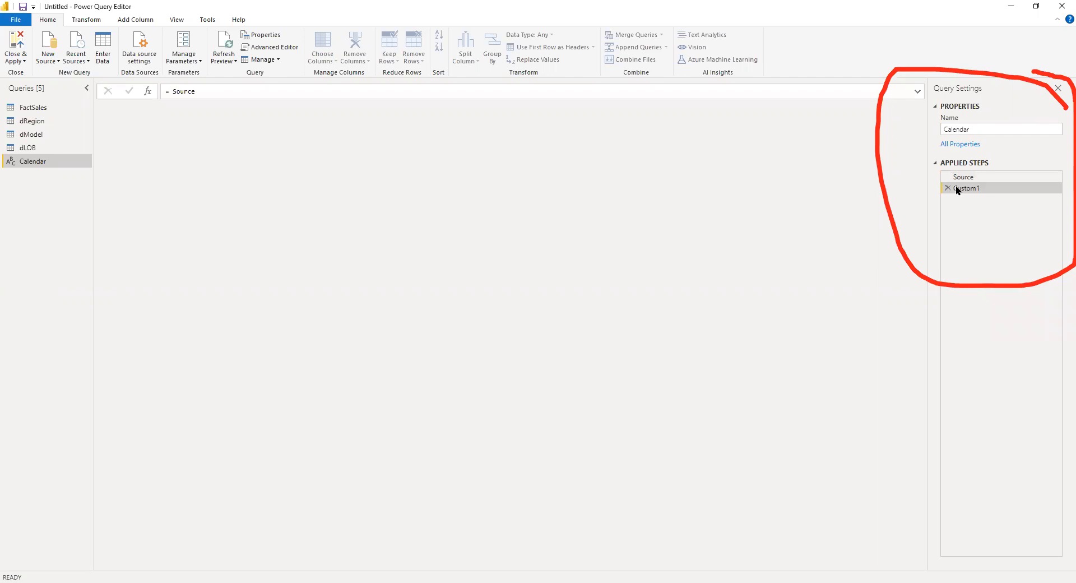
click(368, 186)
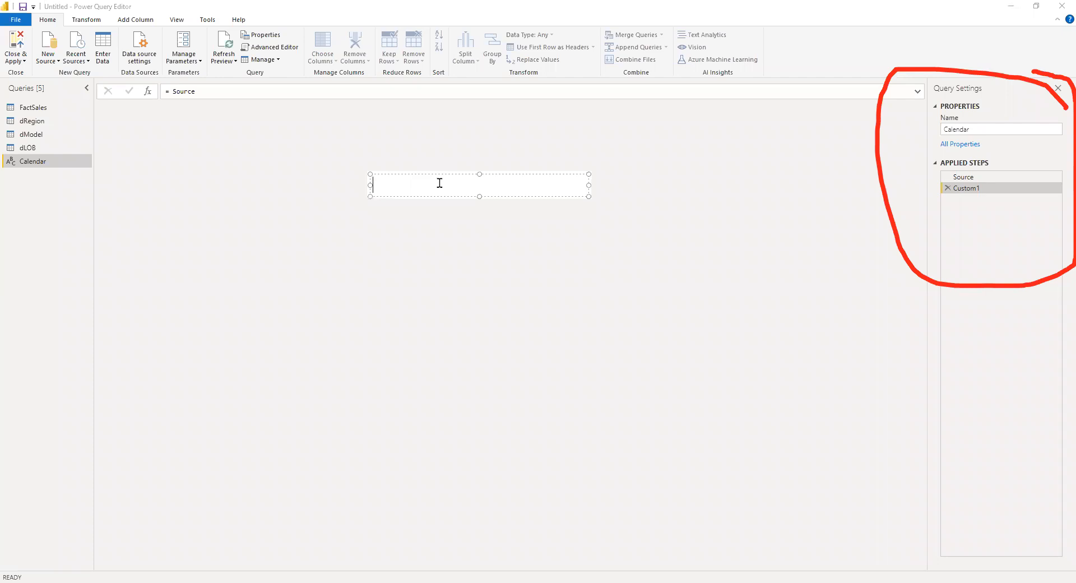
text(Start date)
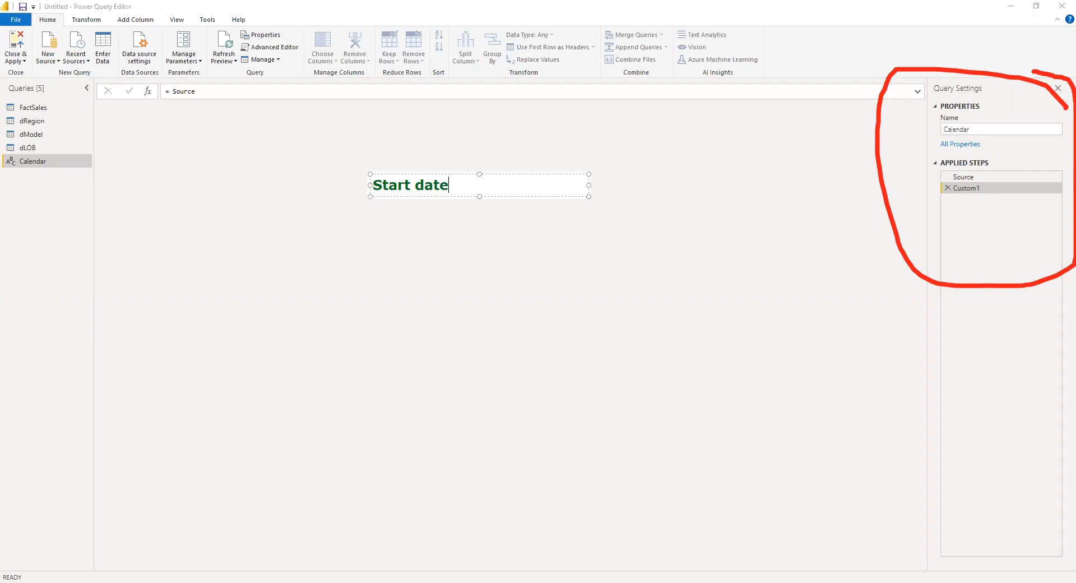
key(Return)
text(End Date)
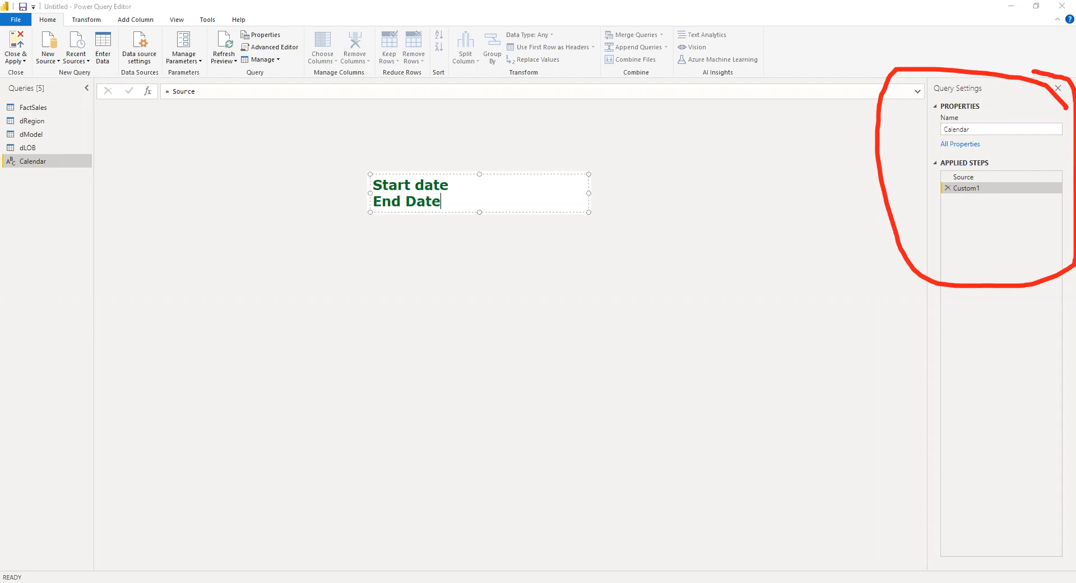
key(Return)
key(Return)
key(Return)
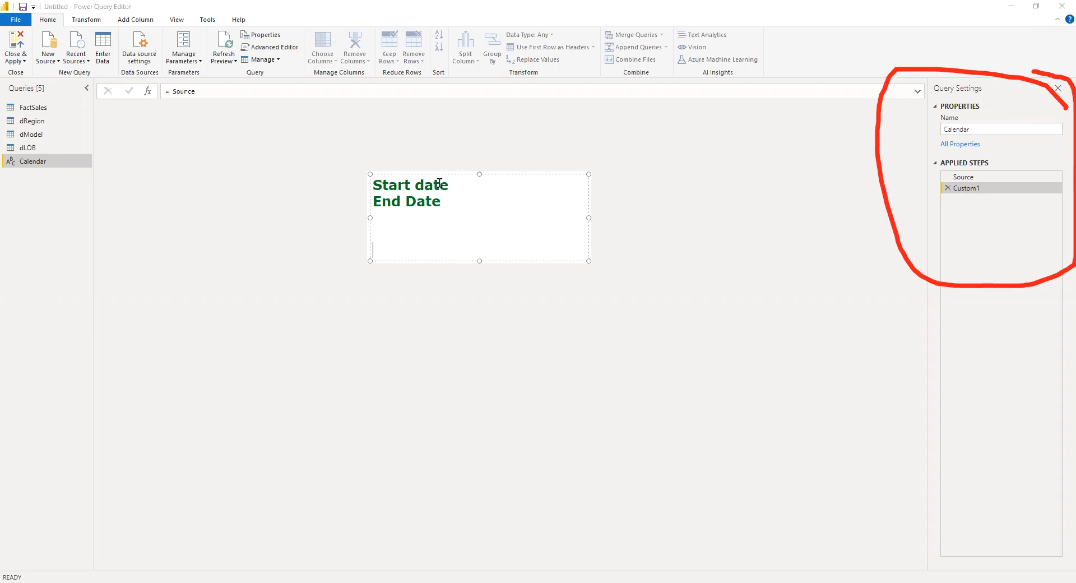
text(Trade Date)
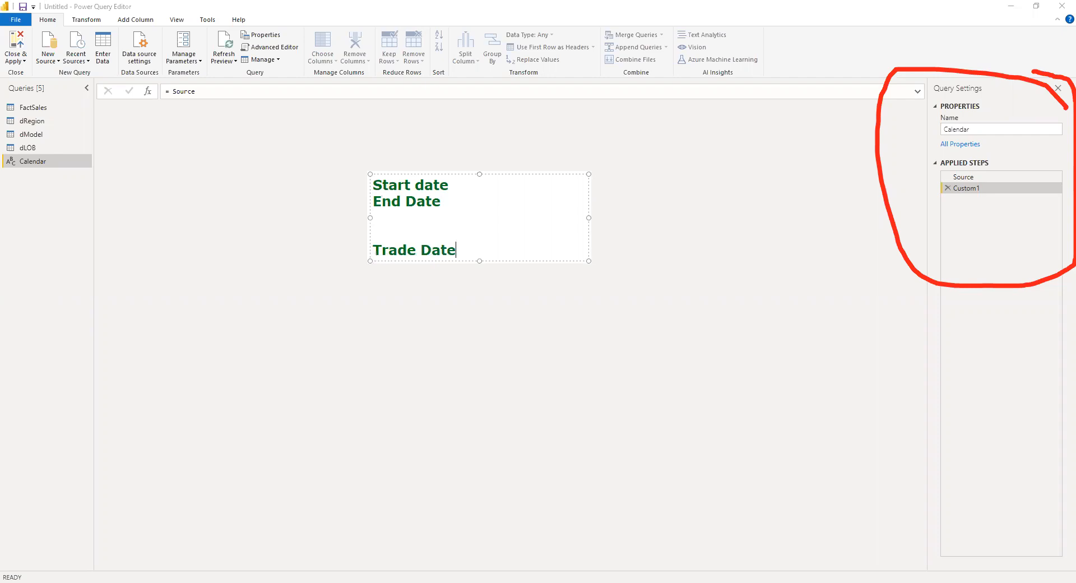
text(-----())
key(Left)
text(Min)
key(BackSpace)
key(BackSpace)
text(in Da)
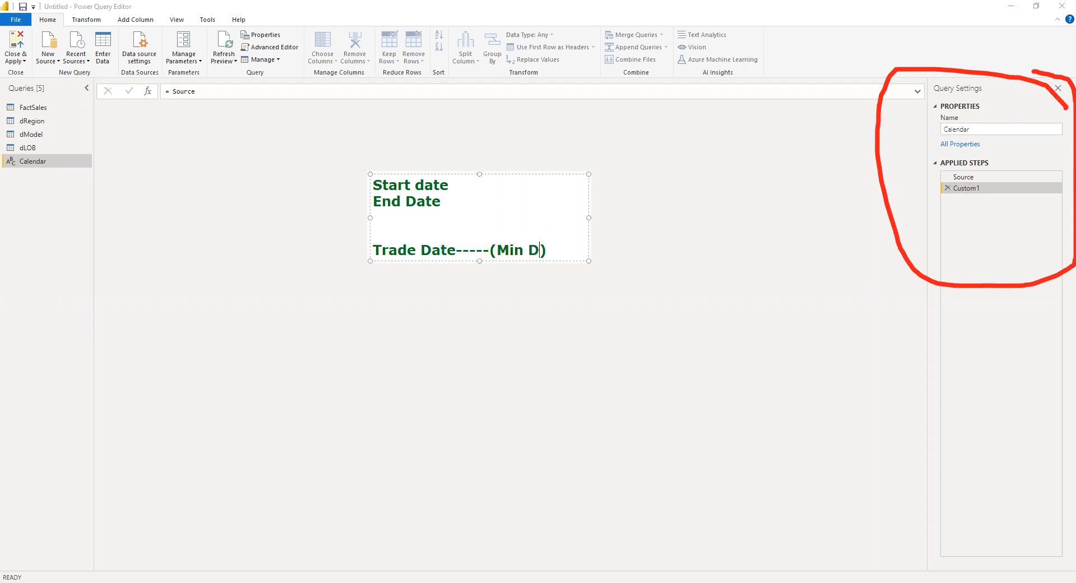
text(te and Max Date)
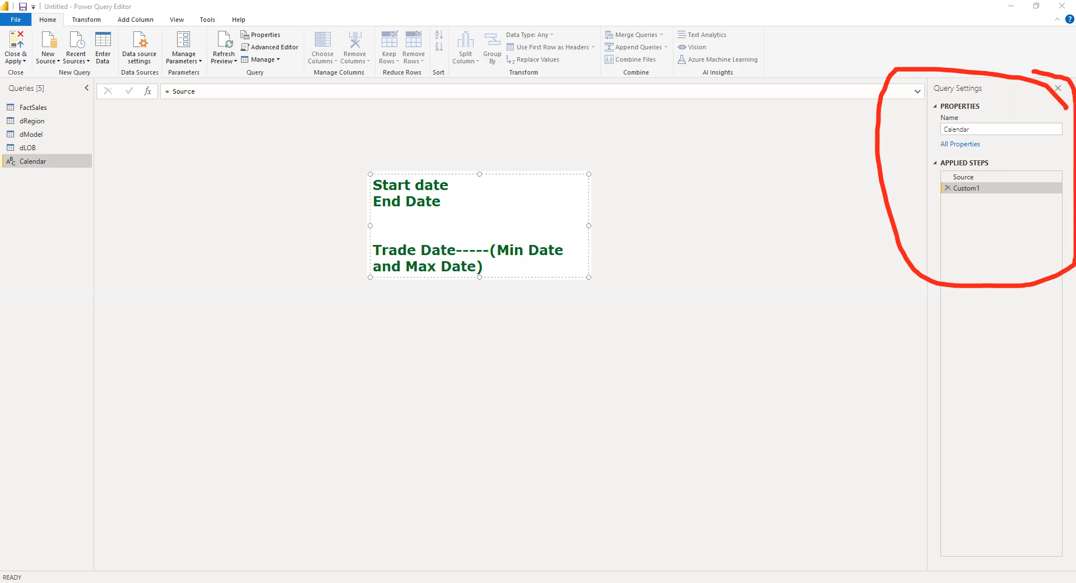
text(: first day of year)
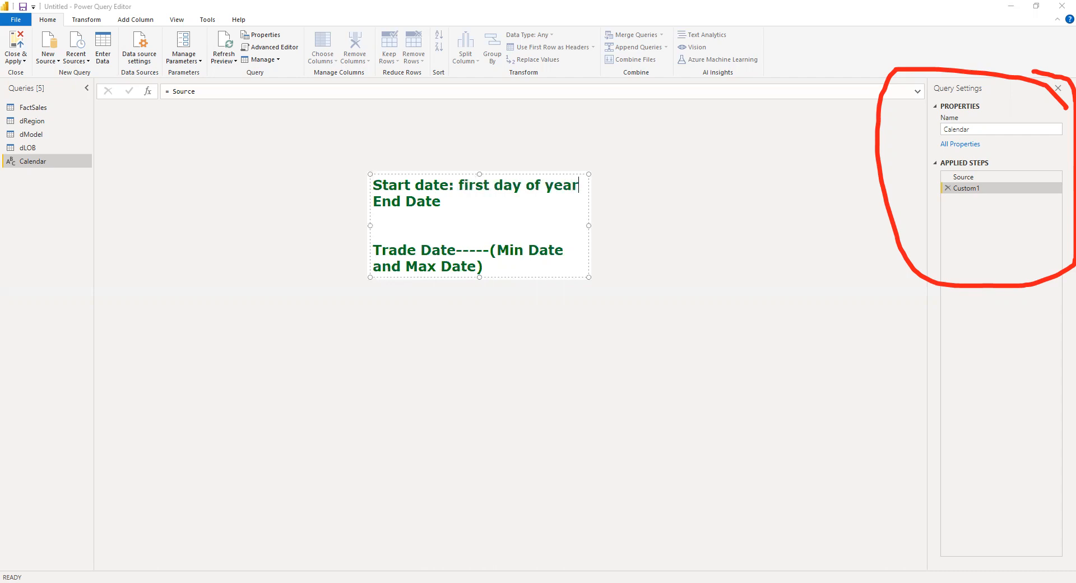
text( in trade date)
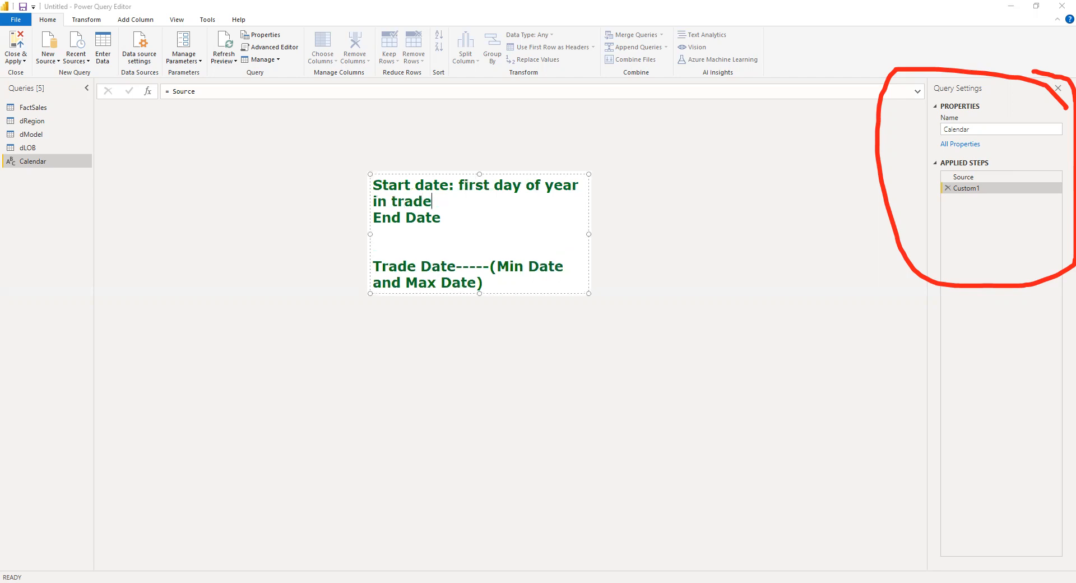
text(End Date: Last day of the ya)
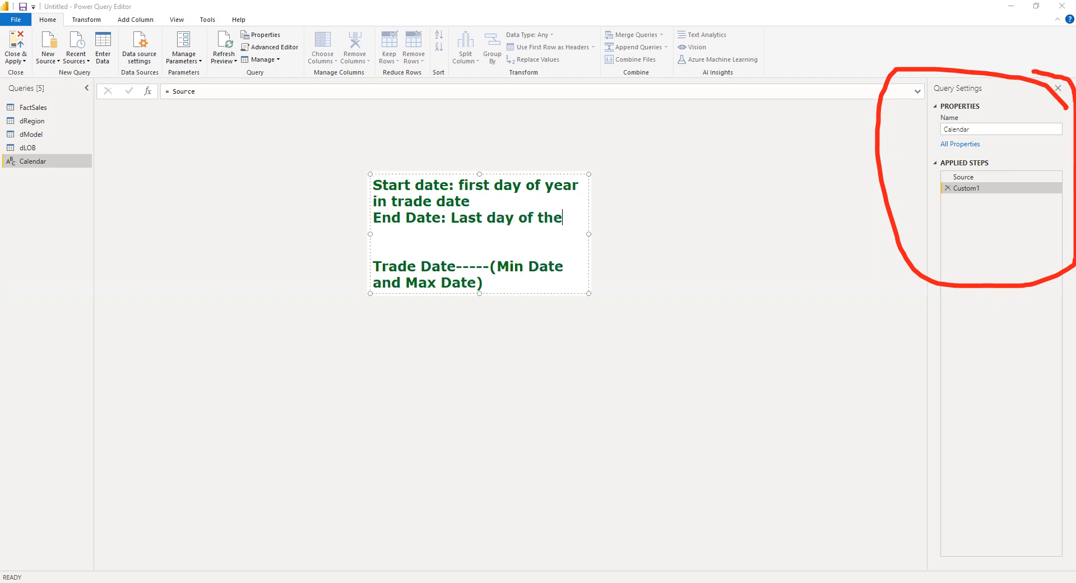
text(r i)
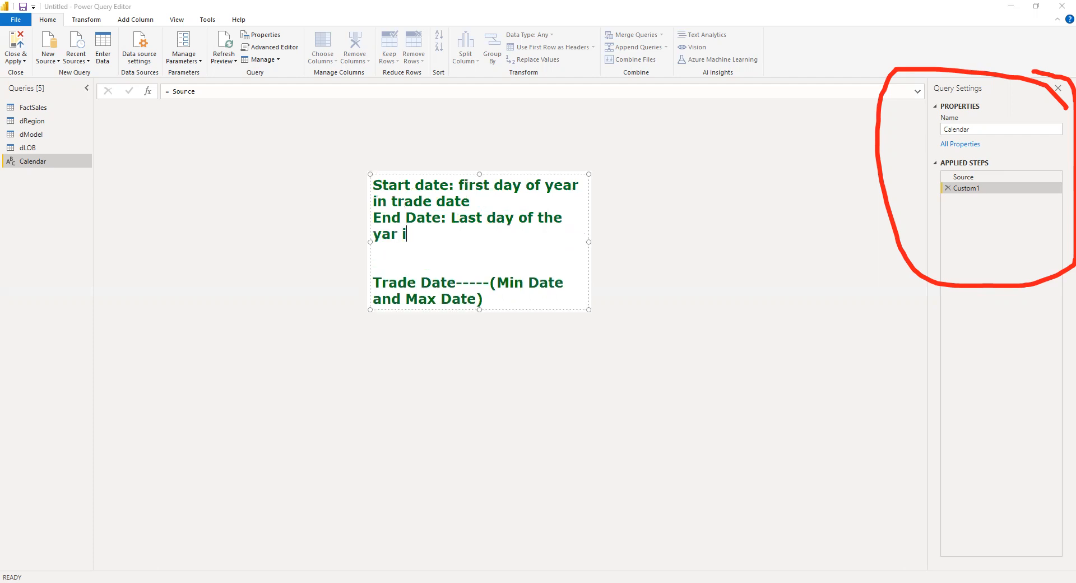
key(BackSpace)
key(BackSpace)
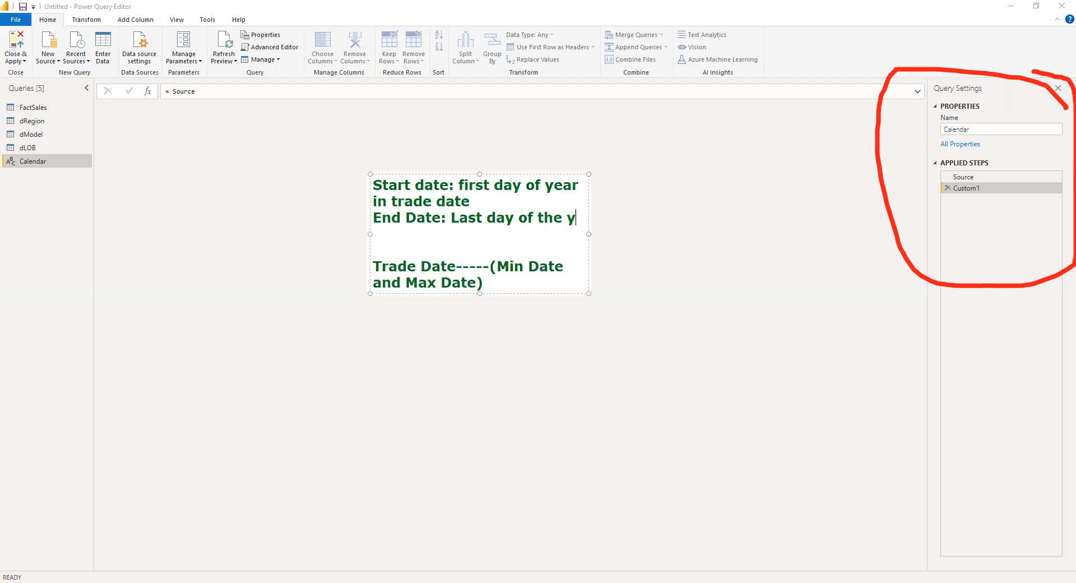
text(ear i)
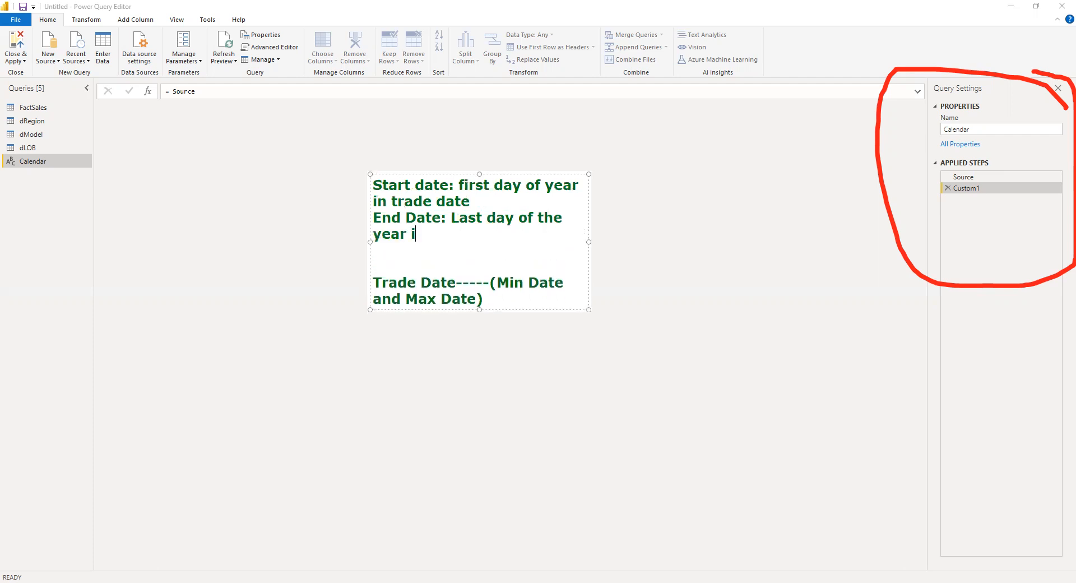
text(n trade datw)
key(BackSpace)
text(e date)
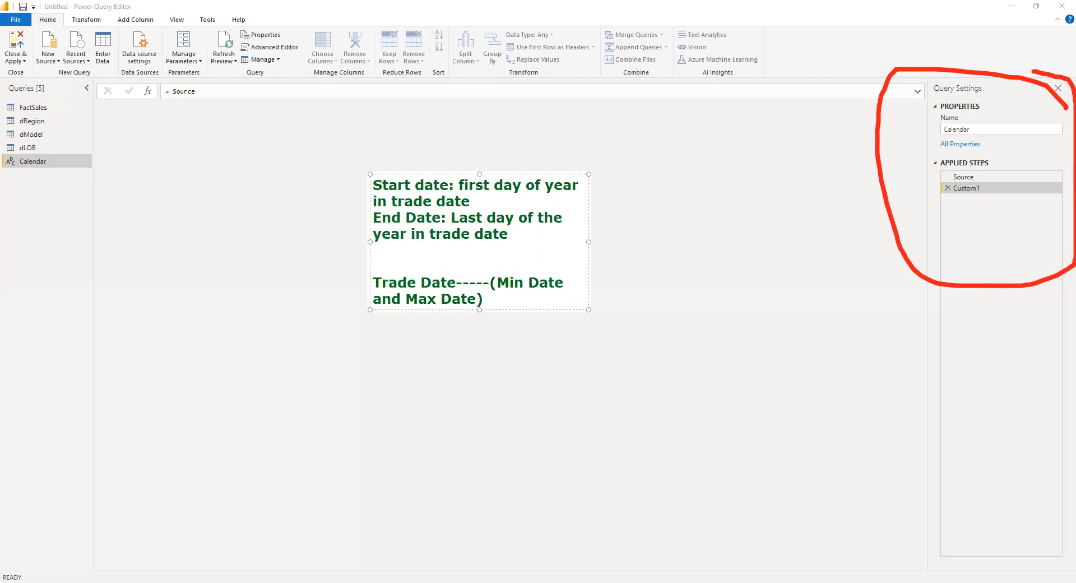
text(mas)
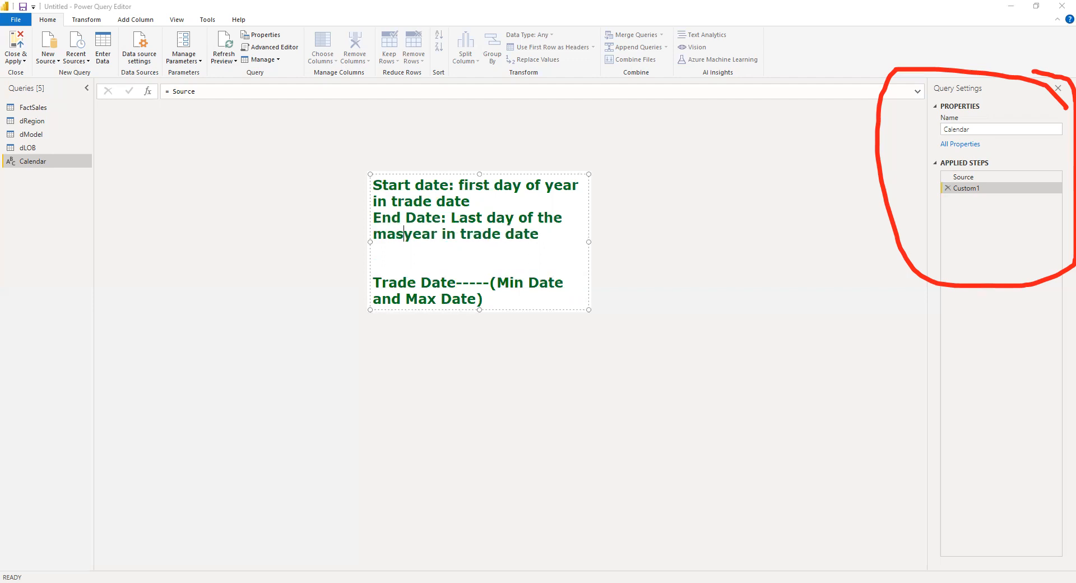
key(BackSpace)
text(x)
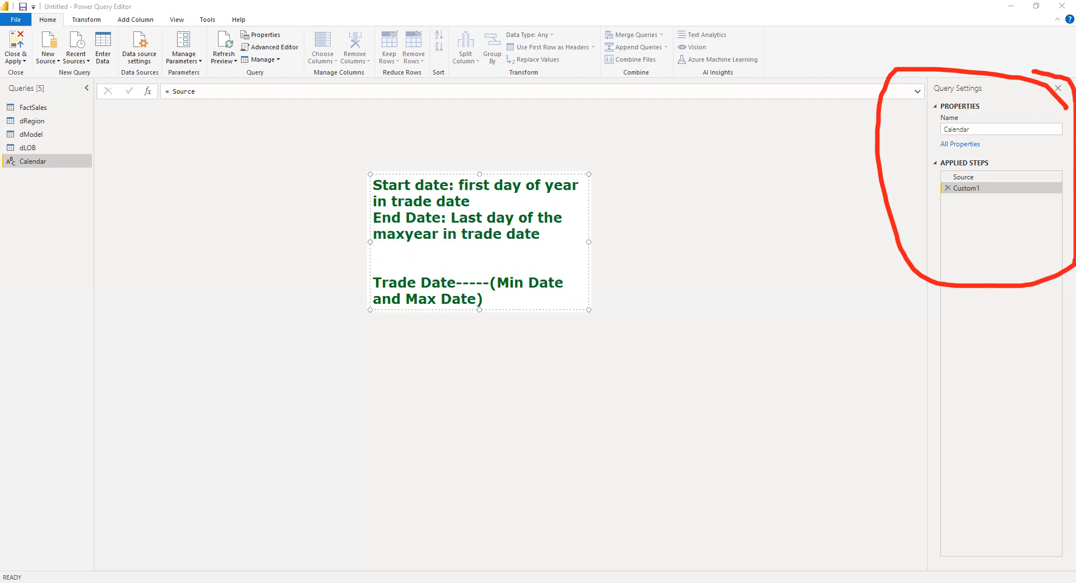
key(Up)
key(Up)
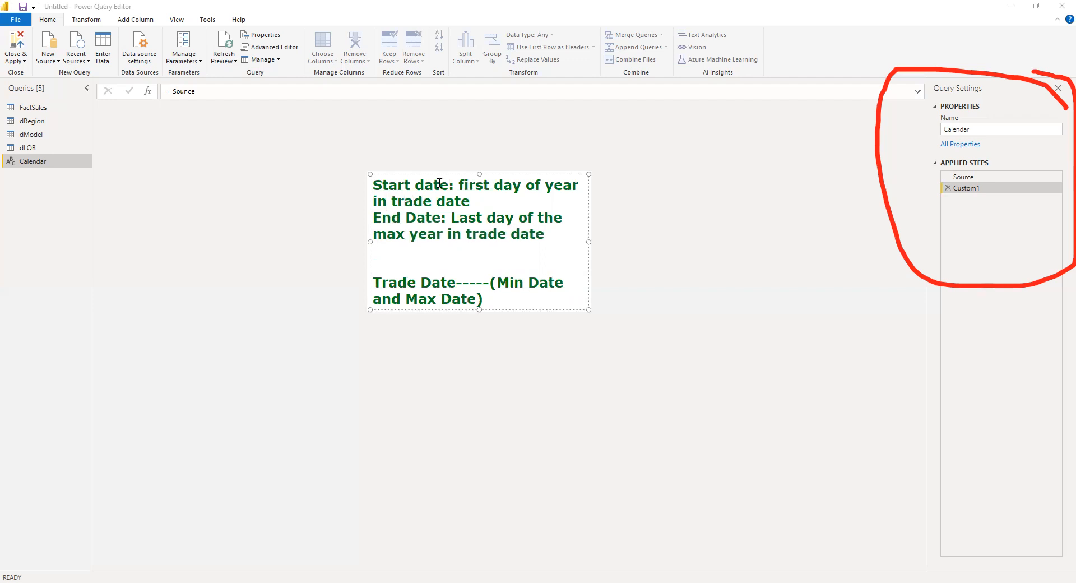
text(min)
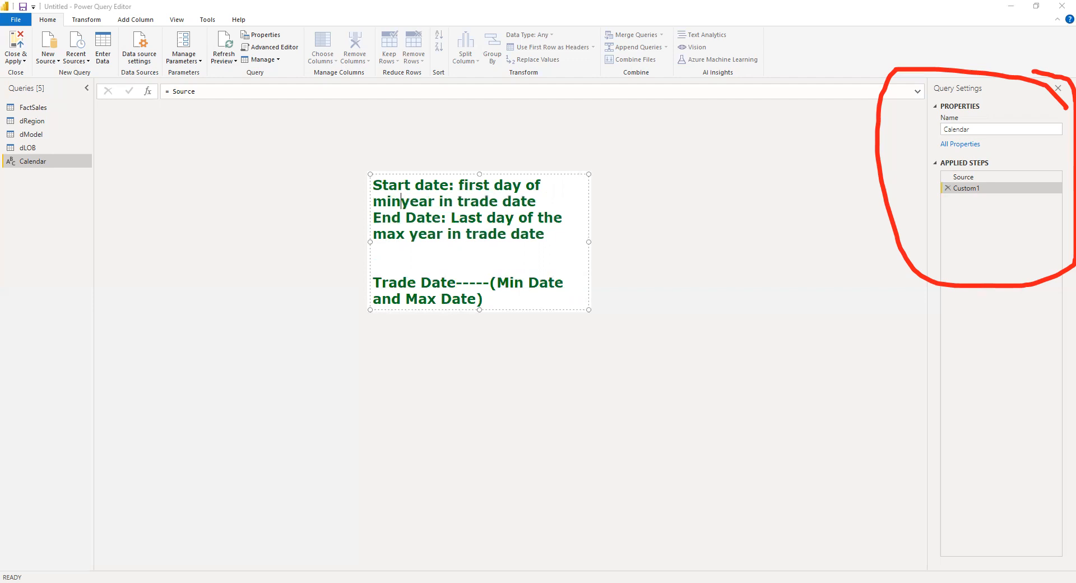
text(.)
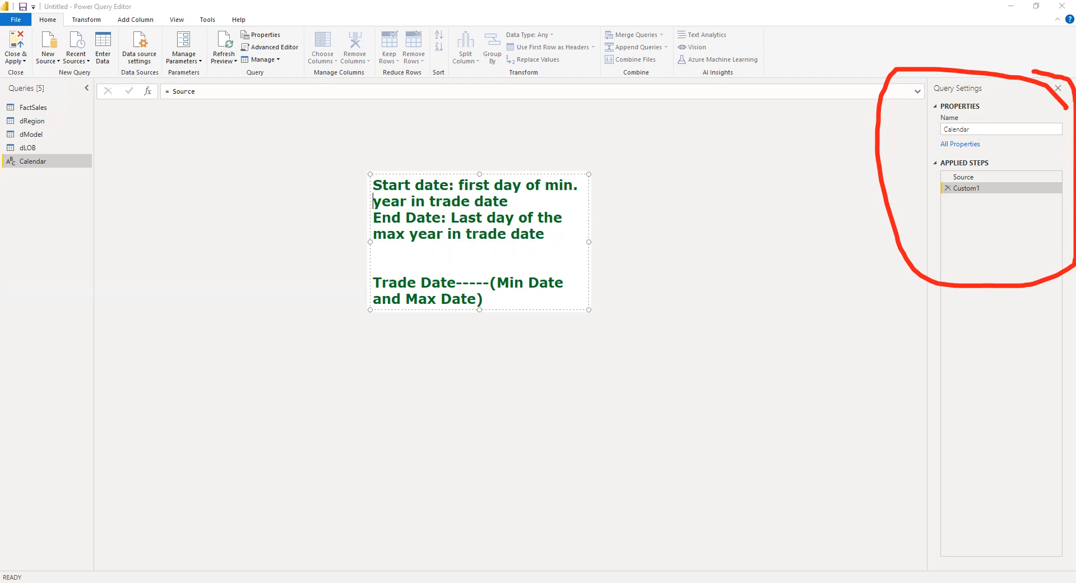
click(301, 3)
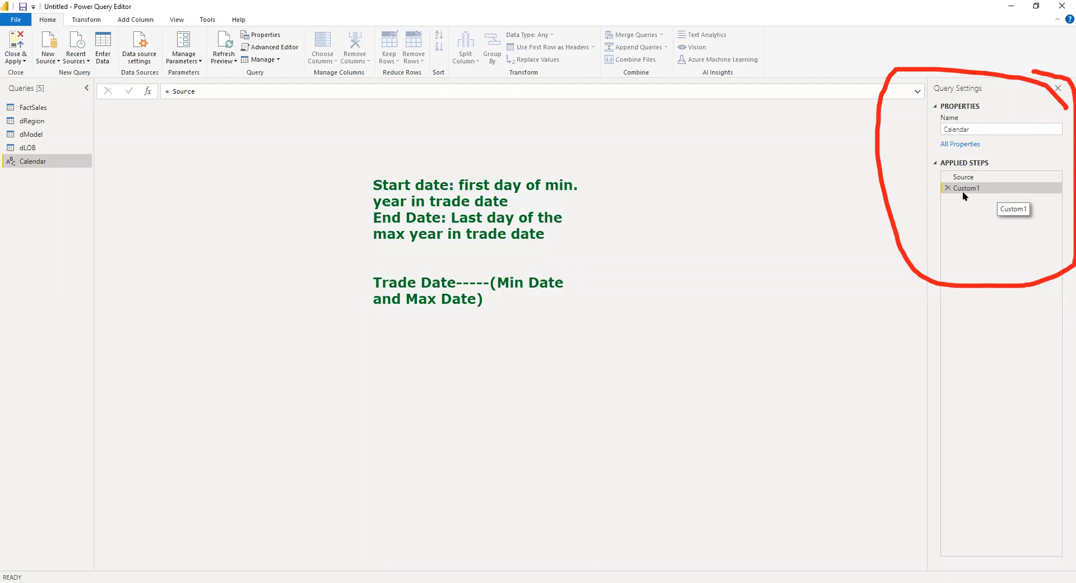
Step: Replace the new step's formula with a List.Min expression over FactSales[Trade Date]
key(BackSpace)
key(BackSpace)
key(BackSpace)
key(BackSpace)
key(BackSpace)
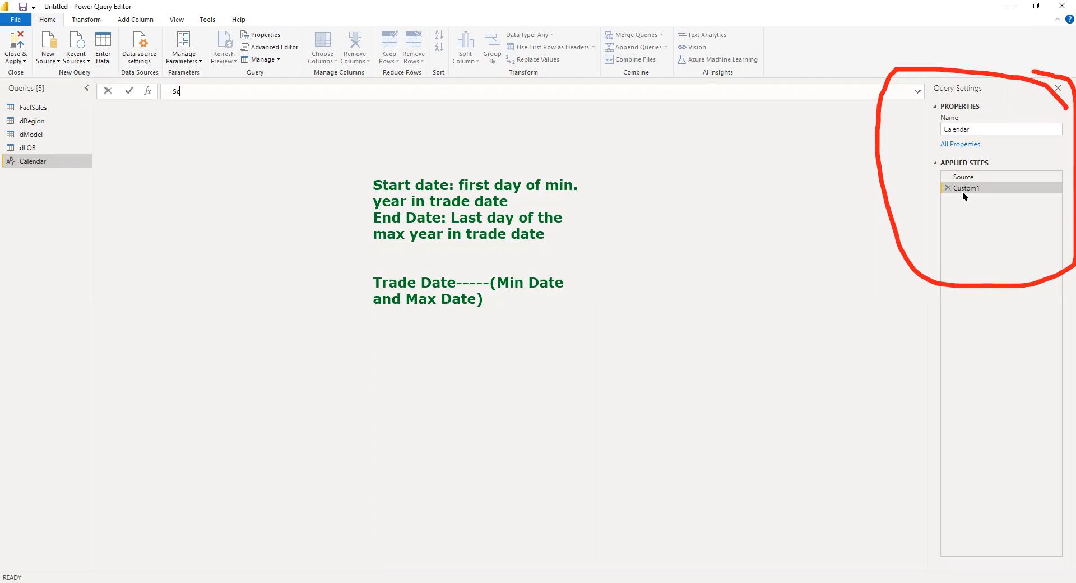
key(BackSpace)
text(Li)
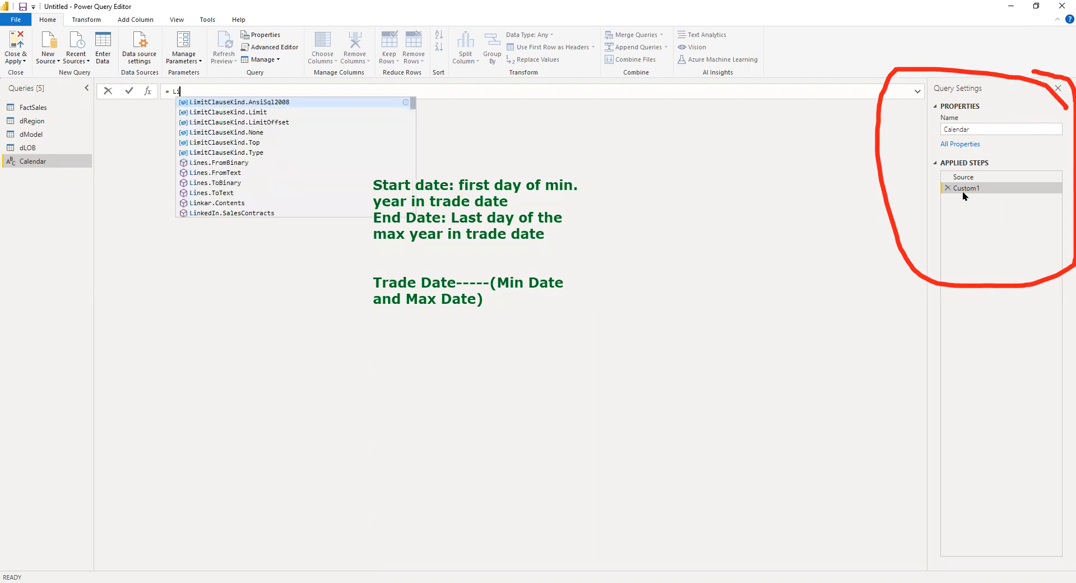
text(st.Min)
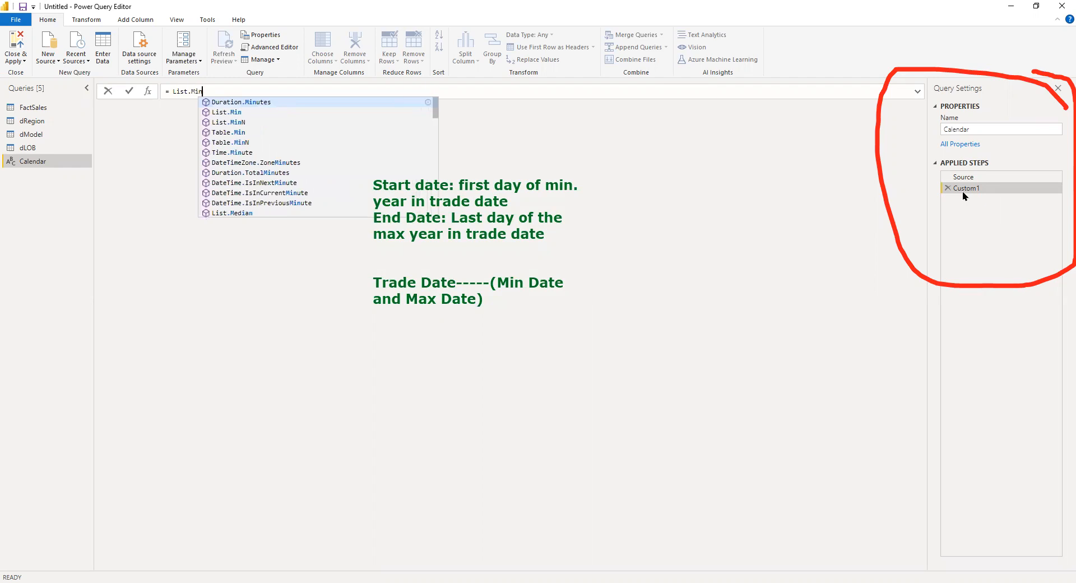
key(Tab)
text(()
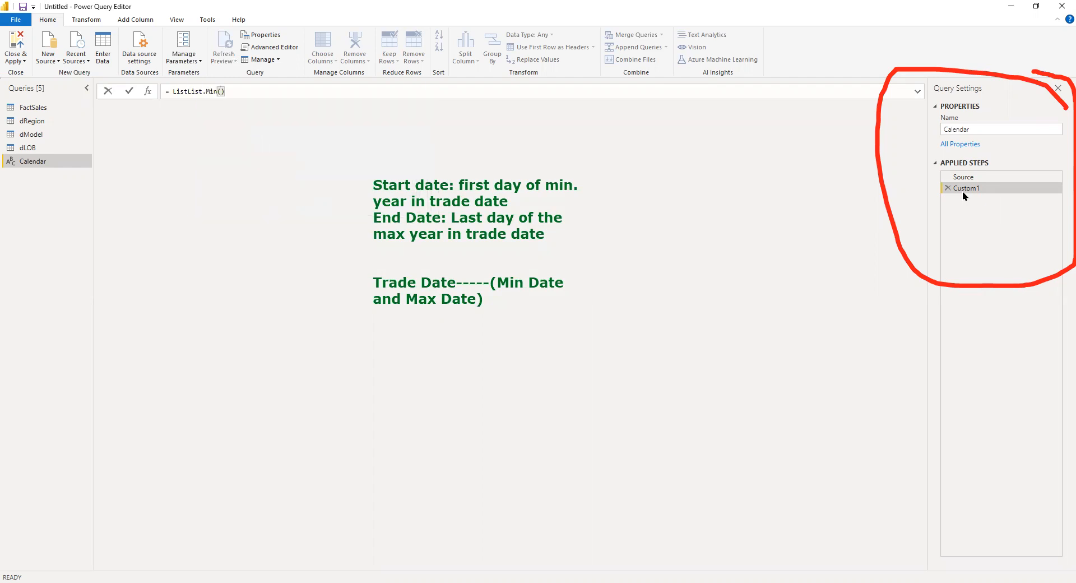
text(Fact)
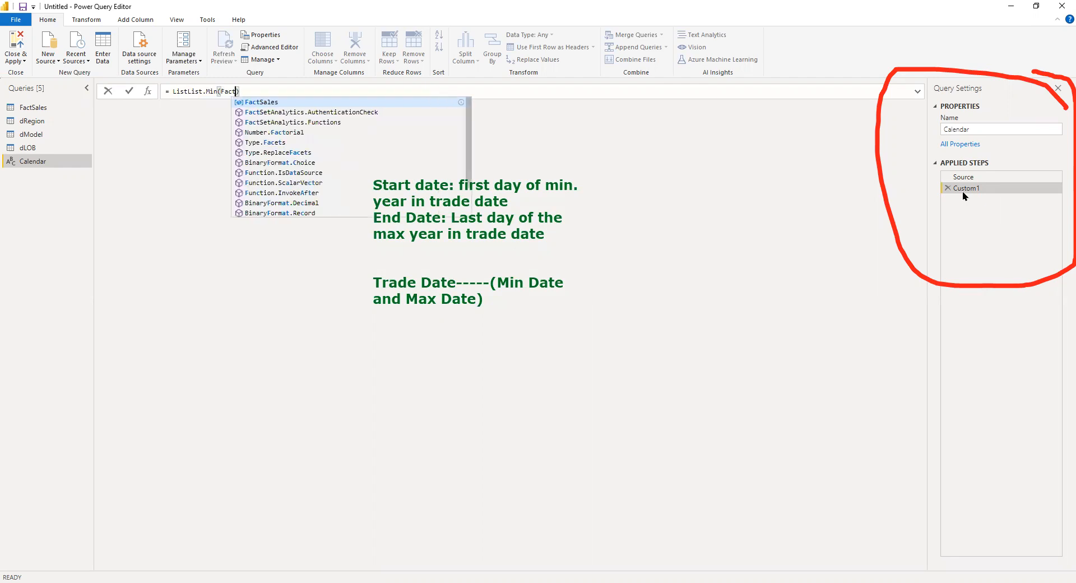
key(Tab)
text(()
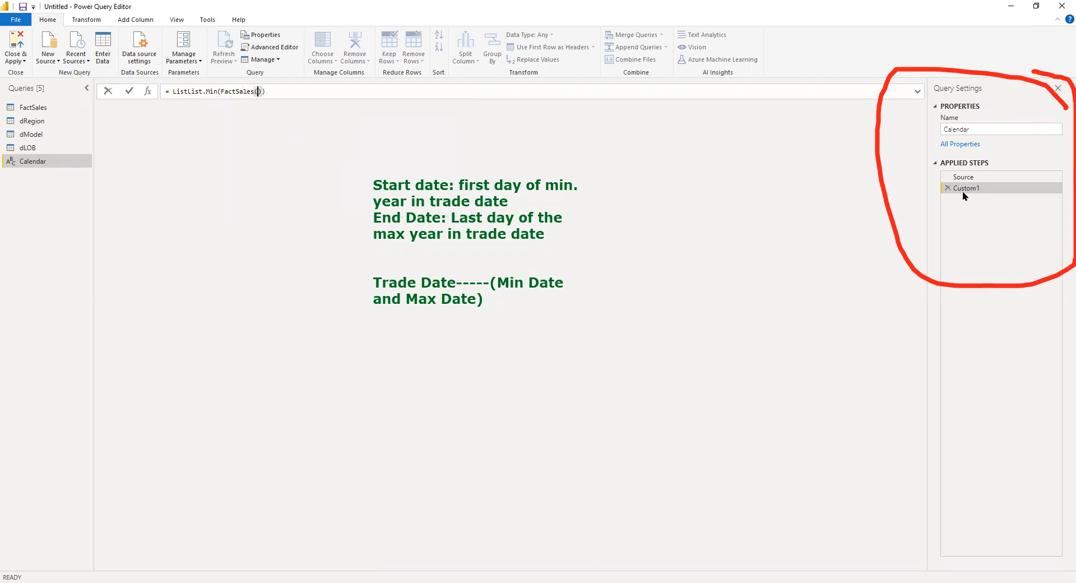
key(BackSpace)
key(BackSpace)
key(BackSpace)
text([Trade Date]))
key(Return)
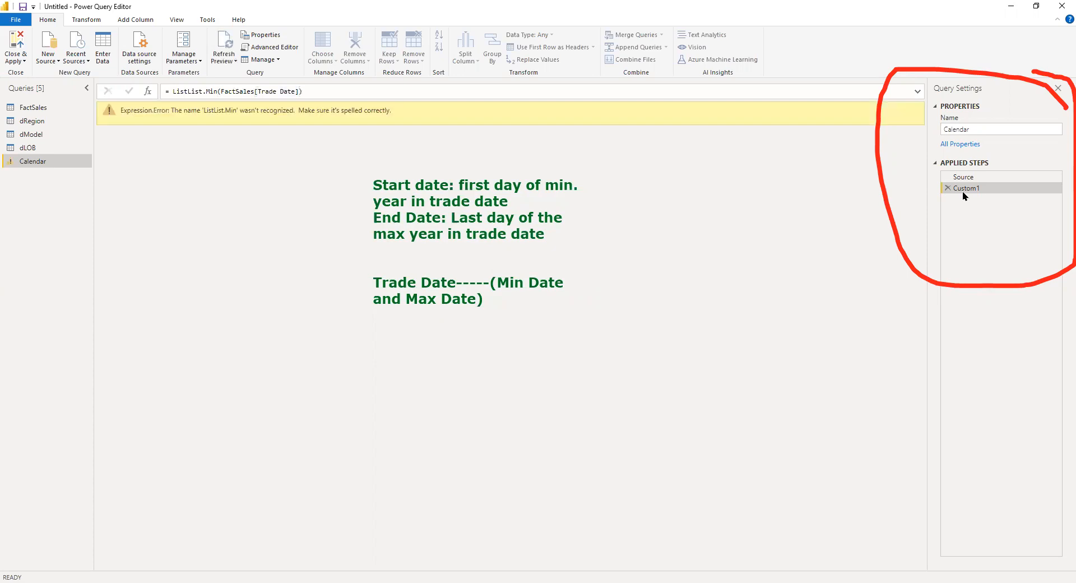
Step: Correct the duplicated function name so the formula reads = List.Min(FactSales[Trade Date])
click(183, 92)
key(BackSpace)
key(BackSpace)
key(BackSpace)
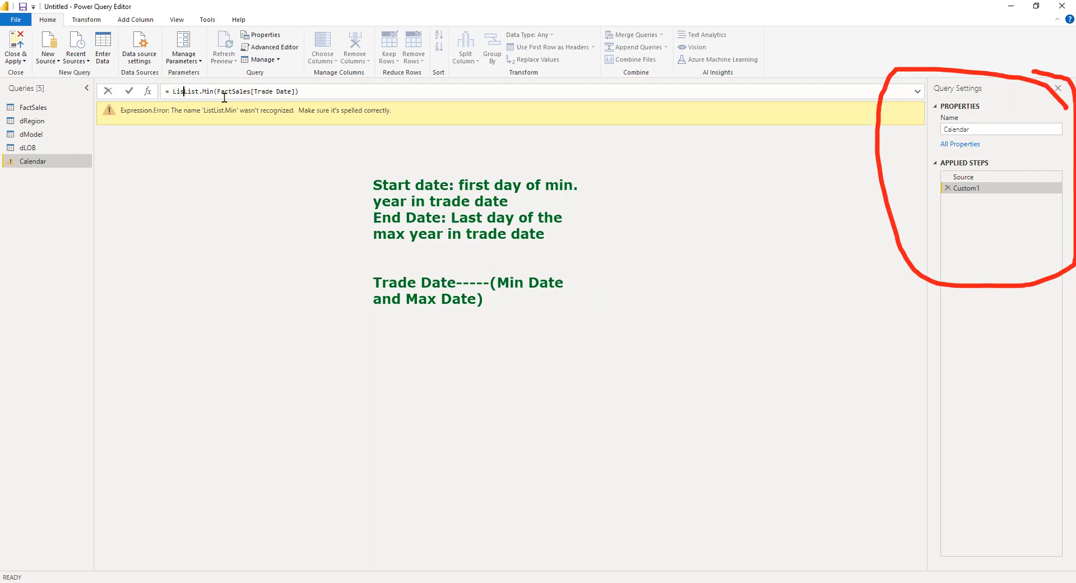
key(BackSpace)
key(Return)
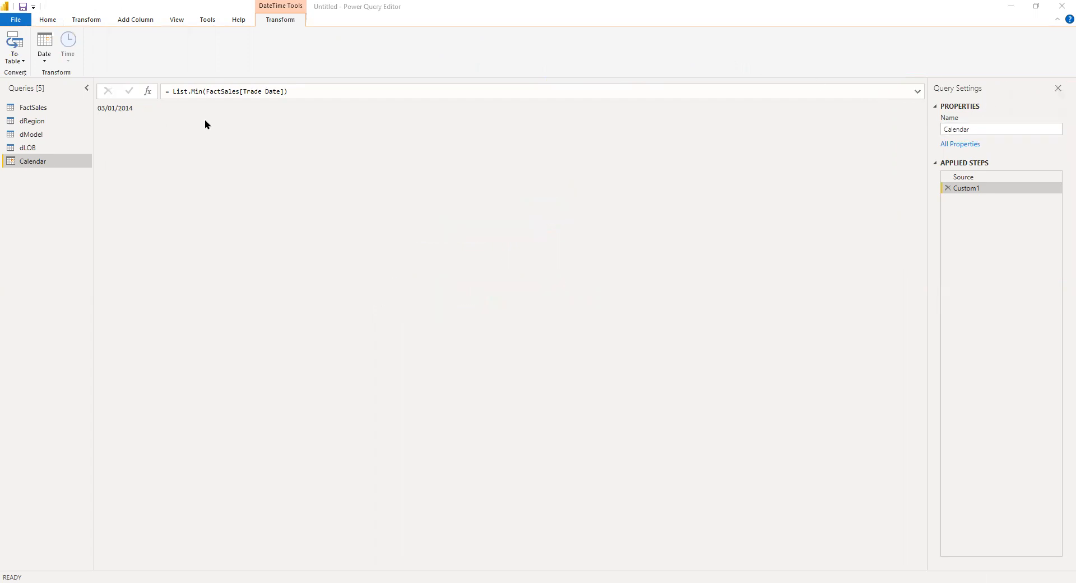
Step: Rename the Custom1 applied step as MInDate
right_click(1001, 193)
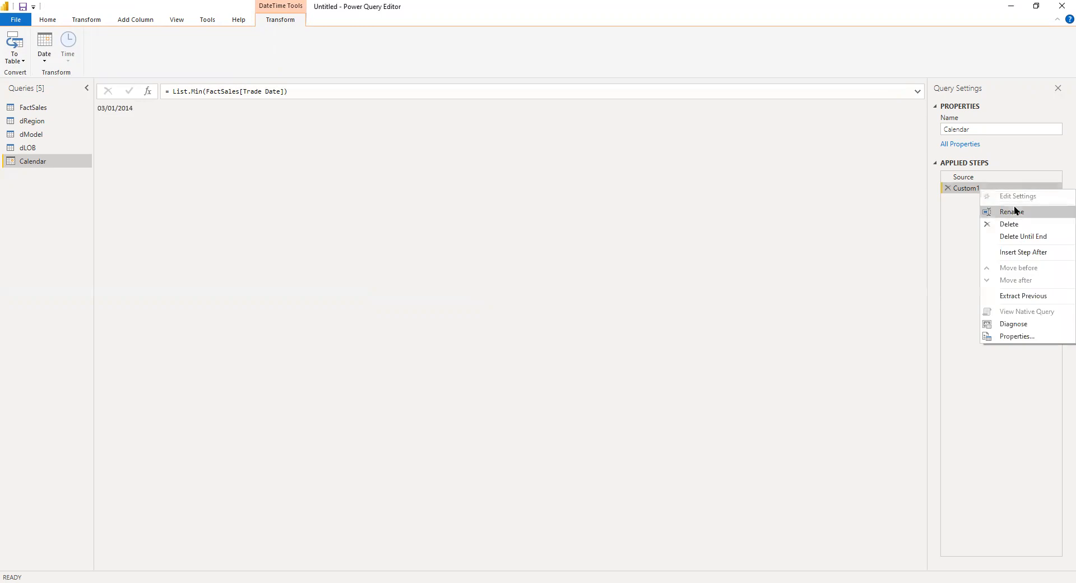
click(1014, 211)
text(StartYear)
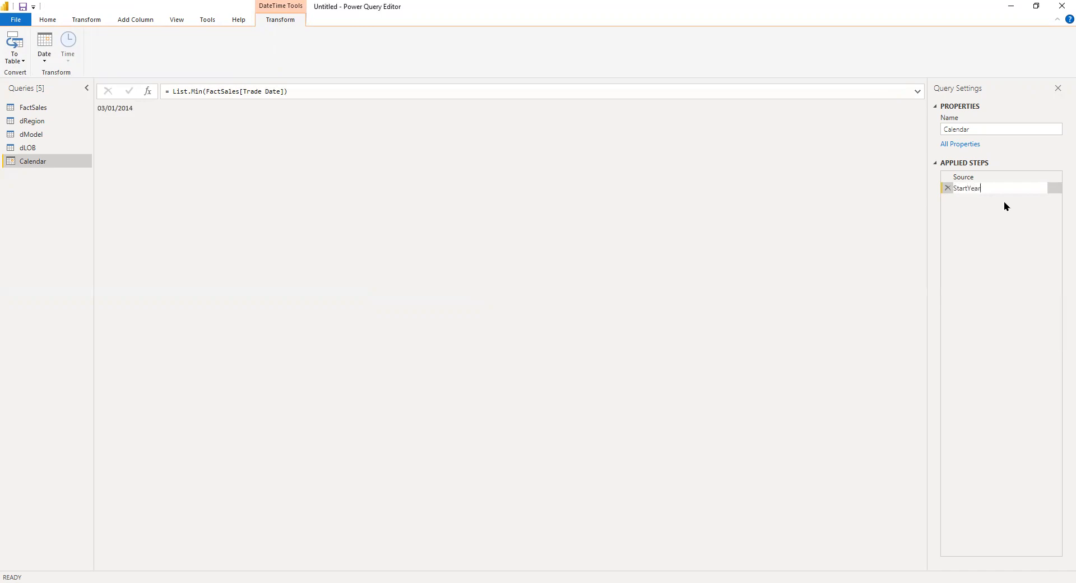
key(BackSpace)
key(BackSpace)
key(BackSpace)
key(BackSpace)
key(BackSpace)
key(BackSpace)
key(BackSpace)
key(BackSpace)
key(BackSpace)
text(MinDa)
key(Return)
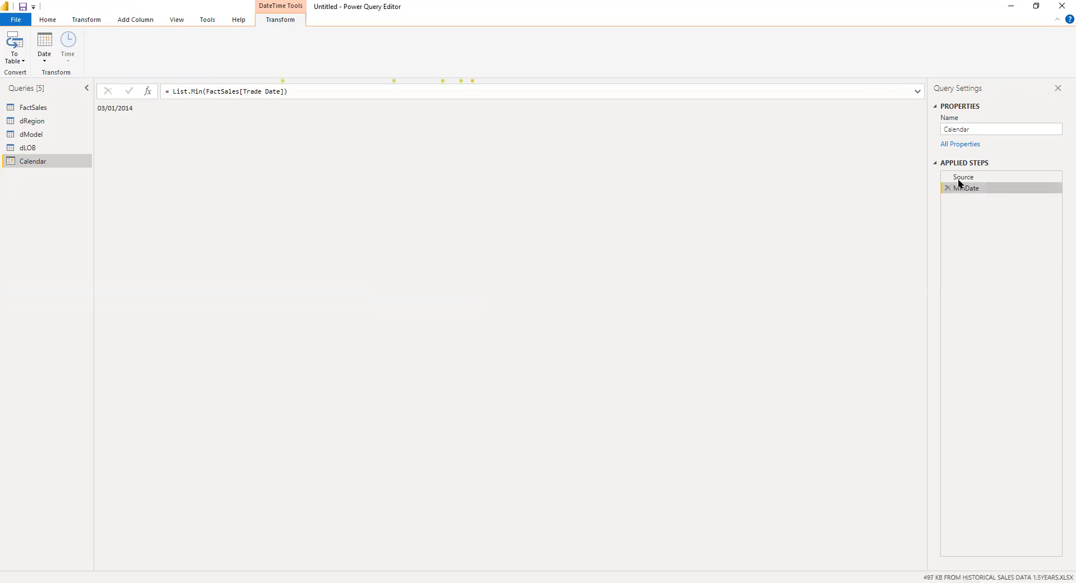
Step: Insert a step after MInDate and set its formula to = List.Max(FactSales[Trade Date])
right_click(978, 189)
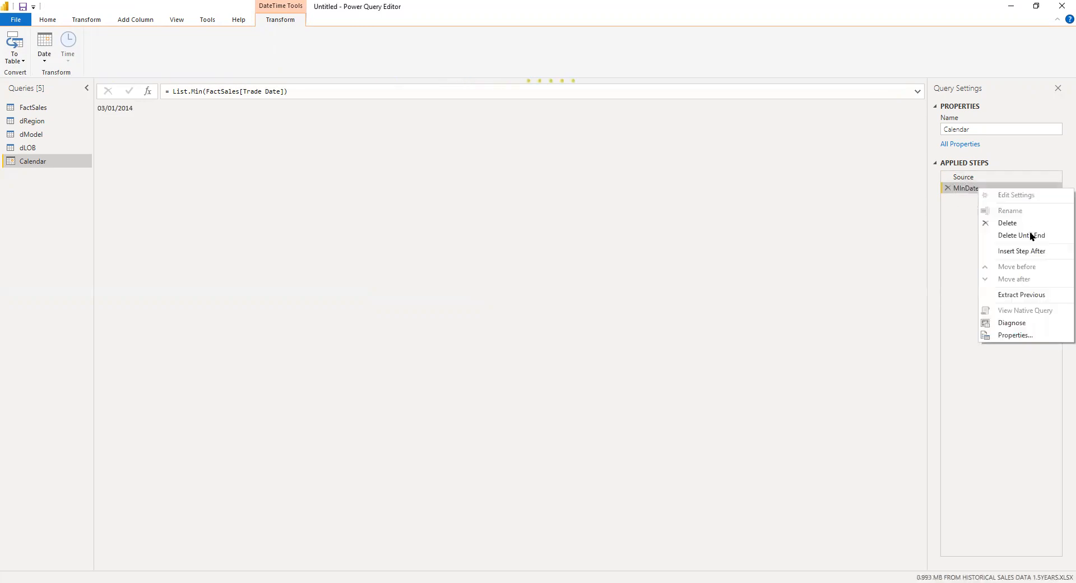
click(1044, 258)
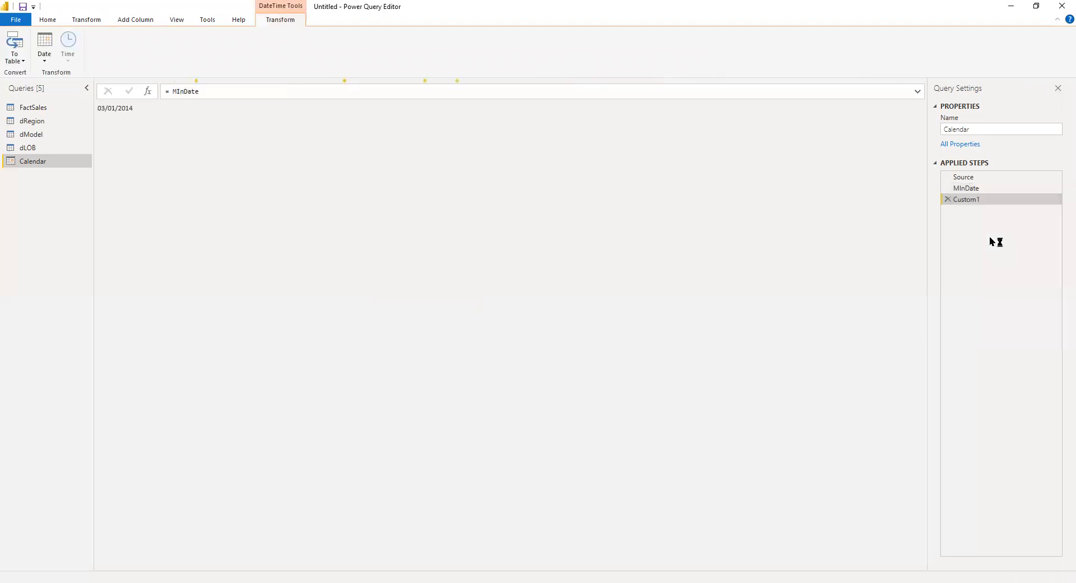
drag(177, 89, 221, 84)
key(BackSpace)
key(BackSpace)
text(L)
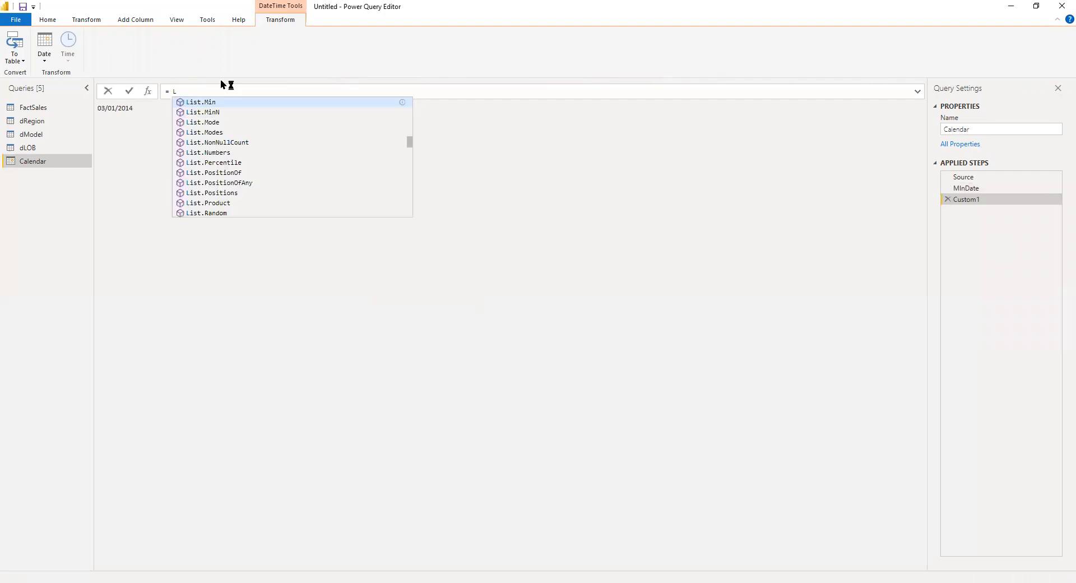
text(is)
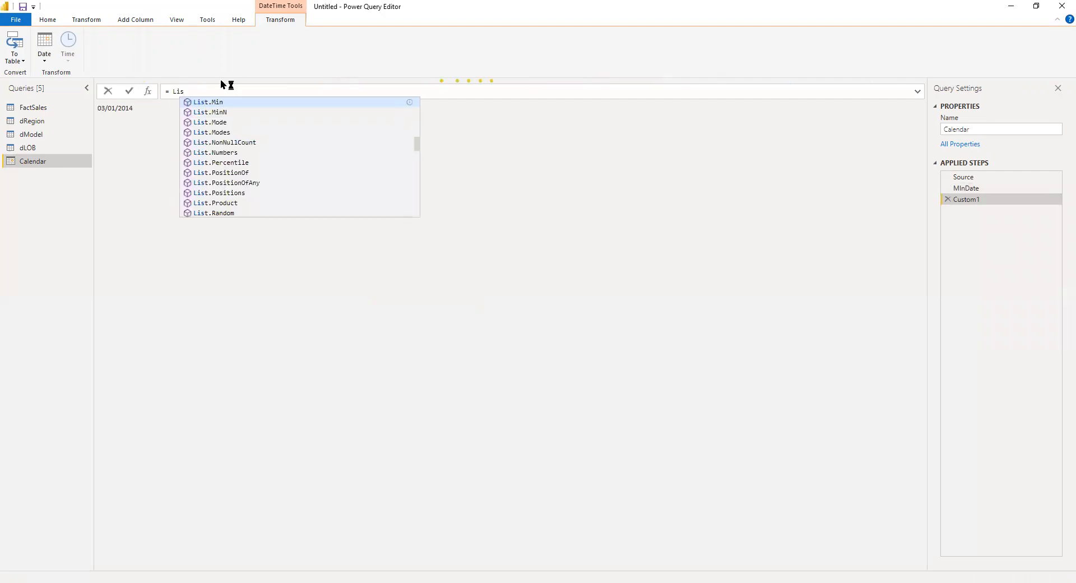
text(tTable.M)
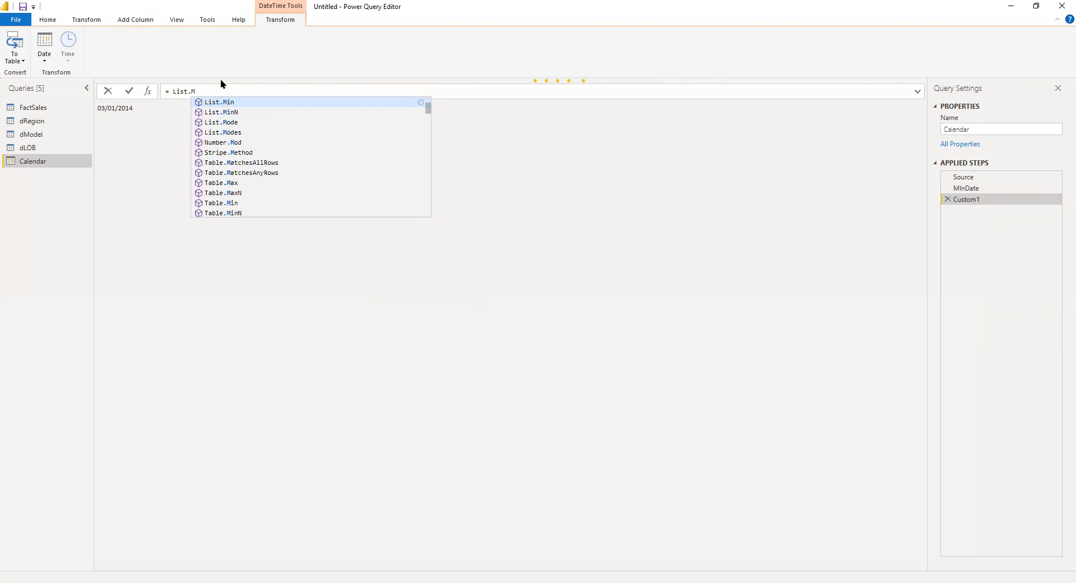
text(ax)
key(Down)
key(Down)
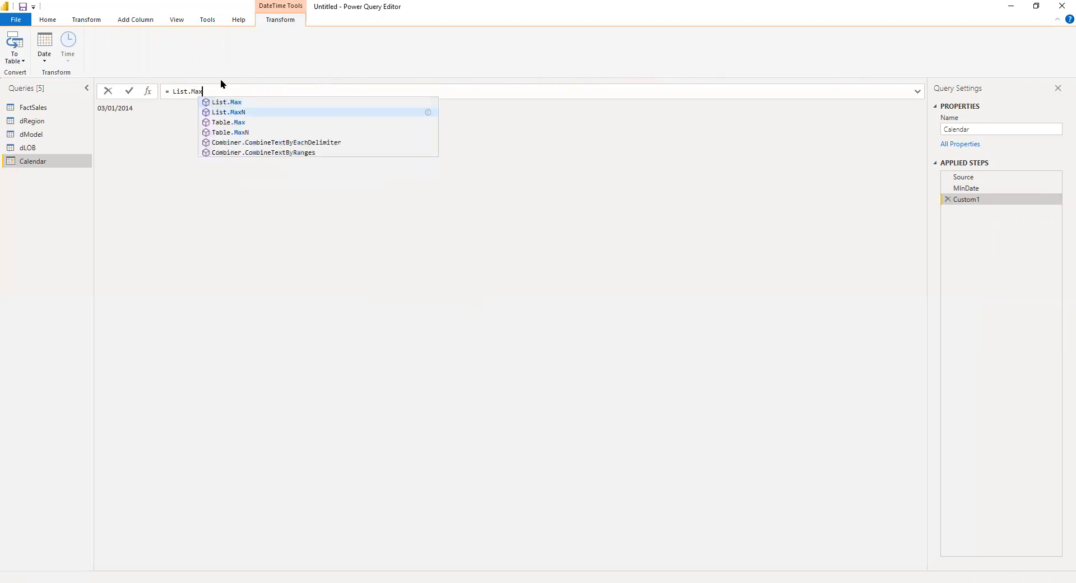
key(Tab)
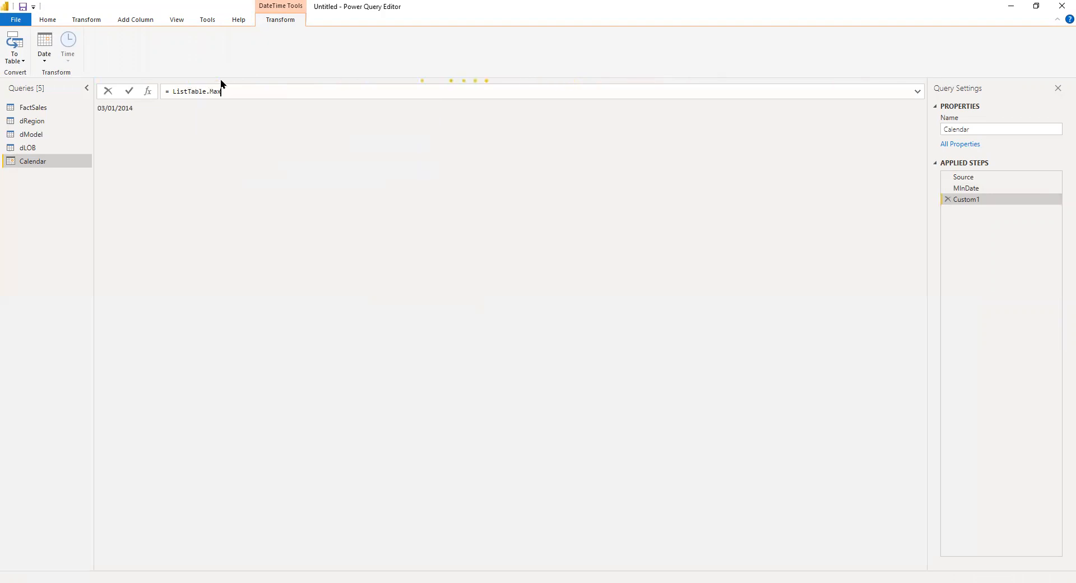
key(Left)
key(ctrl+shift+Left)
key(ctrl+shift+Left)
key(ctrl+shift+Left)
text(actSales)
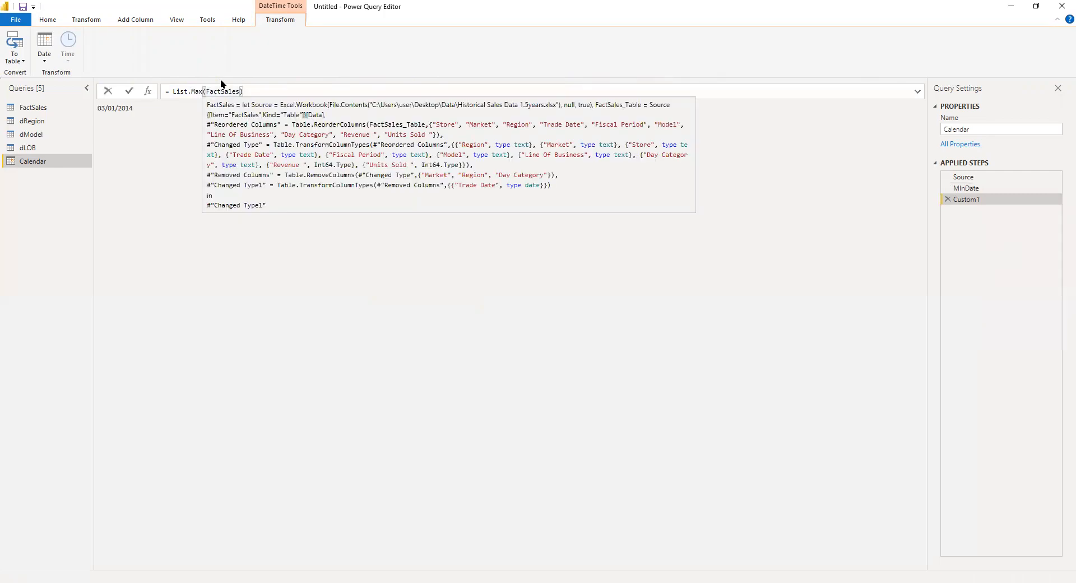
text([Tr)
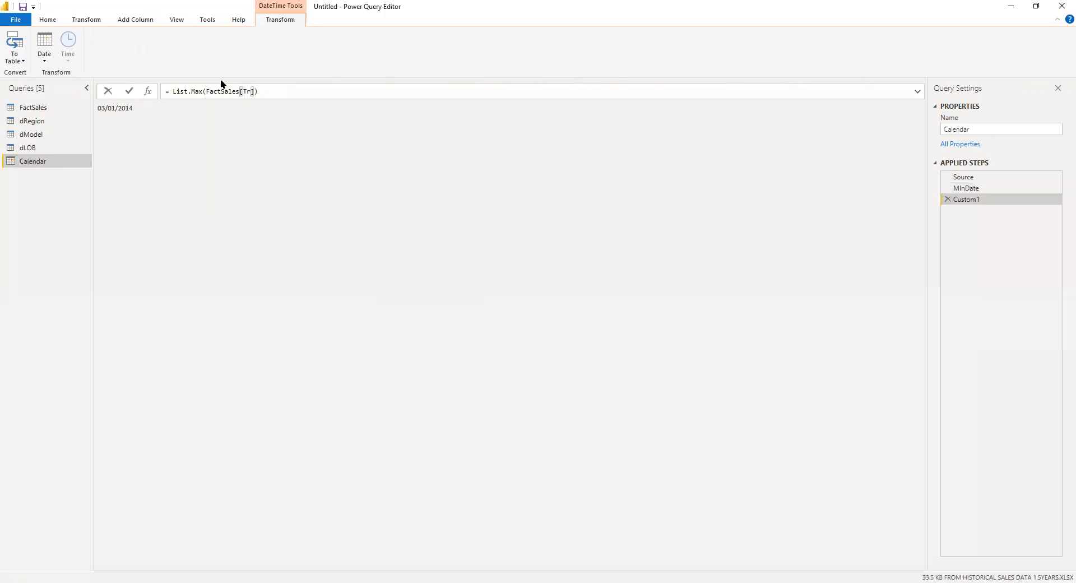
text(ade Date)
key(Return)
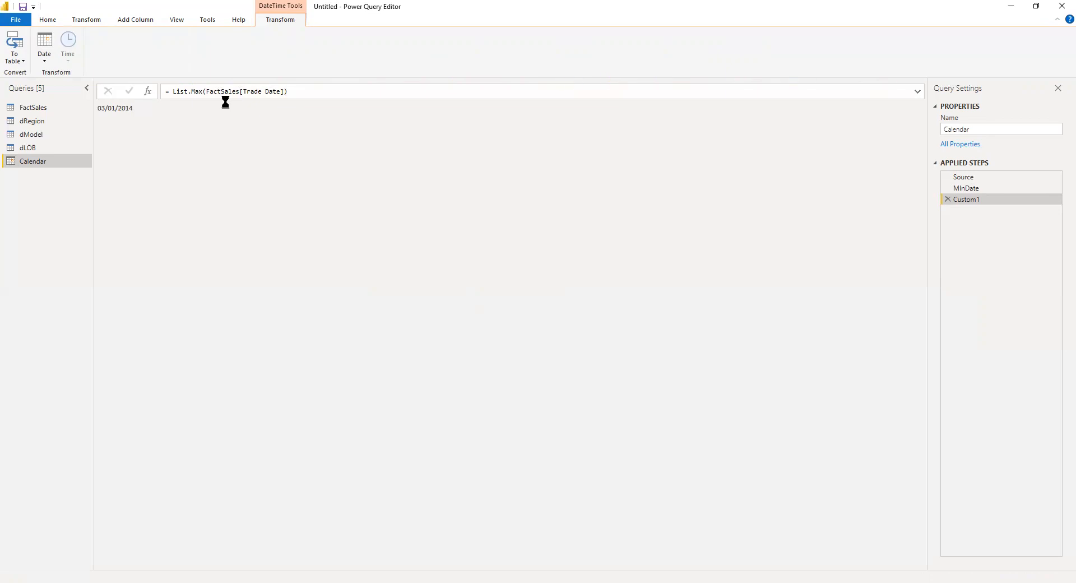
Step: Compare the results of the MInDate step and the List.Max step below it
click(1017, 190)
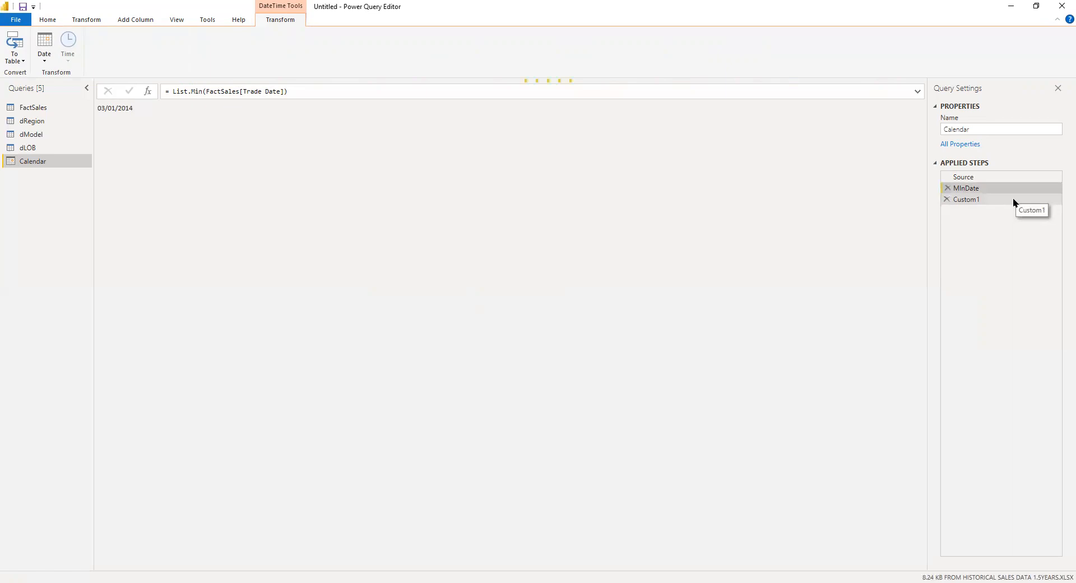
click(1014, 200)
click(1017, 189)
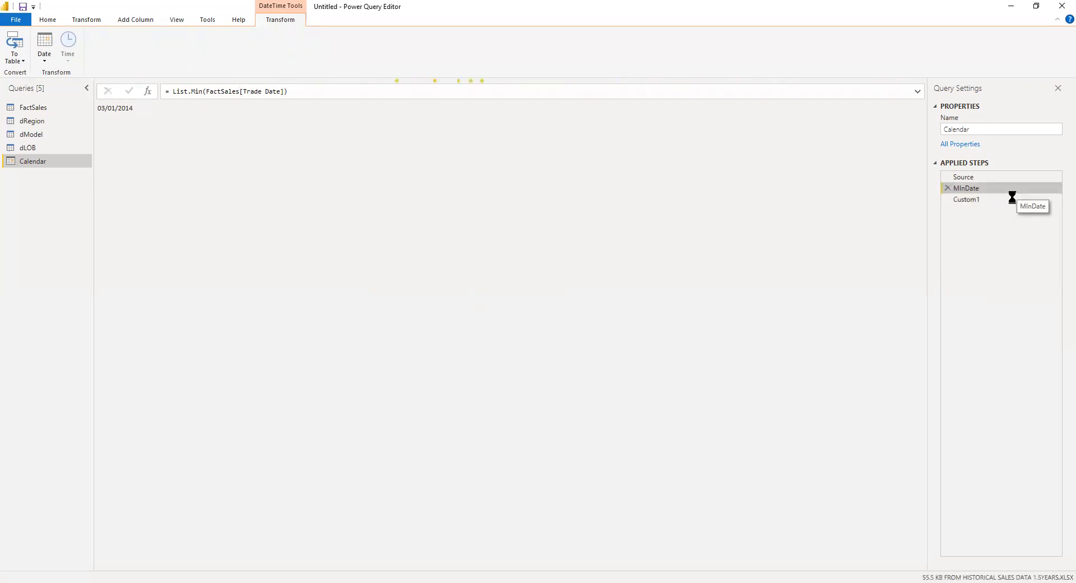
click(1013, 199)
right_click(1013, 199)
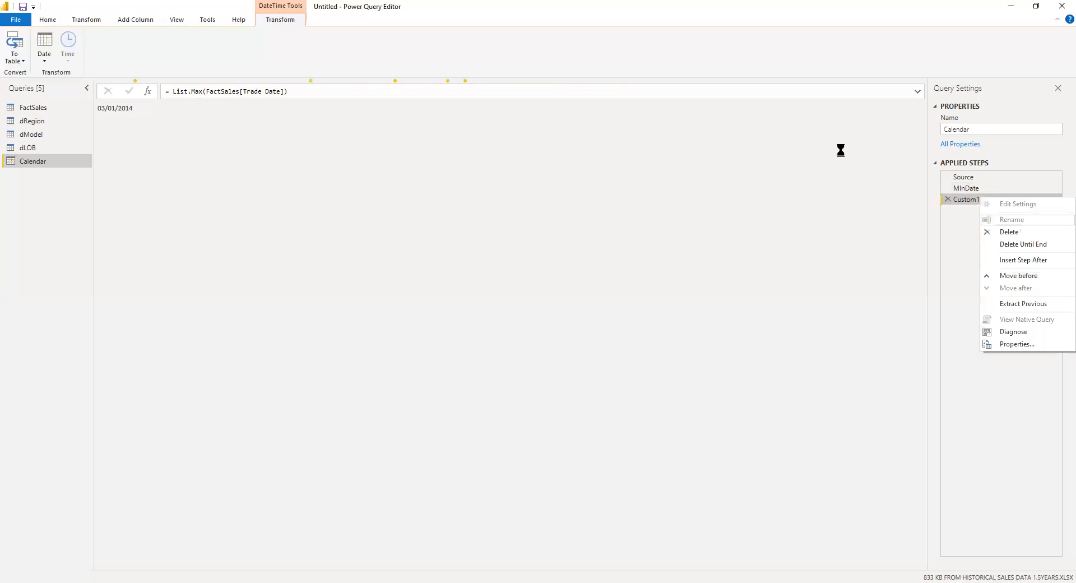
click(566, 63)
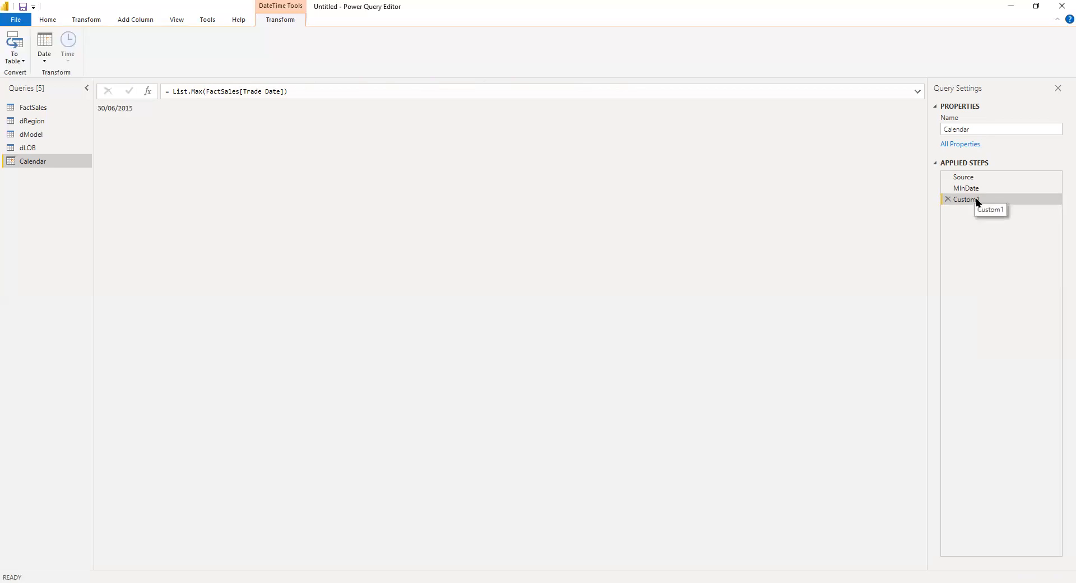
Step: Rename the List.Max step as MaxDate
right_click(1007, 217)
click(1007, 218)
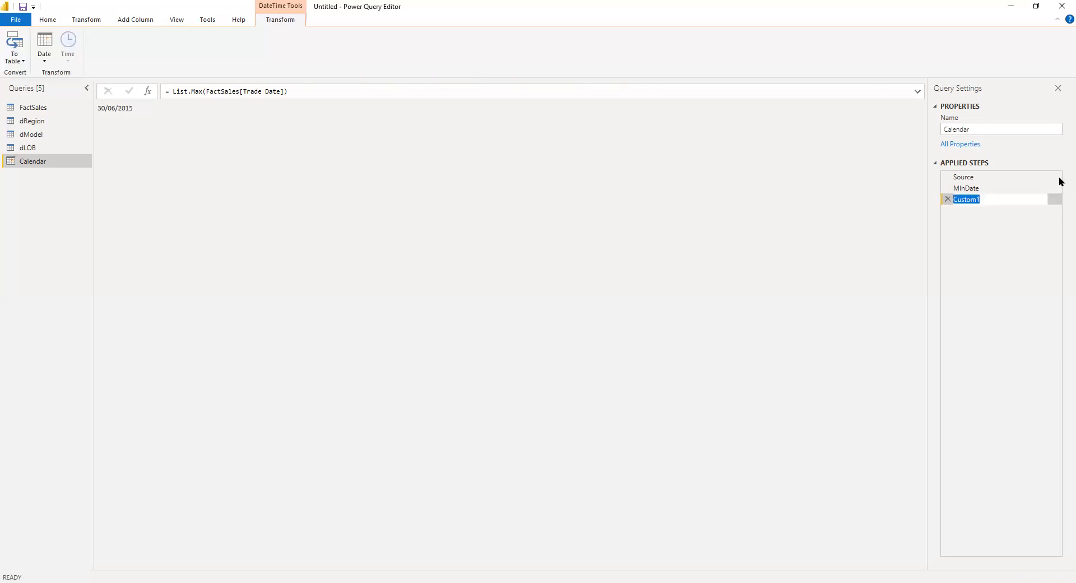
text(Max D)
key(BackSpace)
key(BackSpace)
text(Date)
key(Return)
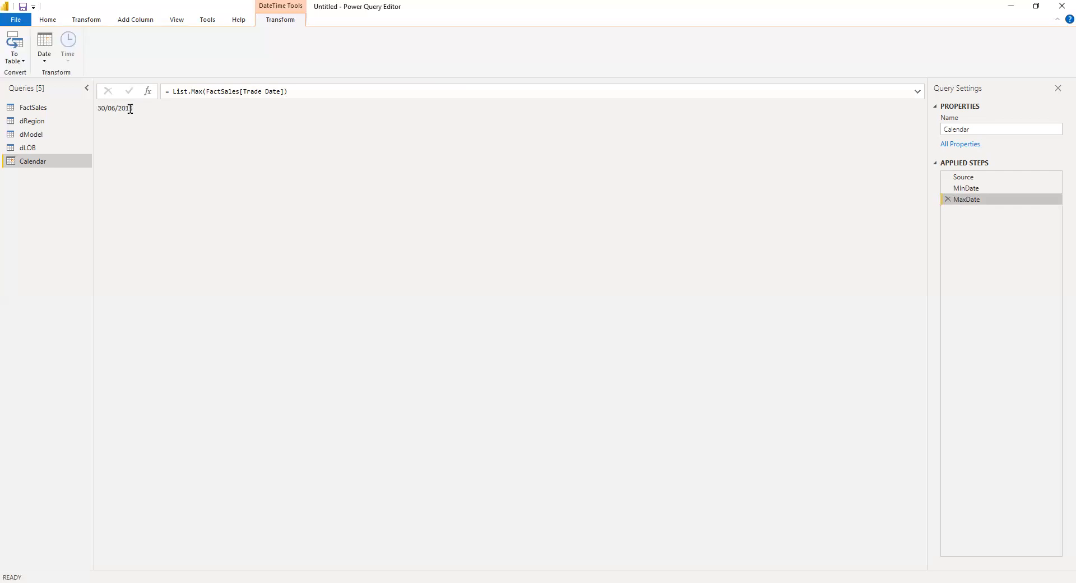
Step: Review the MInDate and MaxDate results, and insert a new step after MaxDate
drag(978, 187, 977, 190)
click(977, 190)
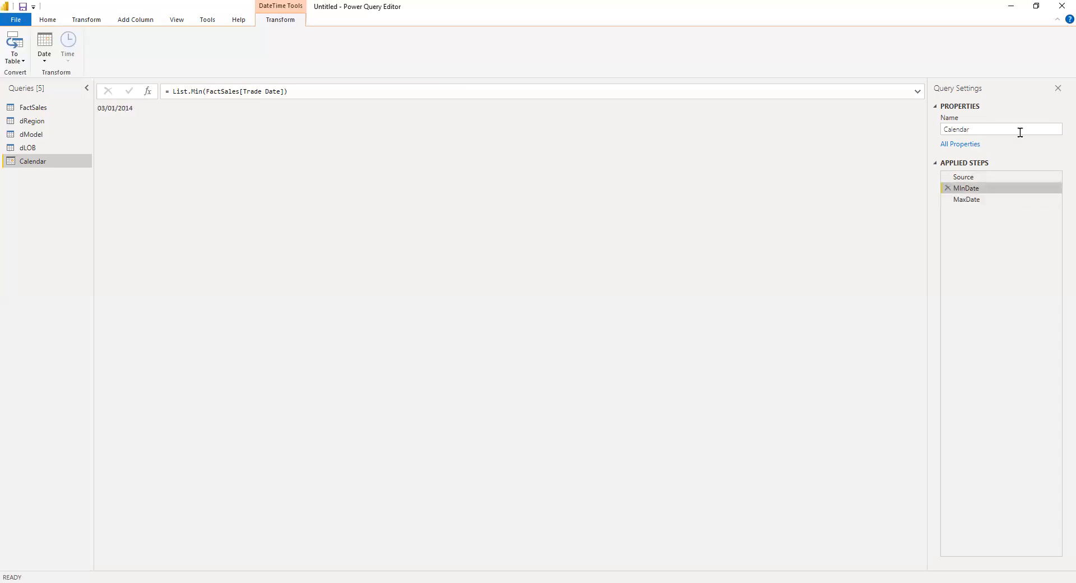
click(1016, 199)
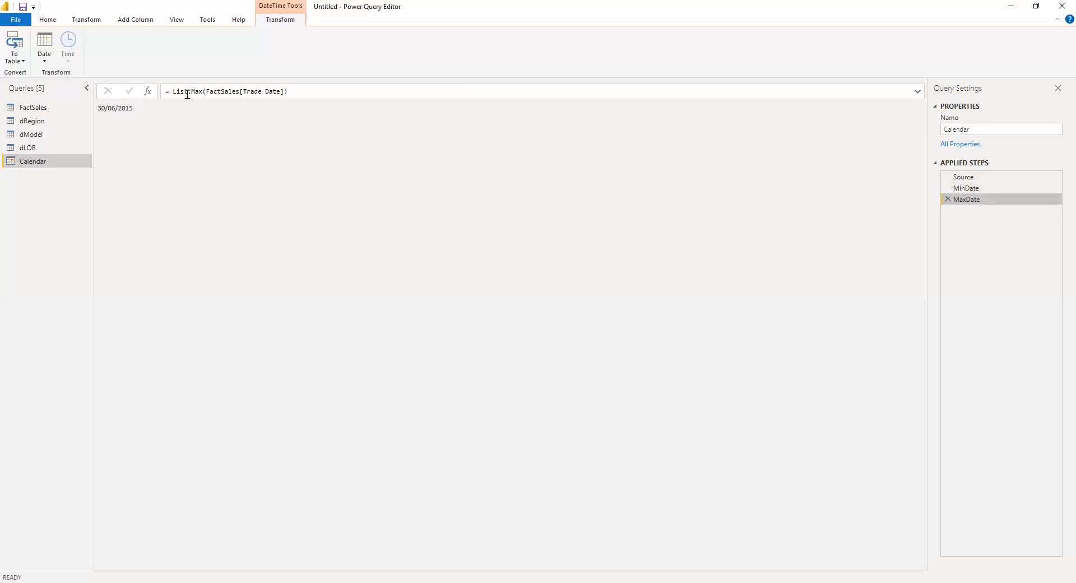
right_click(1014, 198)
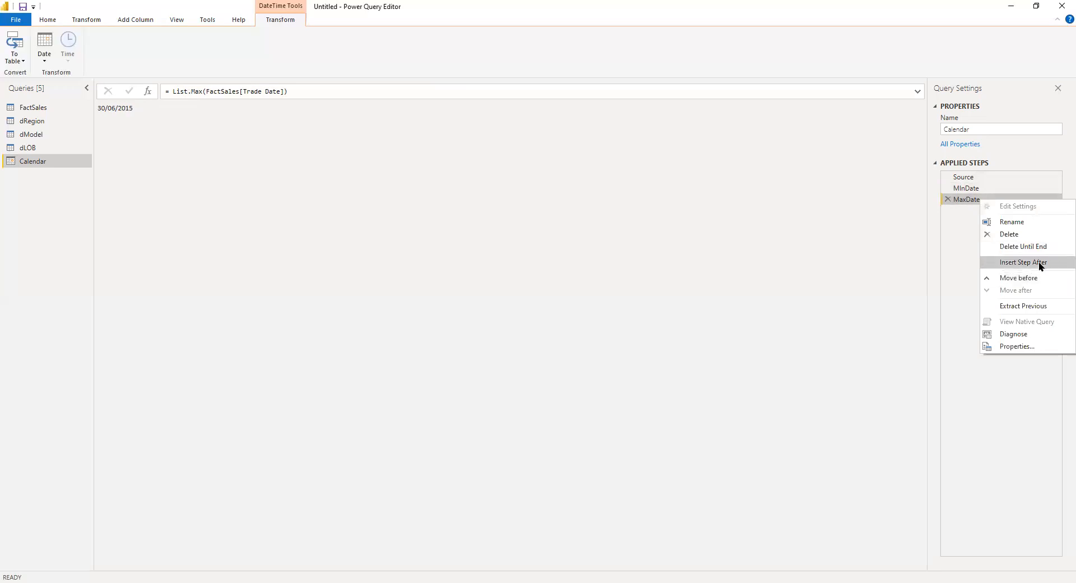
click(1023, 262)
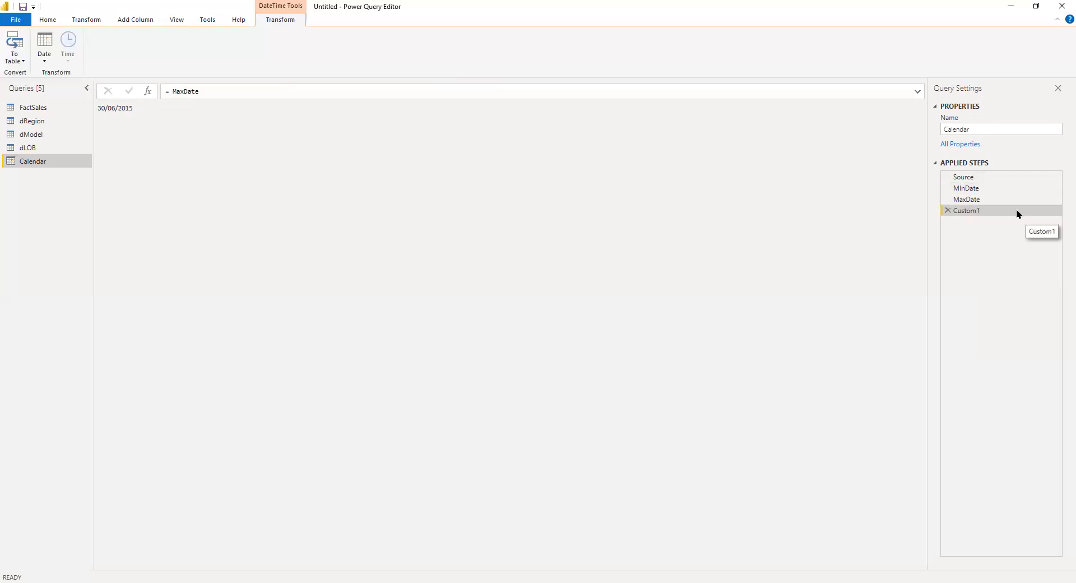
Step: Replace the new step's formula with = DateDate.StartOfYear(MinDate)
click(205, 87)
key(BackSpace)
key(BackSpace)
key(BackSpace)
key(BackSpace)
key(BackSpace)
key(BackSpace)
key(BackSpace)
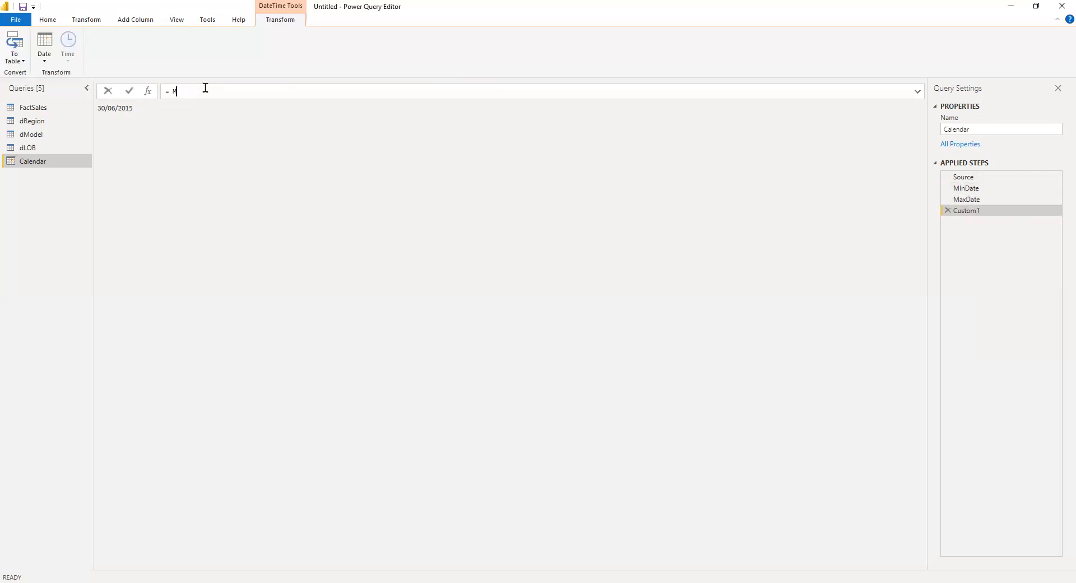
text(Dat)
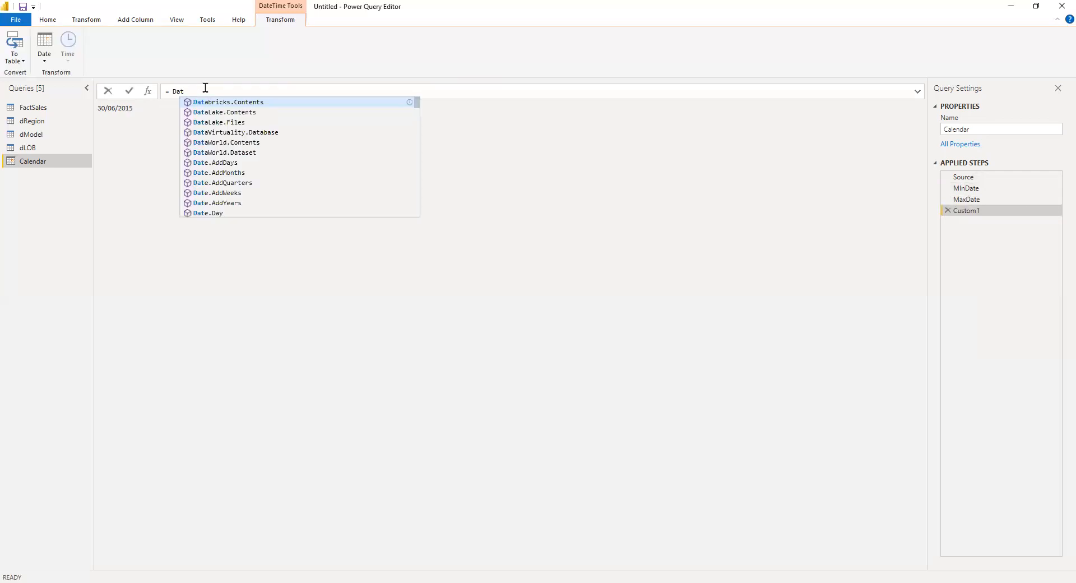
text(e)
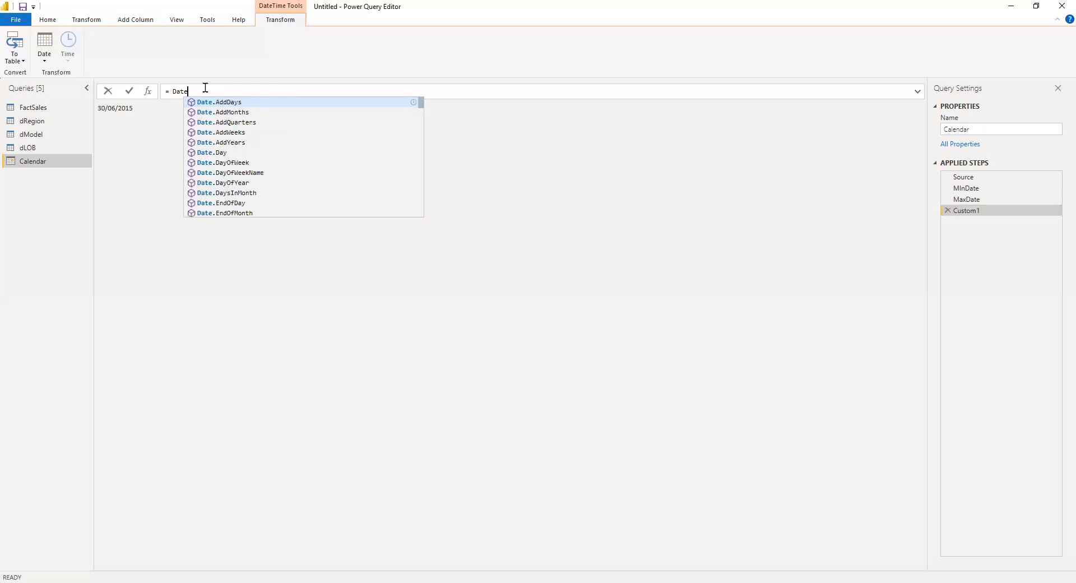
text(.St)
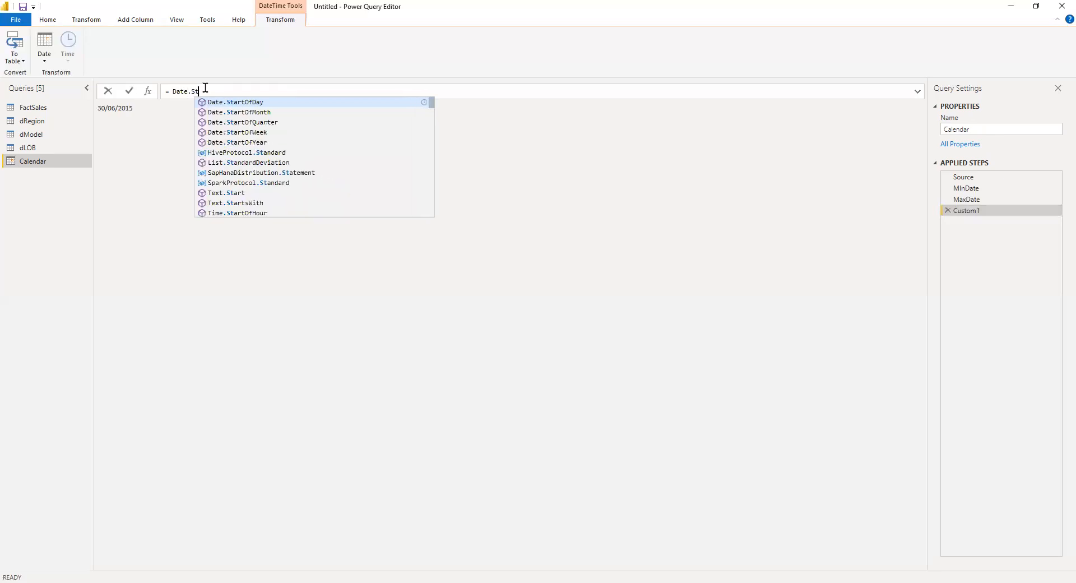
key(Down)
key(Down)
key(Down)
key(Down)
key(Tab)
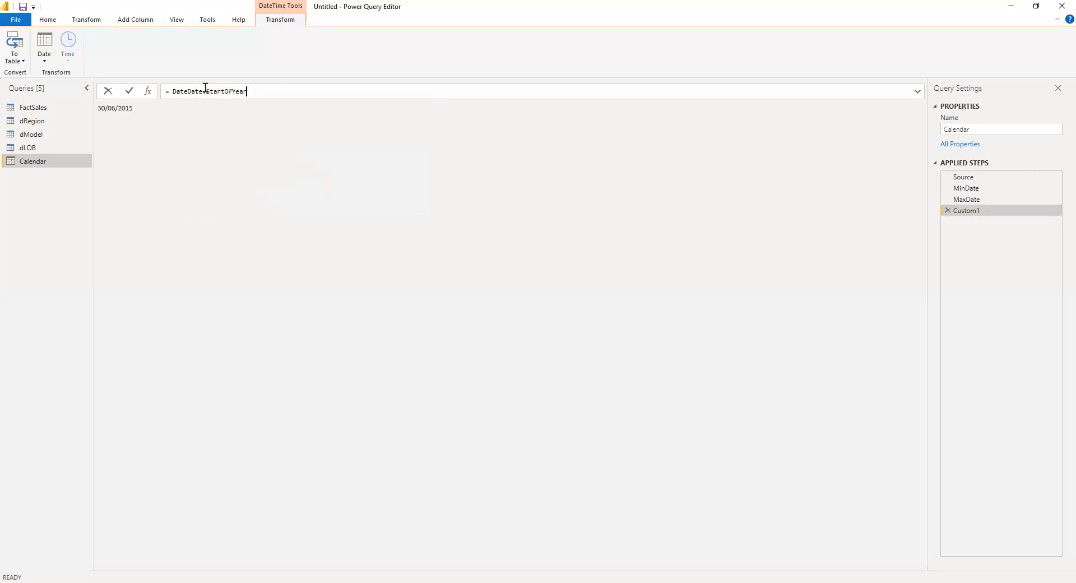
text((MinDate)
key(Return)
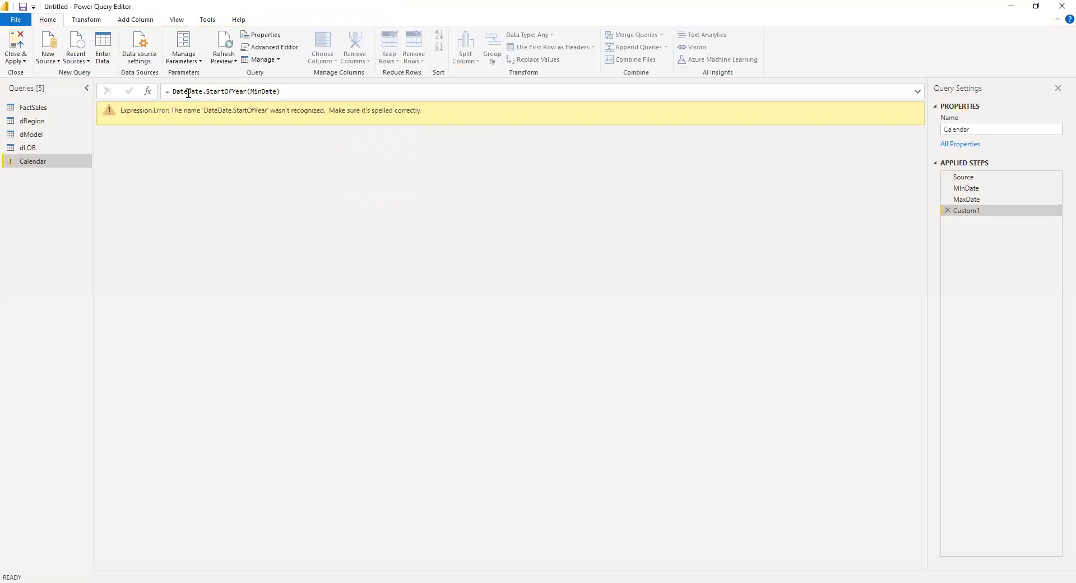
Step: Remove the duplicated Date prefix so the formula reads = Date.StartOfYear(MinDate)
click(188, 92)
key(BackSpace)
key(BackSpace)
key(BackSpace)
key(BackSpace)
key(Return)
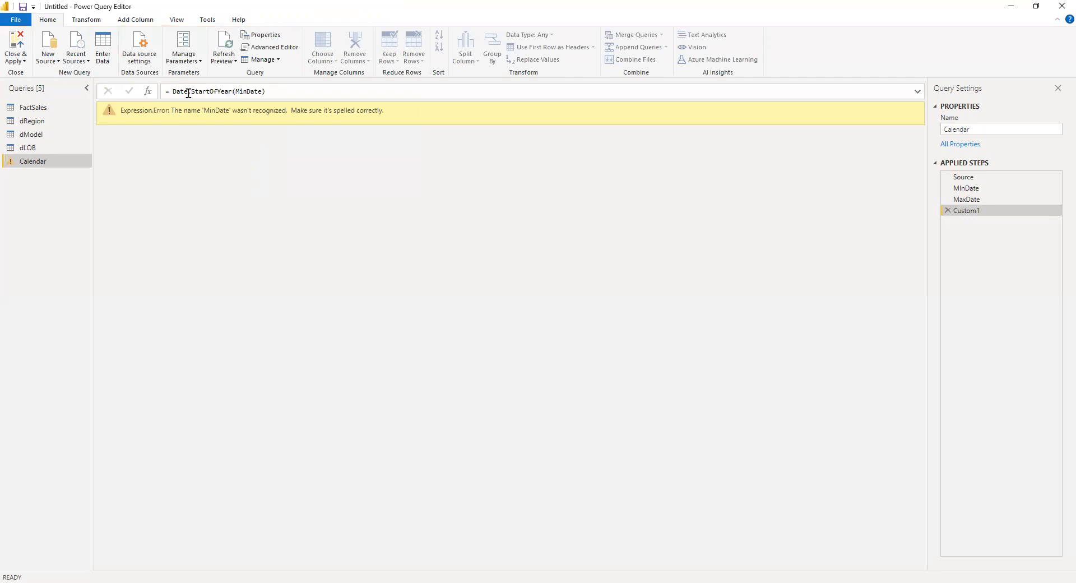
Step: Try to rename the MInDate step as MinDate to match the formula's reference
click(188, 93)
key(Left)
key(Left)
key(Left)
key(Left)
key(Left)
key(Left)
right_click(1015, 191)
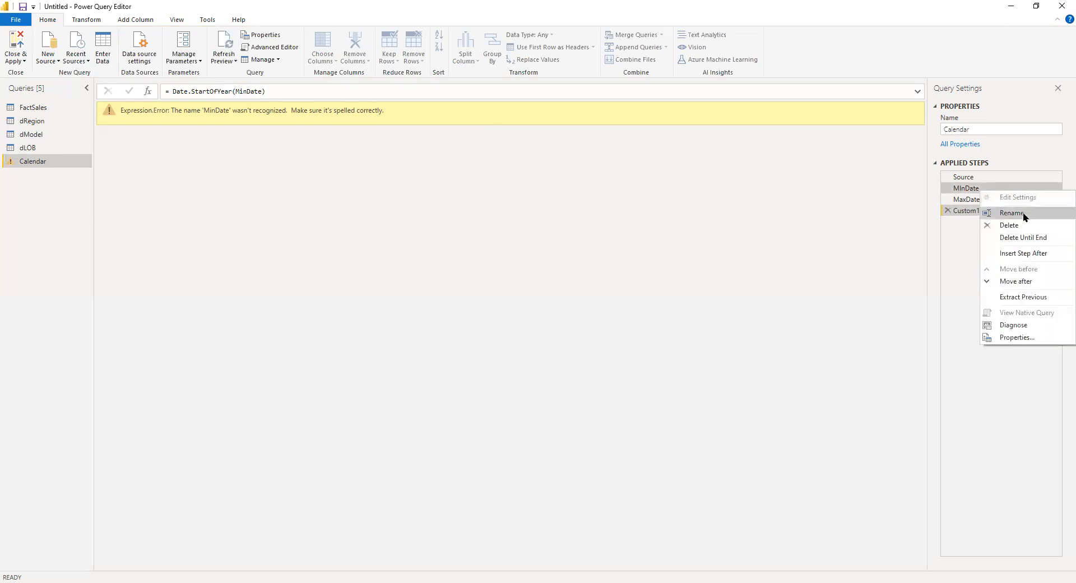
click(1022, 215)
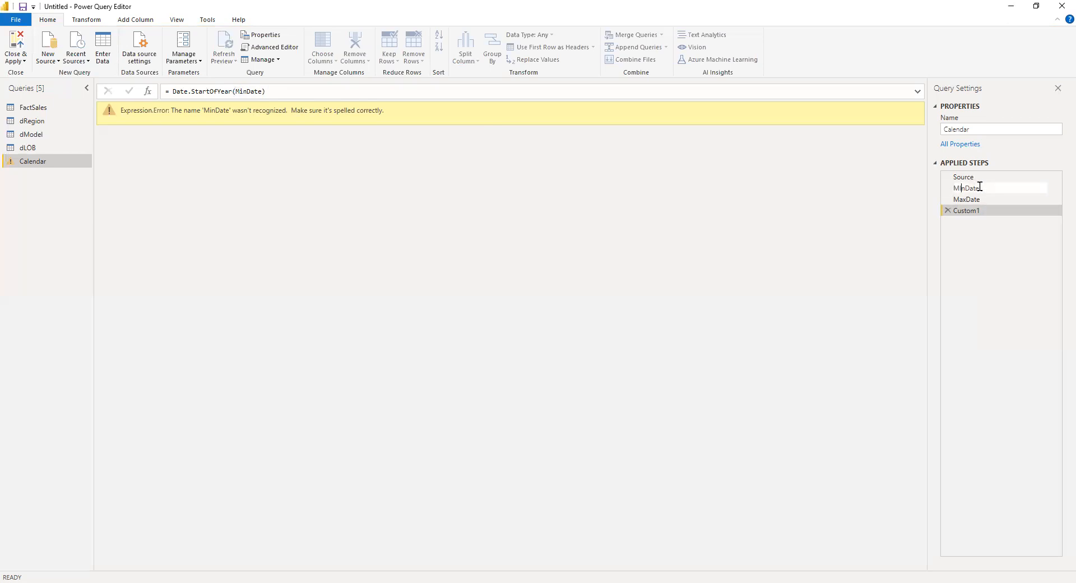
click(943, 207)
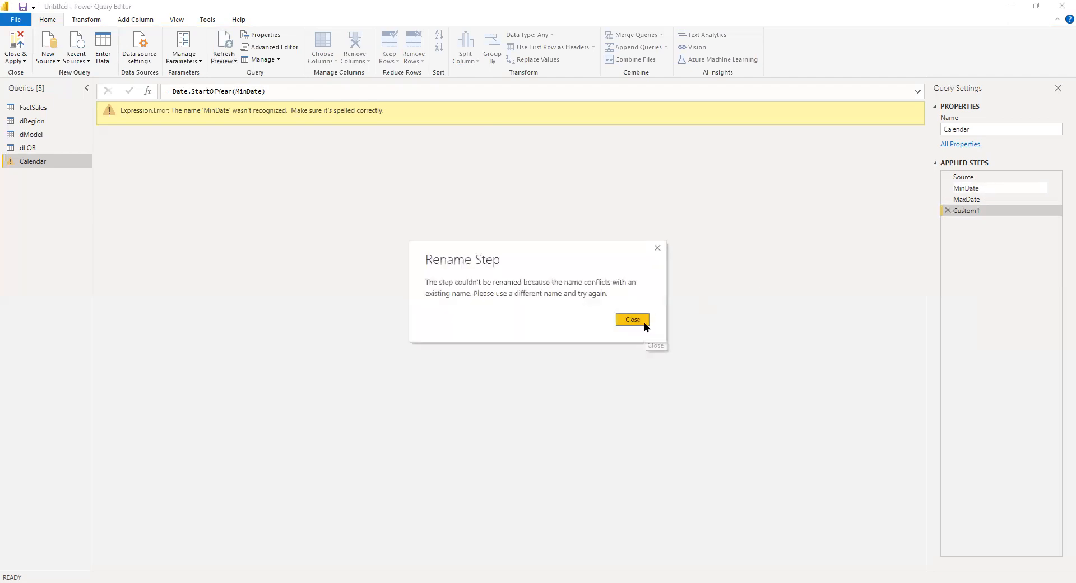
click(658, 249)
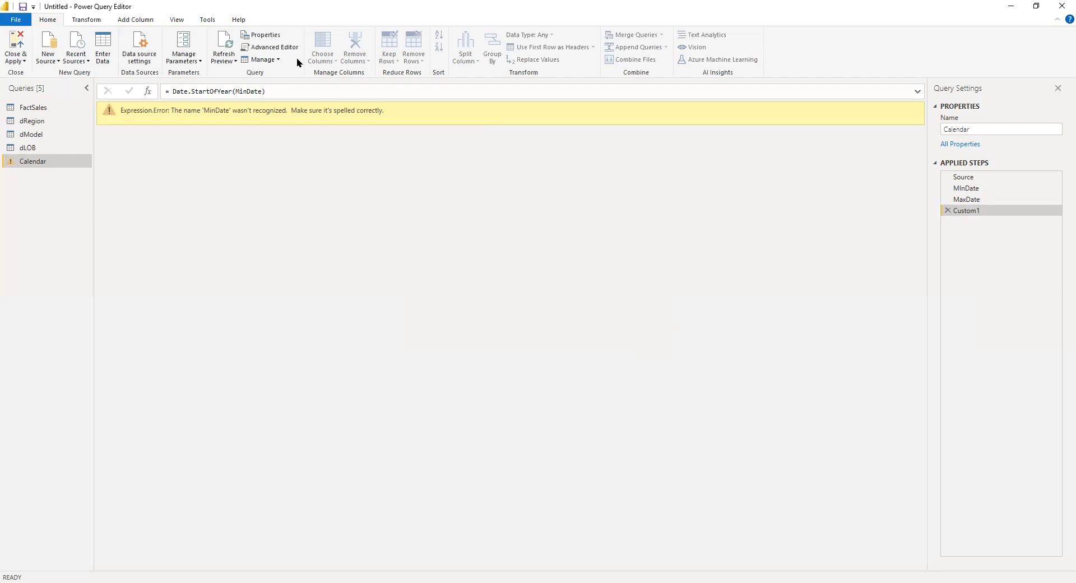
Step: Correct the capitalisation of the step reference so the formula reads = Date.StartOfYear(MInDate)
click(244, 93)
key(BackSpace)
text(I)
key(End)
key(Return)
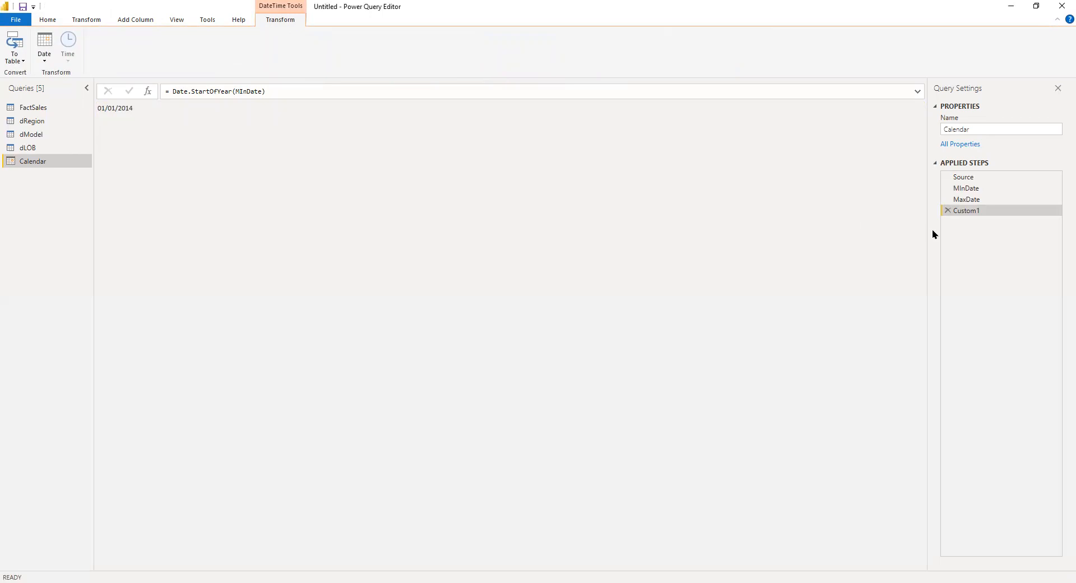
Step: Rename the Date.StartOfYear step as StartDate
right_click(986, 211)
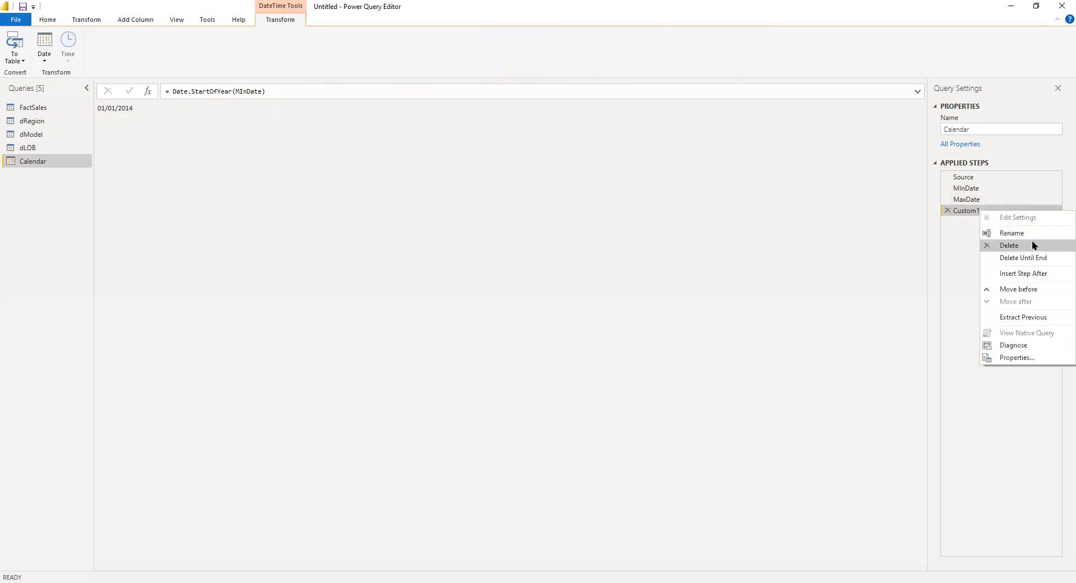
click(1011, 232)
text(StartDate)
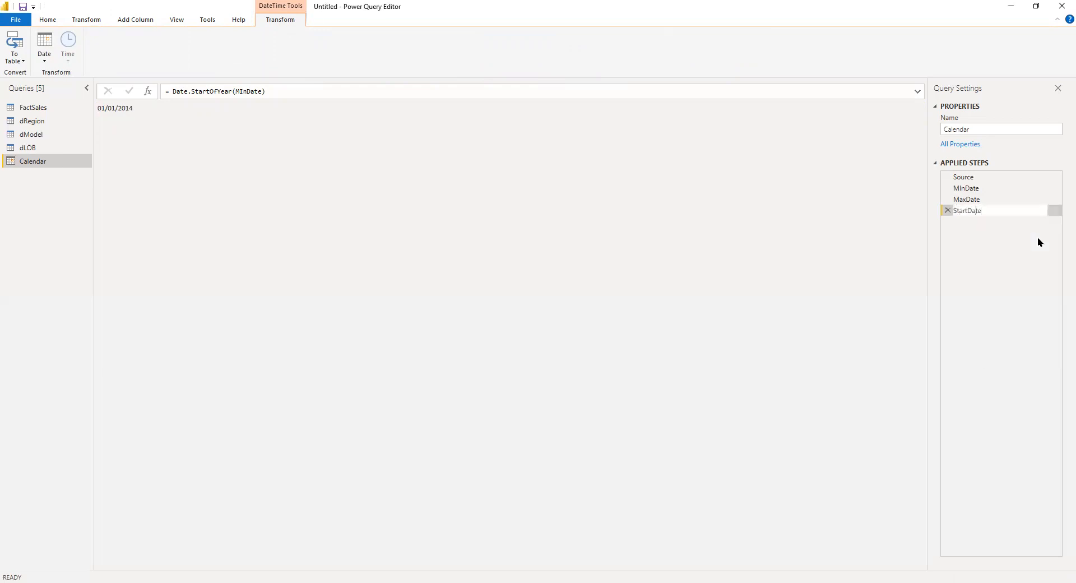
key(Return)
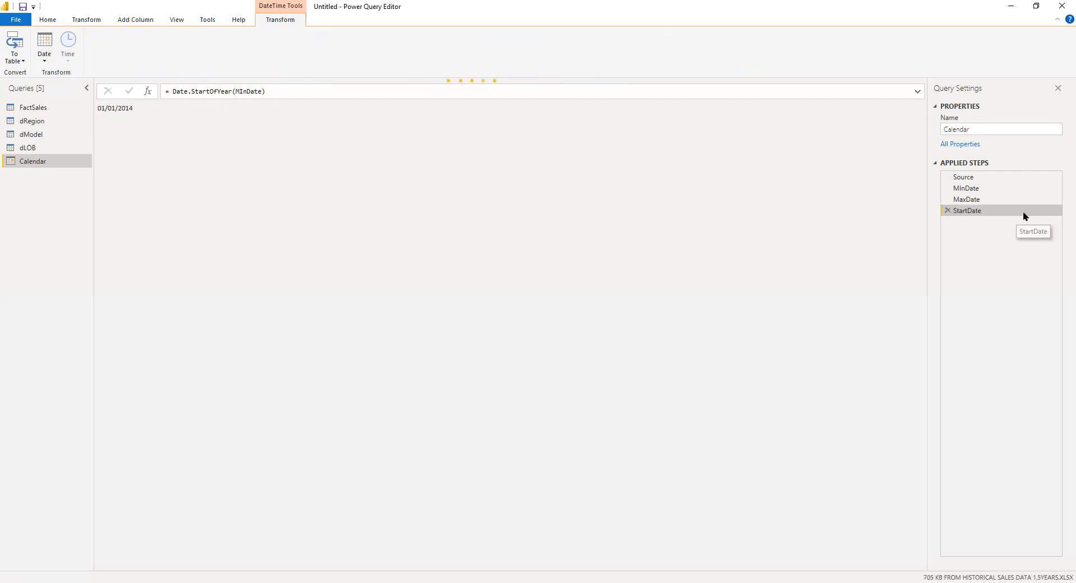
Step: Insert a step after StartDate and replace its formula with a Date.EndOfYear function call
right_click(1023, 211)
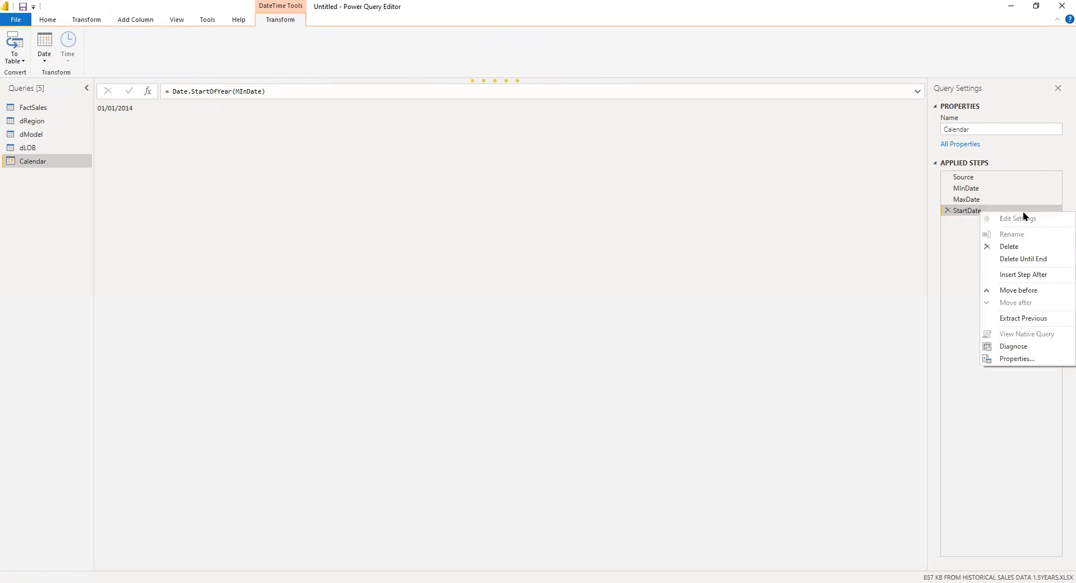
click(1043, 280)
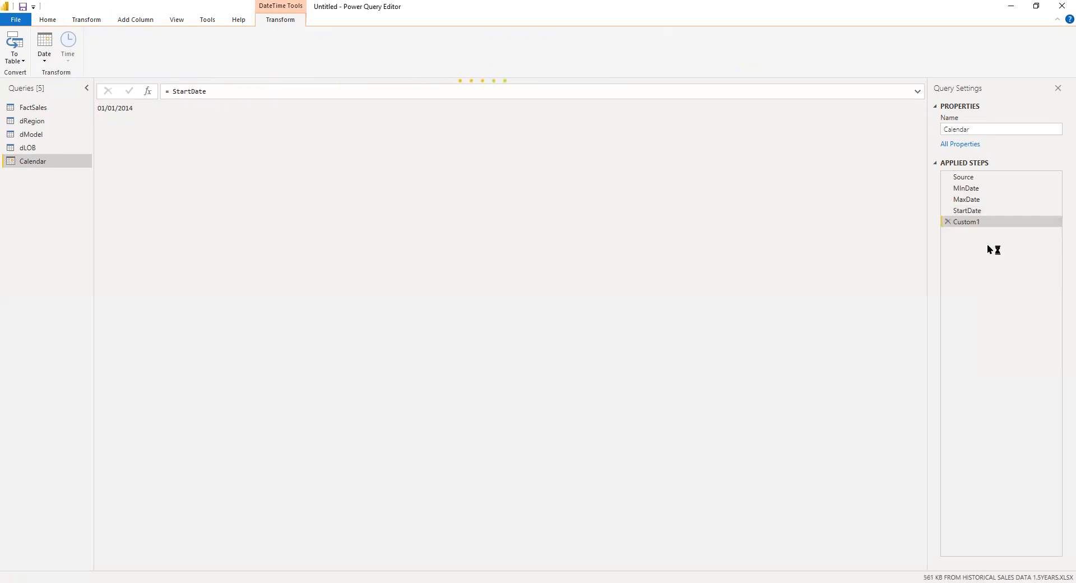
right_click(993, 222)
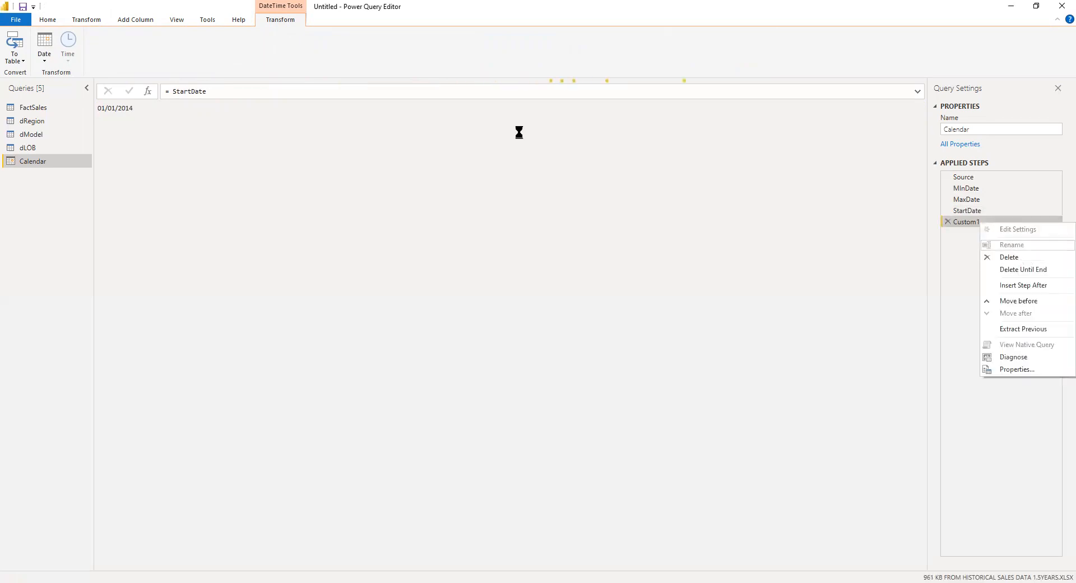
click(256, 92)
key(BackSpace)
key(BackSpace)
key(BackSpace)
key(BackSpace)
key(BackSpace)
key(BackSpace)
key(BackSpace)
key(BackSpace)
key(BackSpace)
text(Date.)
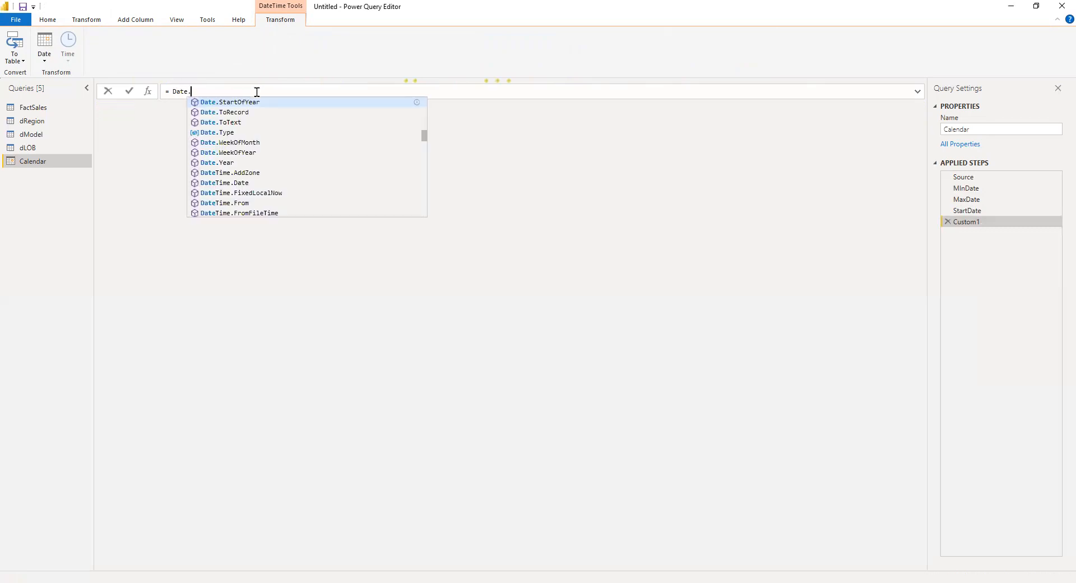
text(End)
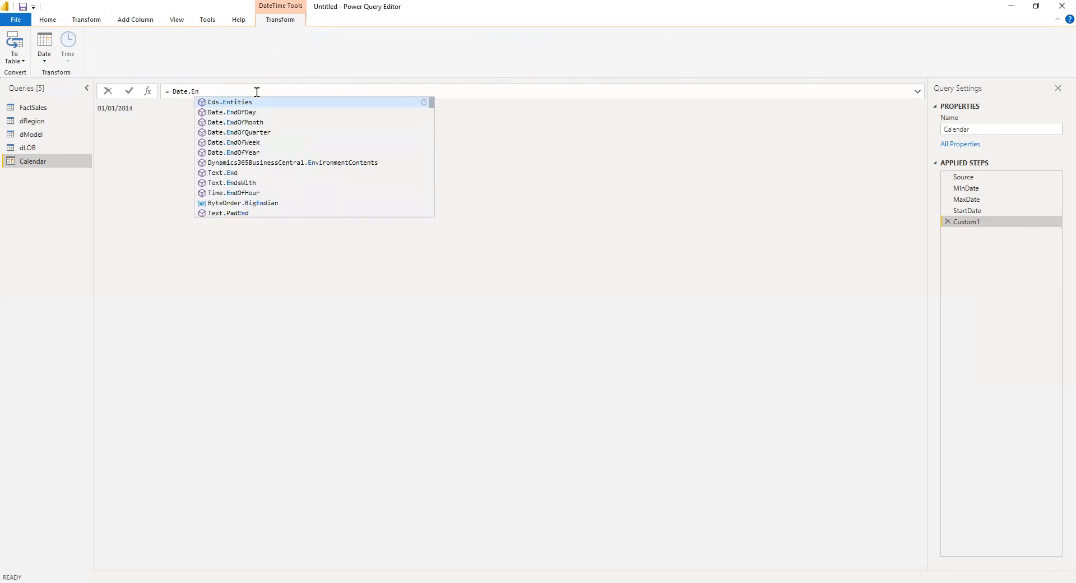
key(Down)
key(Down)
key(Down)
key(Down)
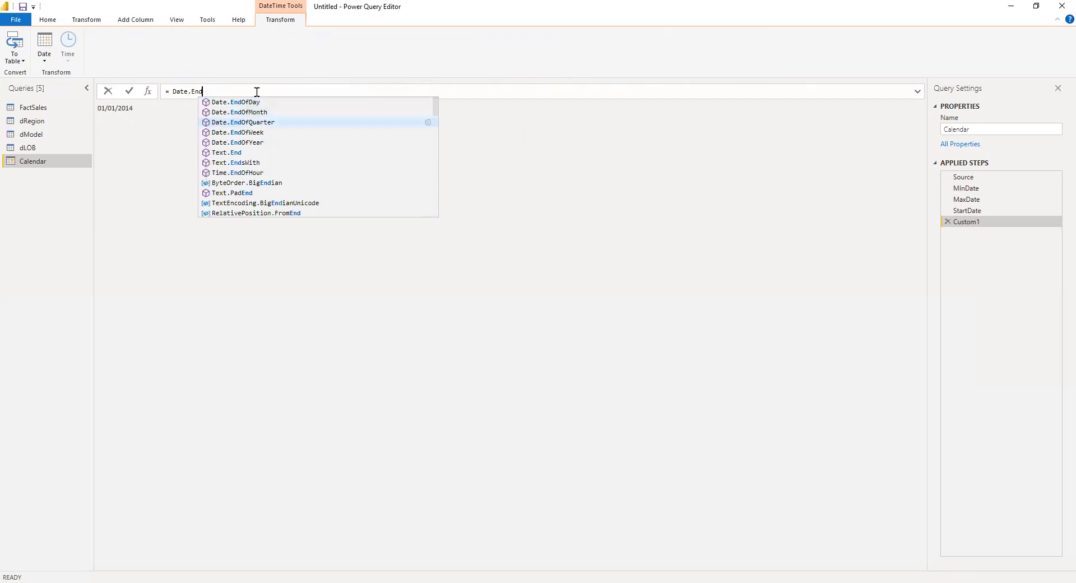
key(Tab)
key(Left)
key(Left)
key(Left)
key(Left)
key(Left)
key(Left)
key(Left)
key(Left)
key(Left)
key(Left)
key(BackSpace)
key(BackSpace)
key(BackSpace)
key(BackSpace)
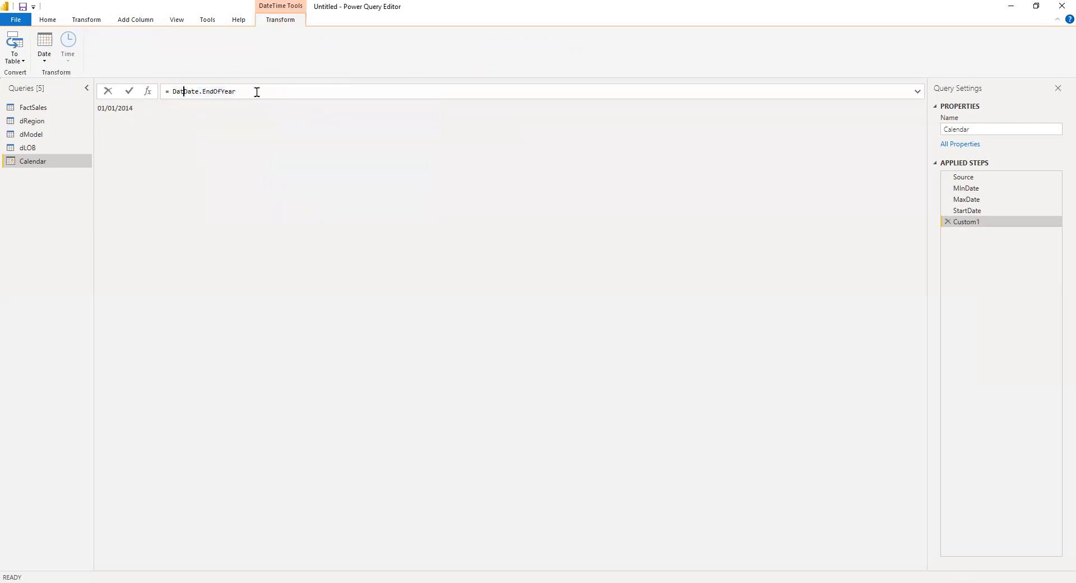
key(End)
text(()
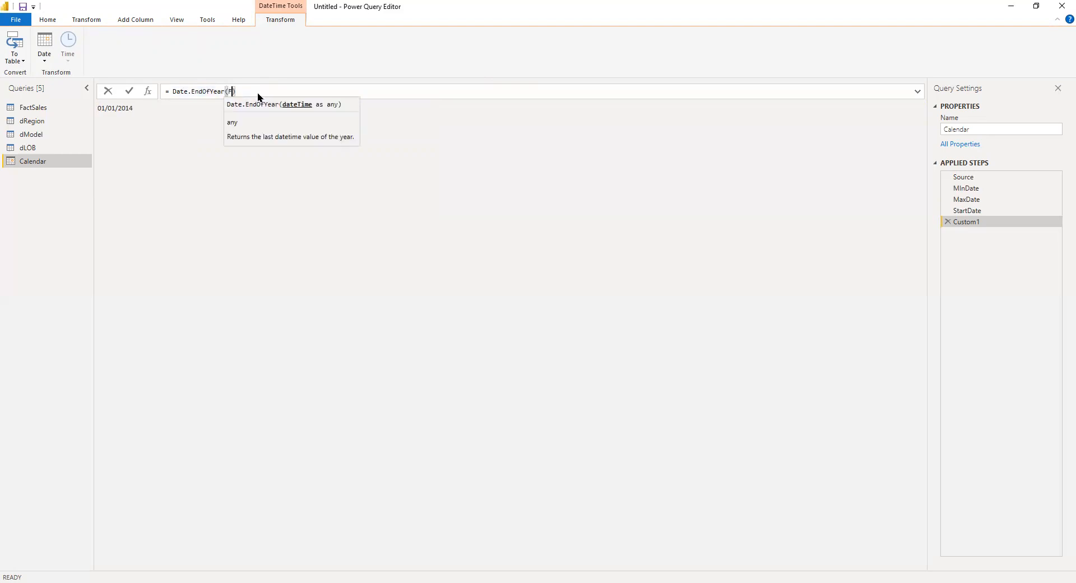
Step: Try FactSales[Trade Date] as the argument of the Date.EndOfYear formula
text(Fax)
key(BackSpace)
text(c)
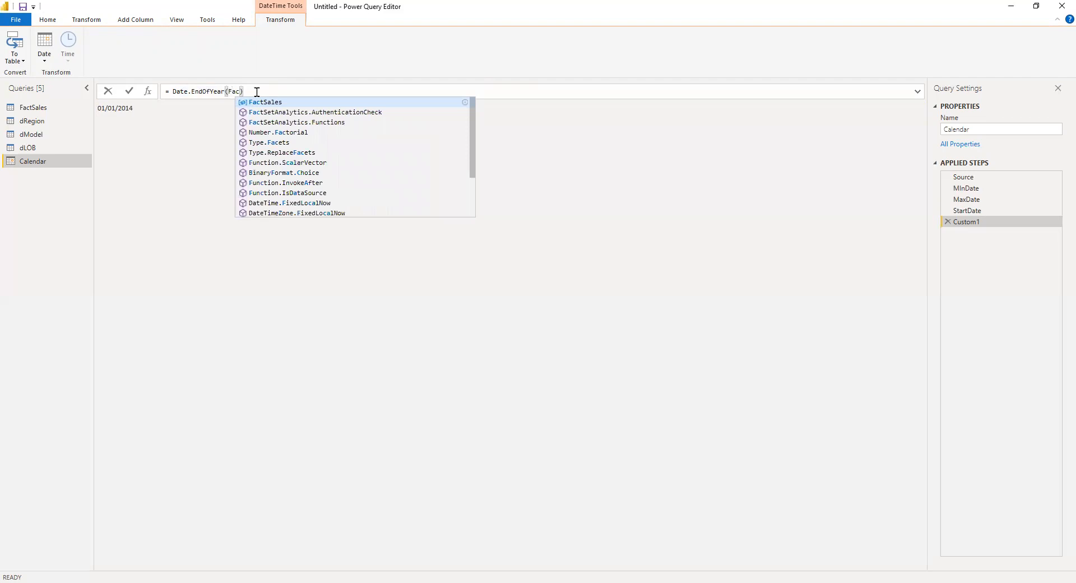
key(Tab)
text([)
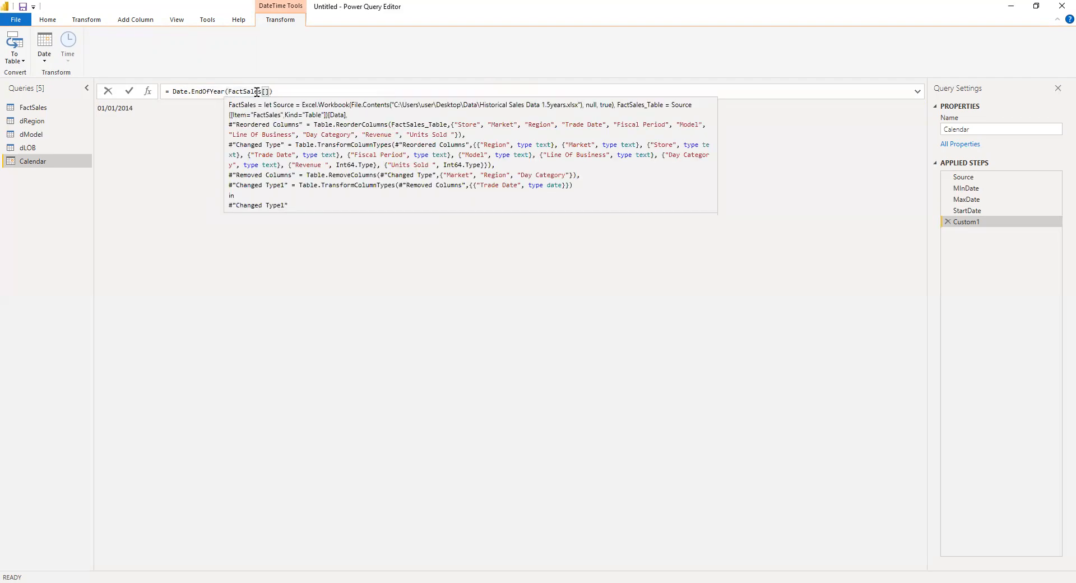
text(Trade Date)
key(Return)
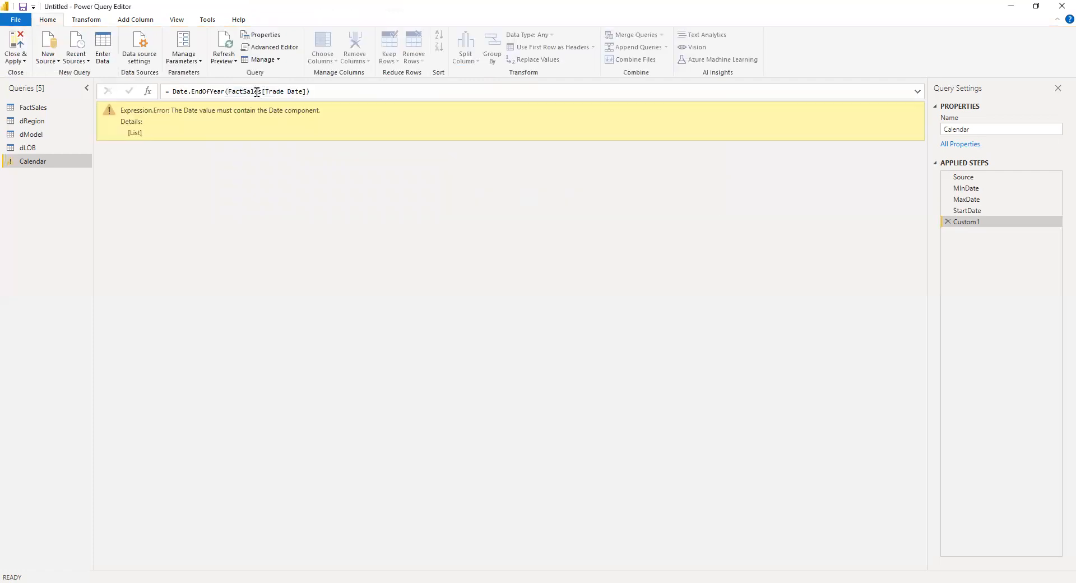
Step: Replace the function's argument with MaxDate so the formula reads = Date.EndOfYear(MaxDate)
click(329, 93)
key(BackSpace)
key(BackSpace)
key(BackSpace)
key(BackSpace)
key(BackSpace)
key(BackSpace)
key(BackSpace)
key(BackSpace)
key(BackSpace)
key(BackSpace)
key(BackSpace)
key(BackSpace)
key(BackSpace)
key(BackSpace)
key(BackSpace)
key(BackSpace)
key(BackSpace)
key(BackSpace)
key(BackSpace)
key(BackSpace)
text(MaxD)
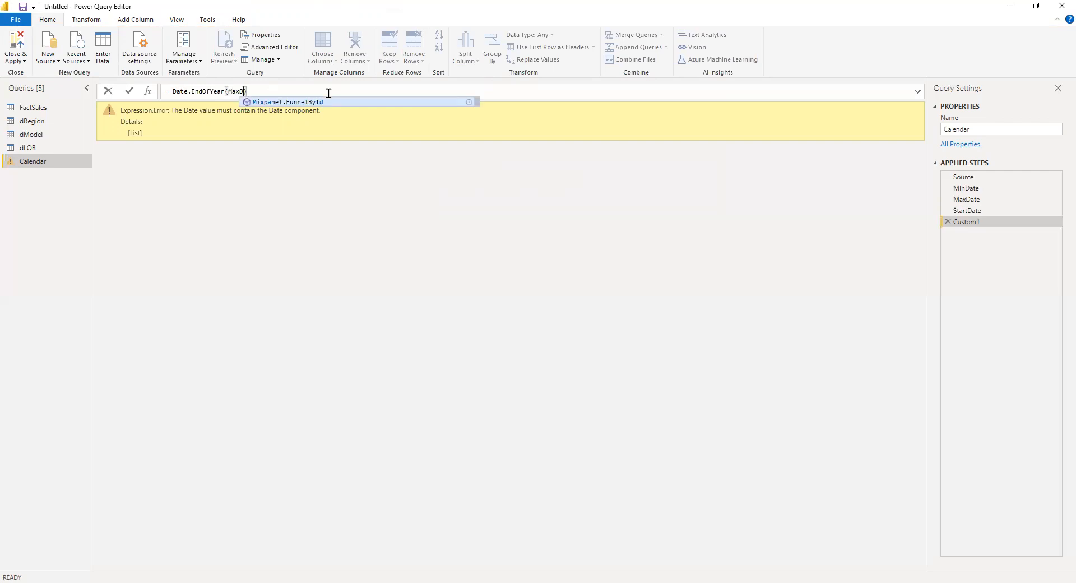
text(ate)
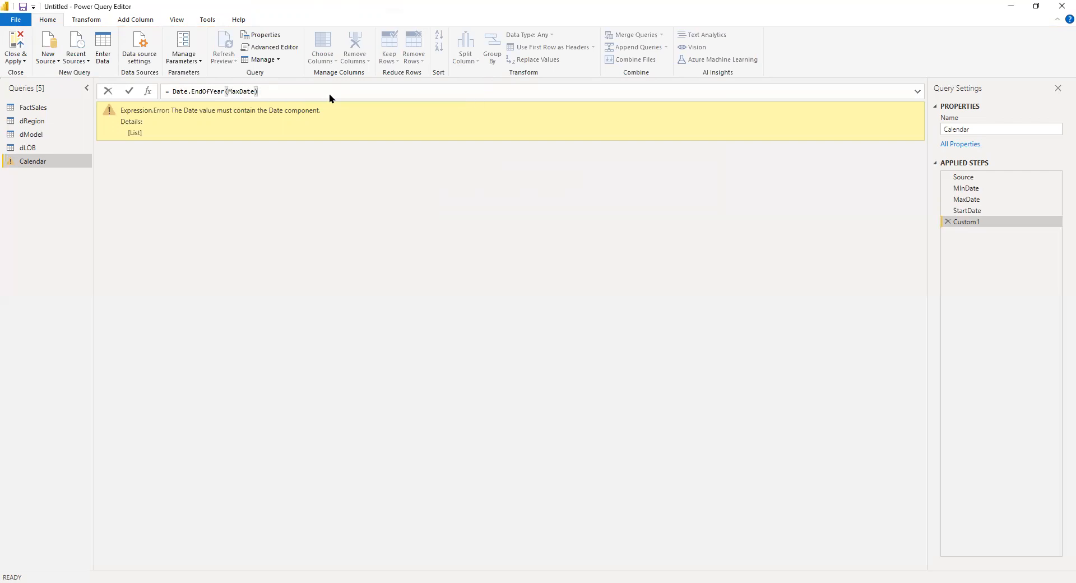
key(Return)
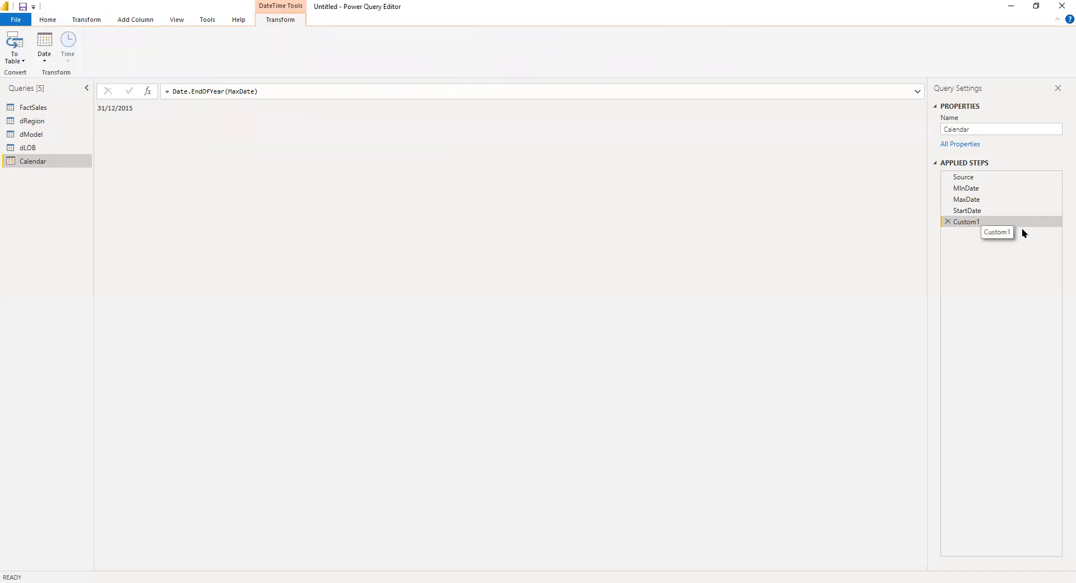
Step: Rename the Date.EndOfYear step as EndDate
key(F2)
text(End)
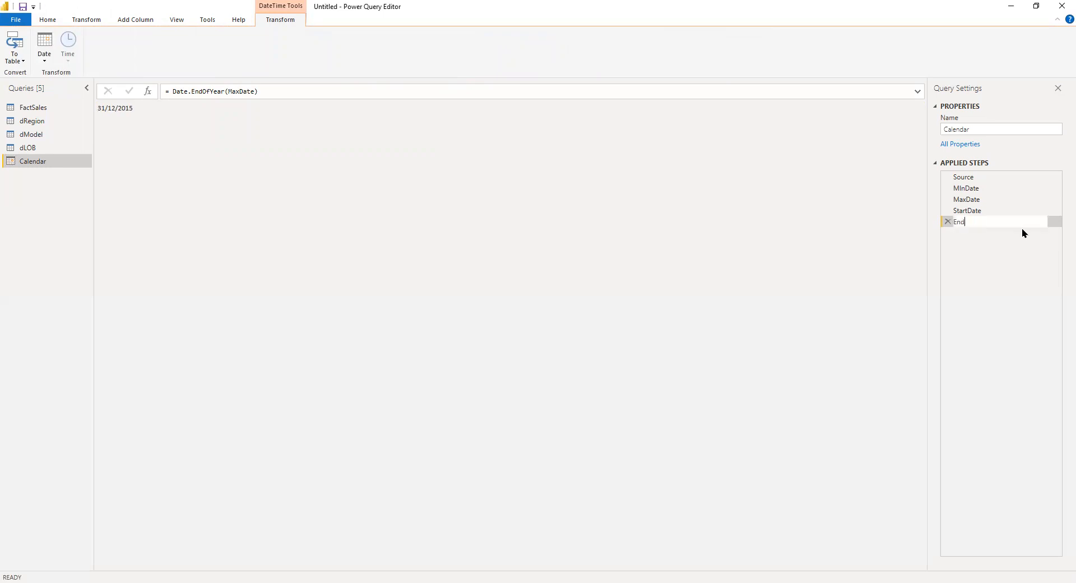
text(Date)
key(Return)
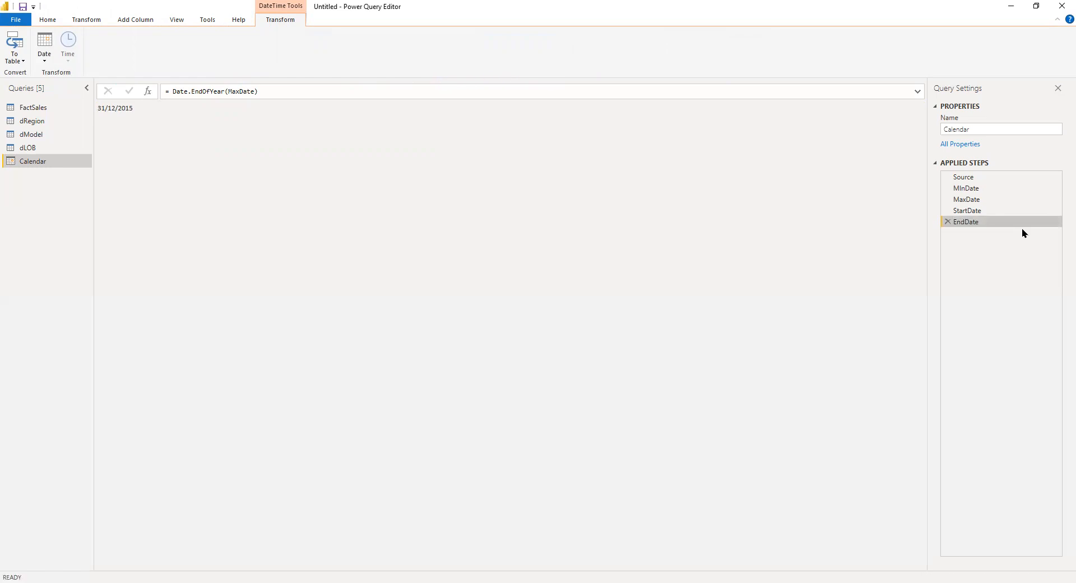
Step: Insert a step after EndDate and replace its formula with a Duration.Days function call
right_click(968, 225)
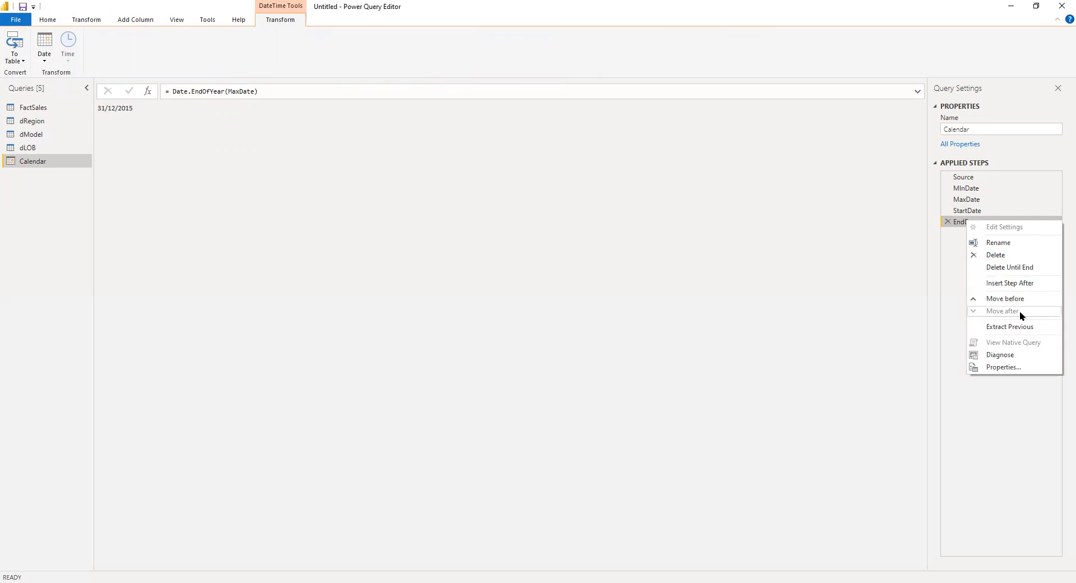
click(1017, 284)
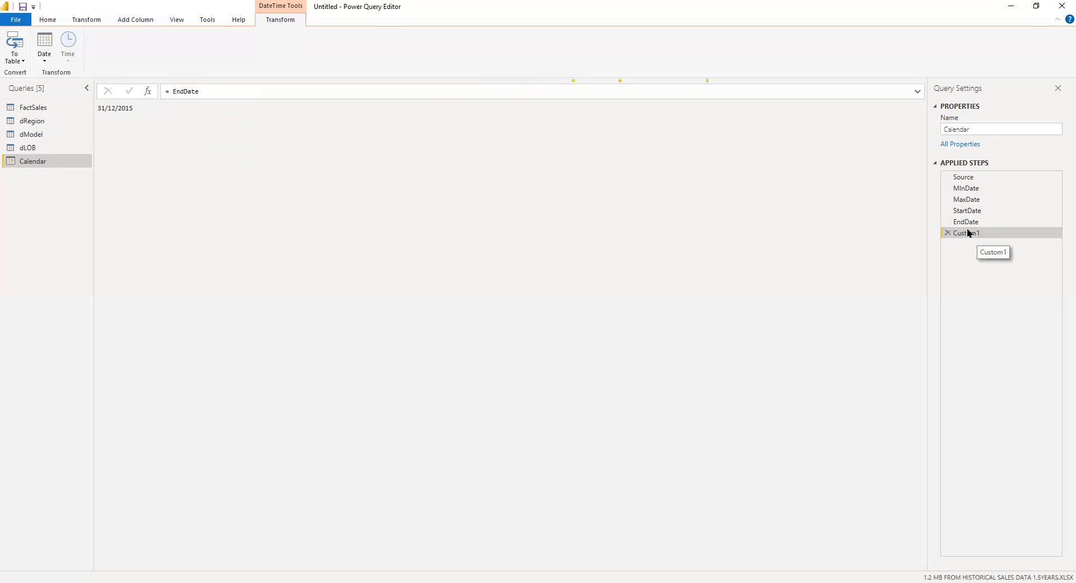
click(217, 88)
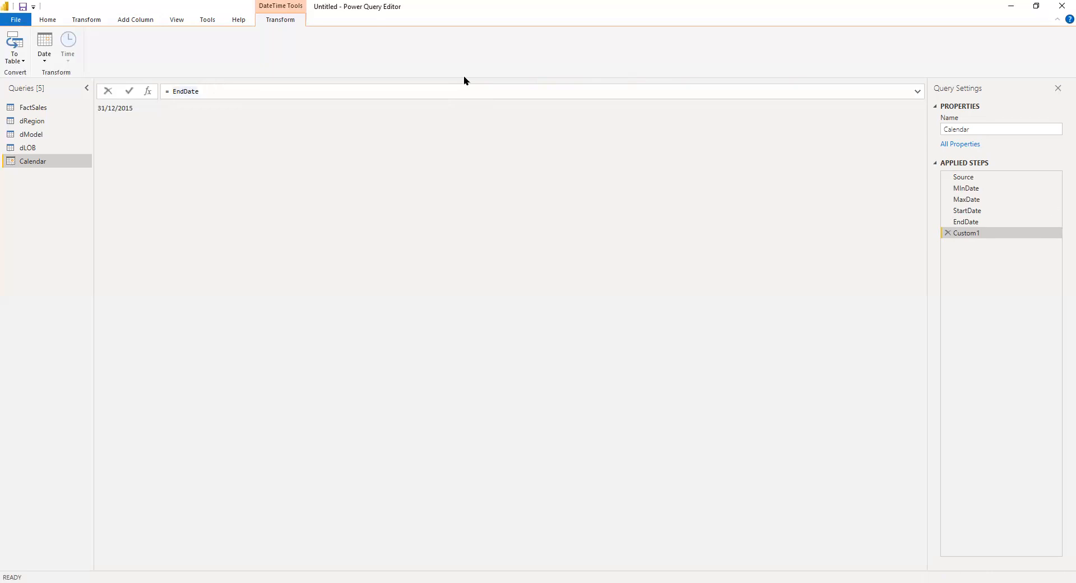
key(BackSpace)
key(BackSpace)
key(BackSpace)
key(BackSpace)
key(BackSpace)
key(BackSpace)
key(BackSpace)
text(Duration)
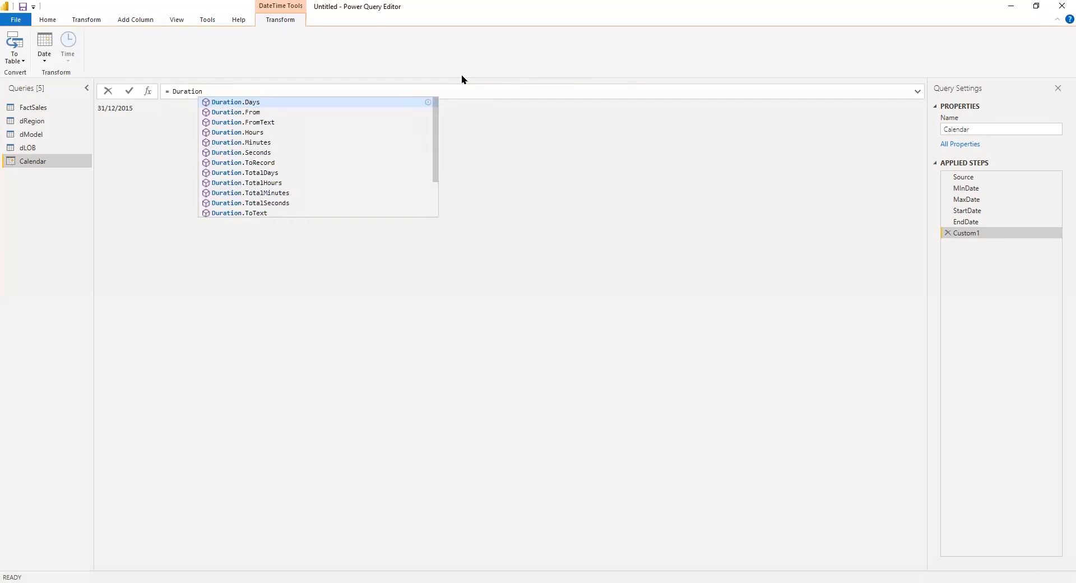
key(Tab)
text(()
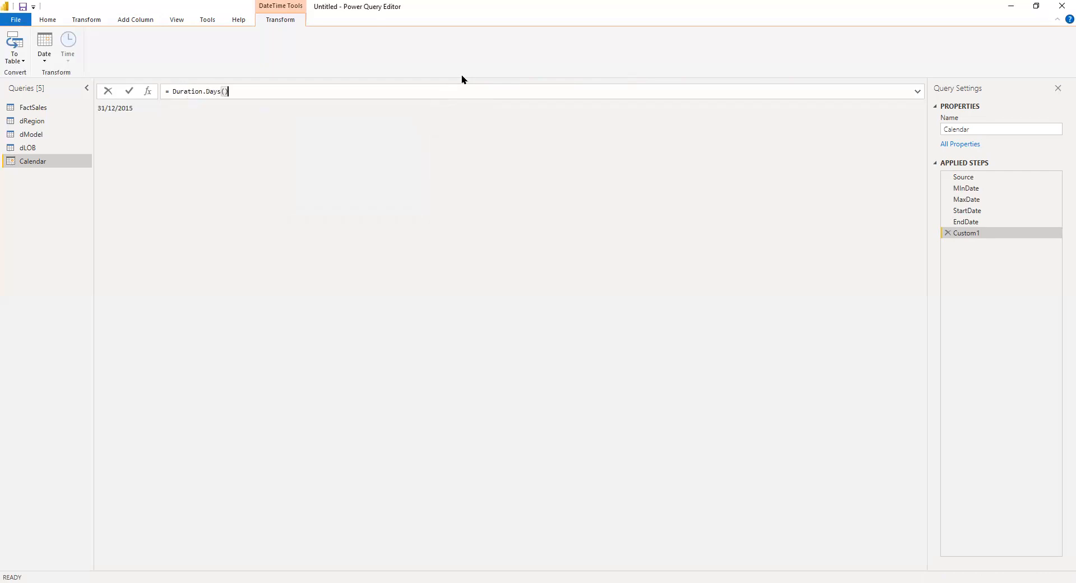
Step: Re-enter the function name and parentheses so the formula reads = Duration.Days()
key(Delete)
key(BackSpace)
key(BackSpace)
key(BackSpace)
key(BackSpace)
key(BackSpace)
text(.)
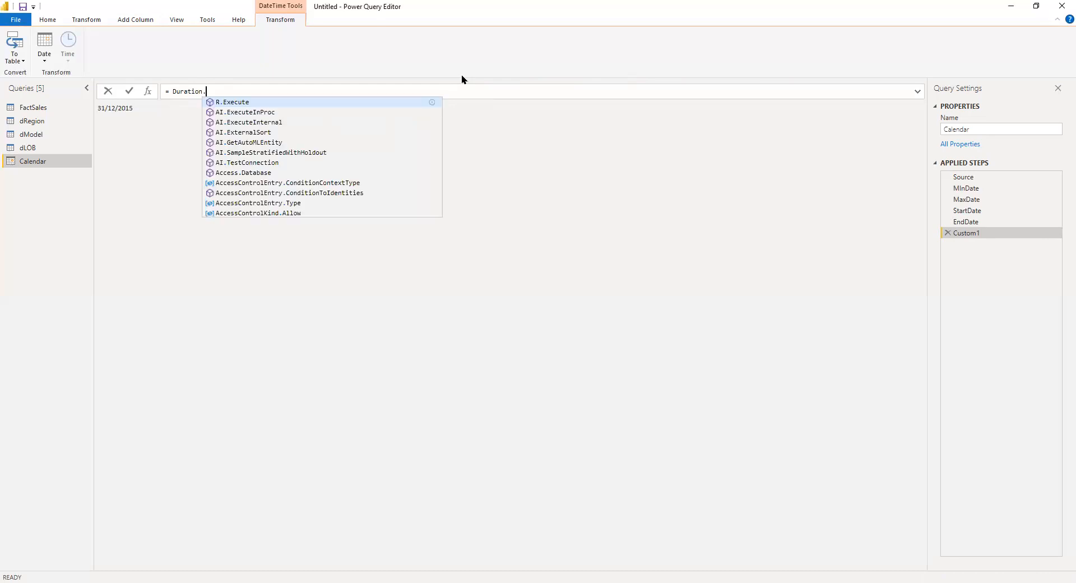
text(Days)
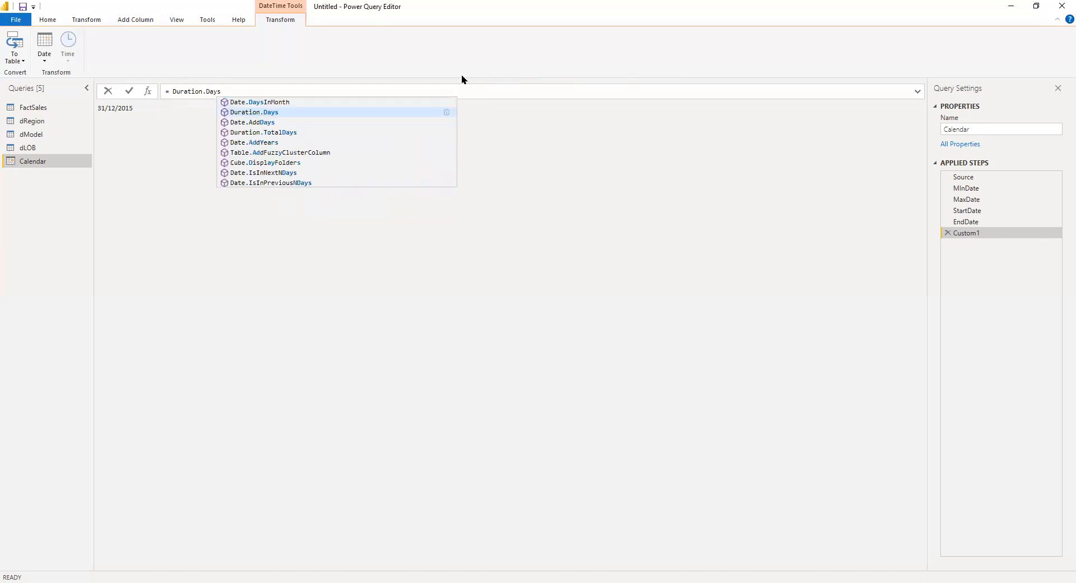
key(Tab)
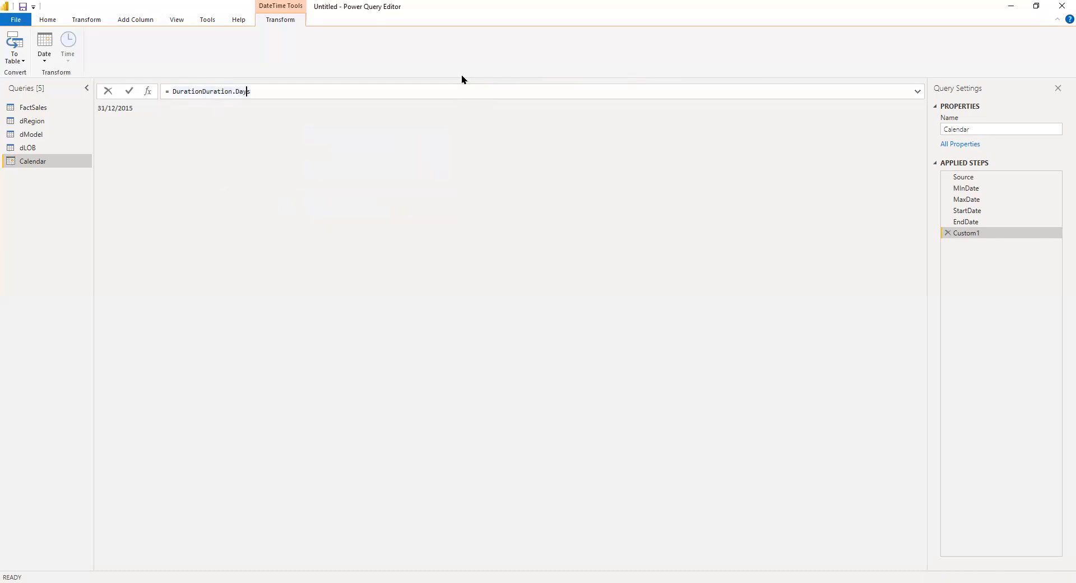
key(Left)
key(Left)
key(Left)
key(Left)
key(ctrl+BackSpace)
text(Duration)
key(End)
text(()
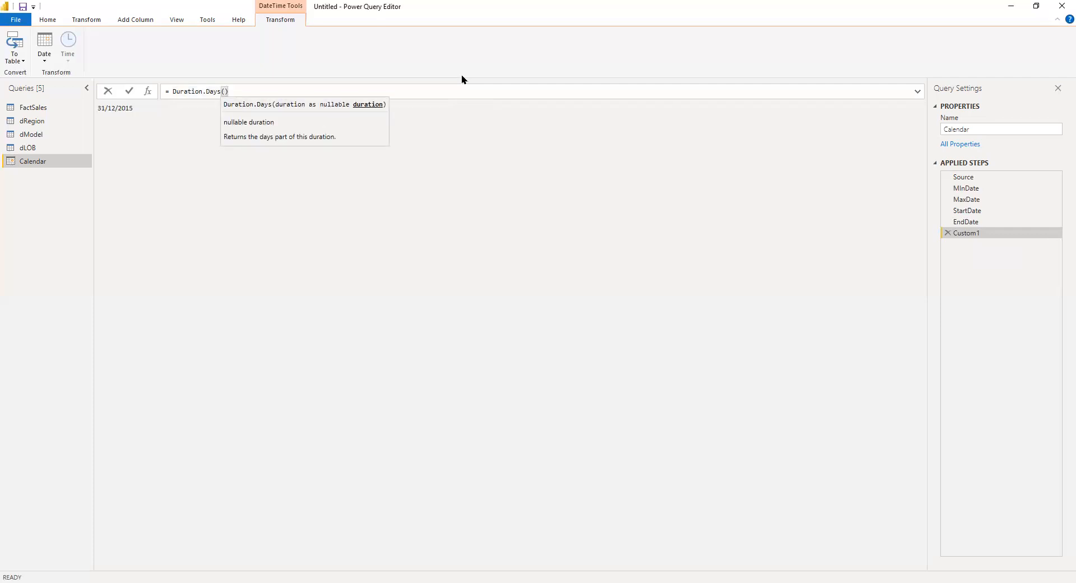
text())
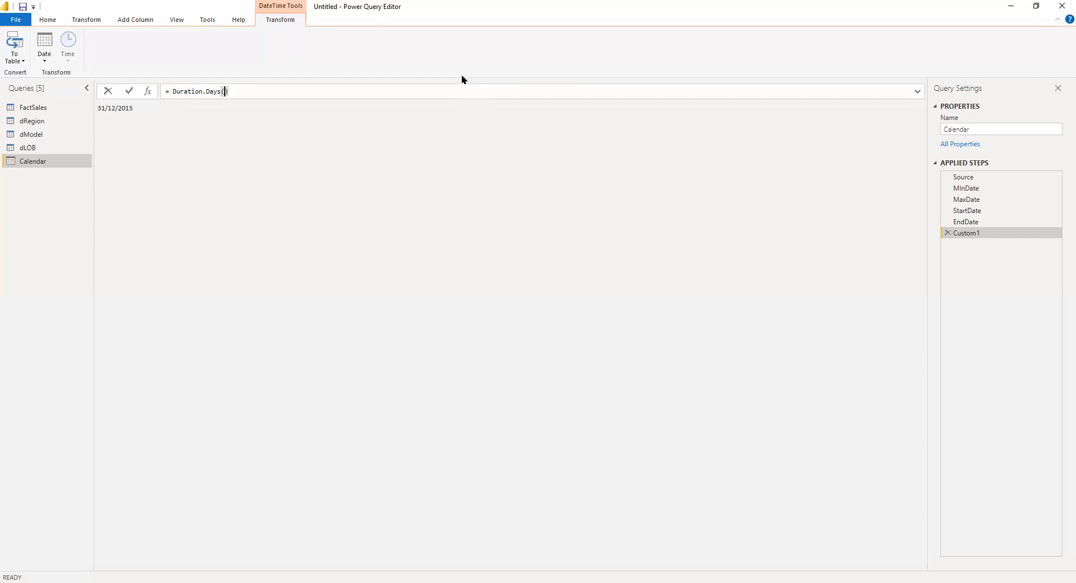
Step: Complete the formula as = Duration.Days(EndDate-StartDate)+1
text(End)
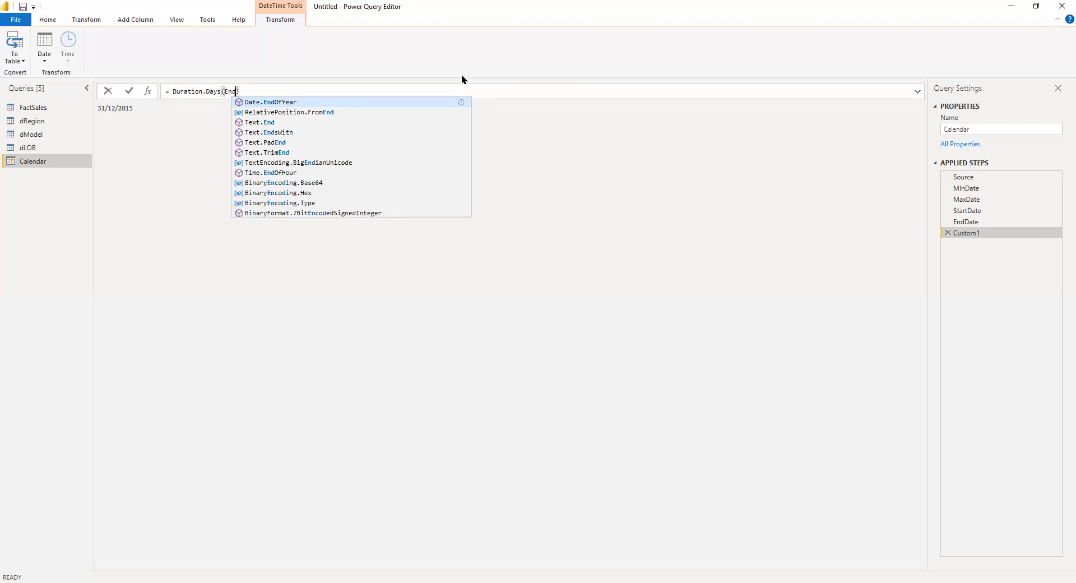
text(Date-Start)
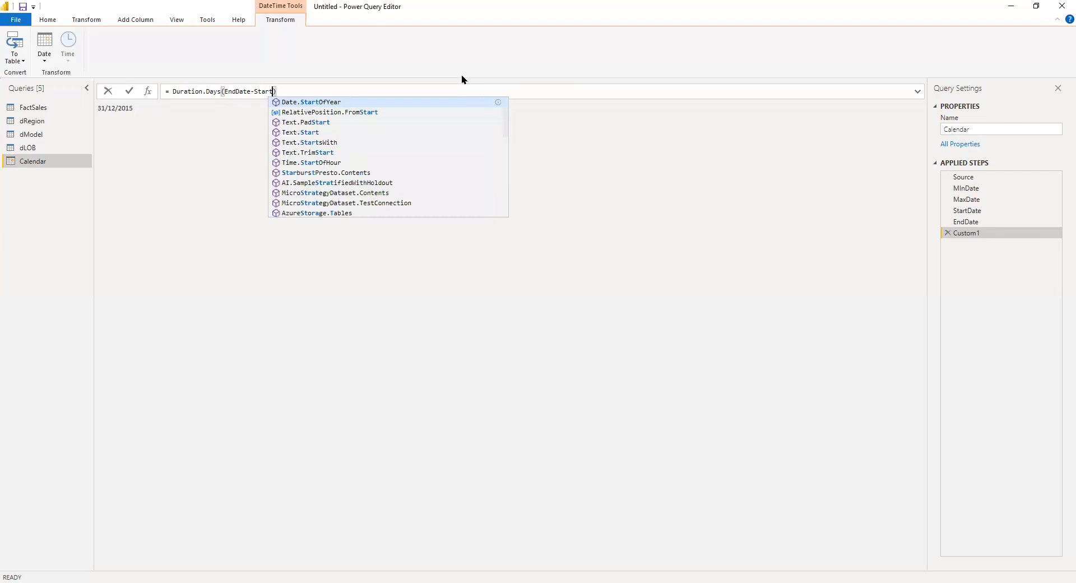
text(Date)
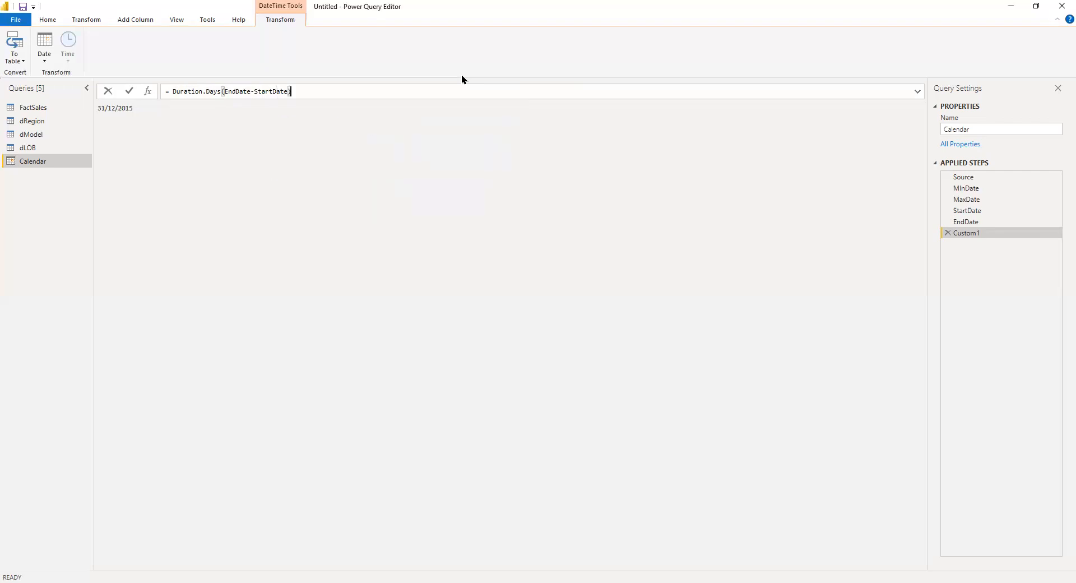
text(+1)
Step: Rename the Duration.Days step as Length
right_click(978, 234)
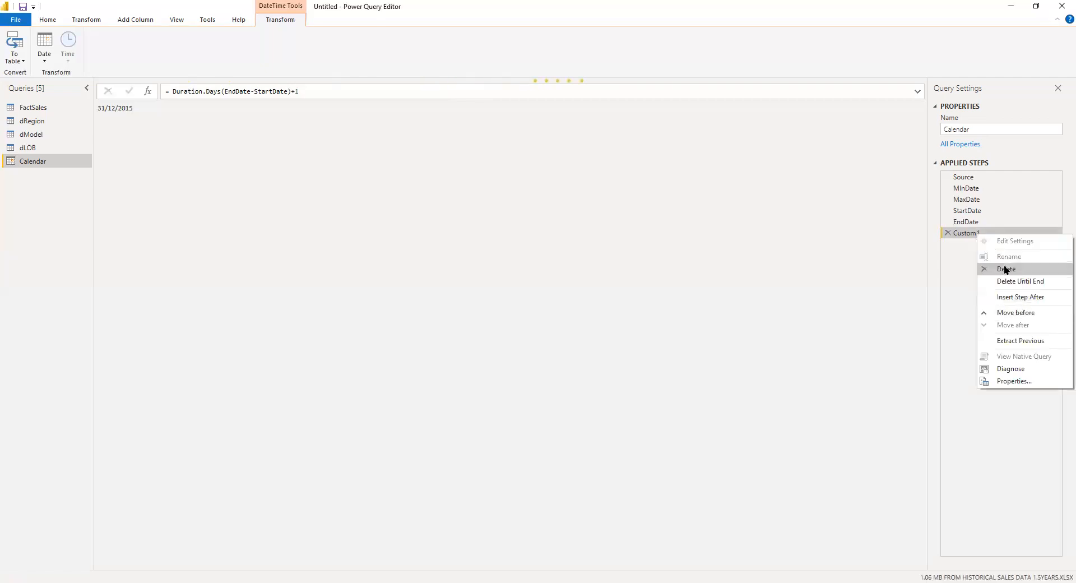
click(908, 253)
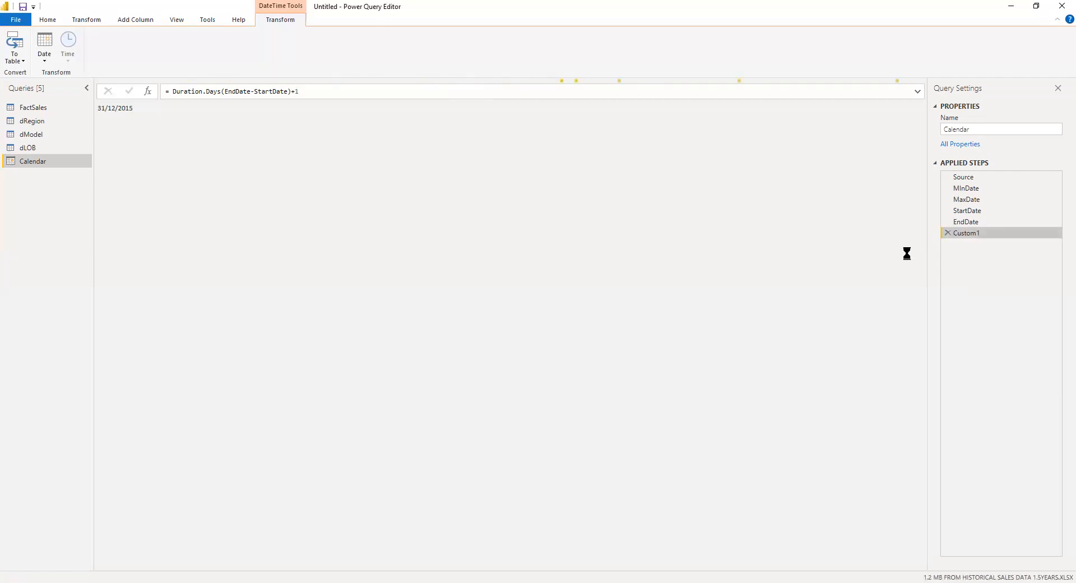
right_click(1001, 237)
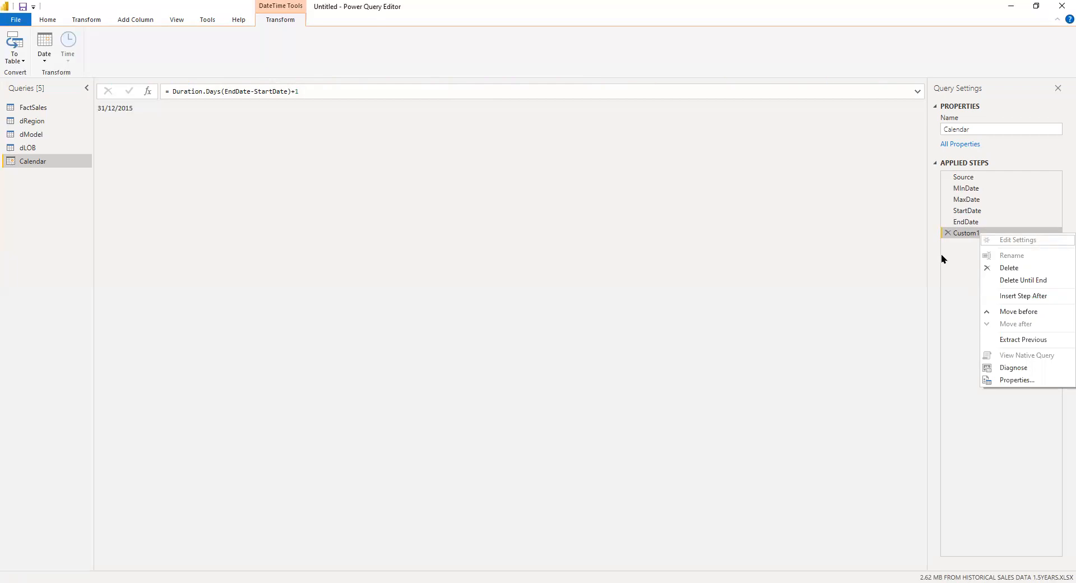
click(822, 256)
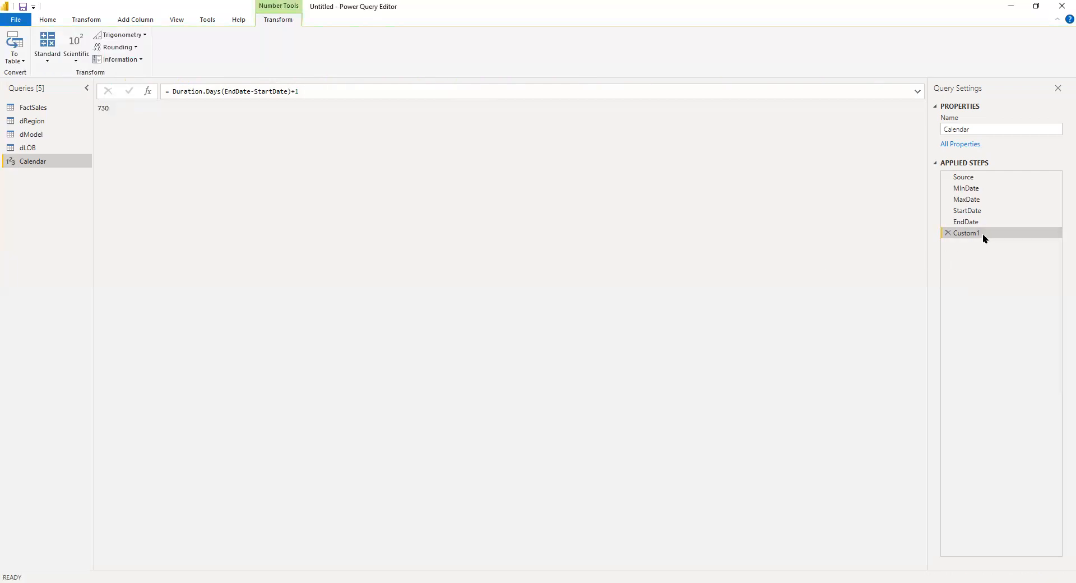
right_click(983, 231)
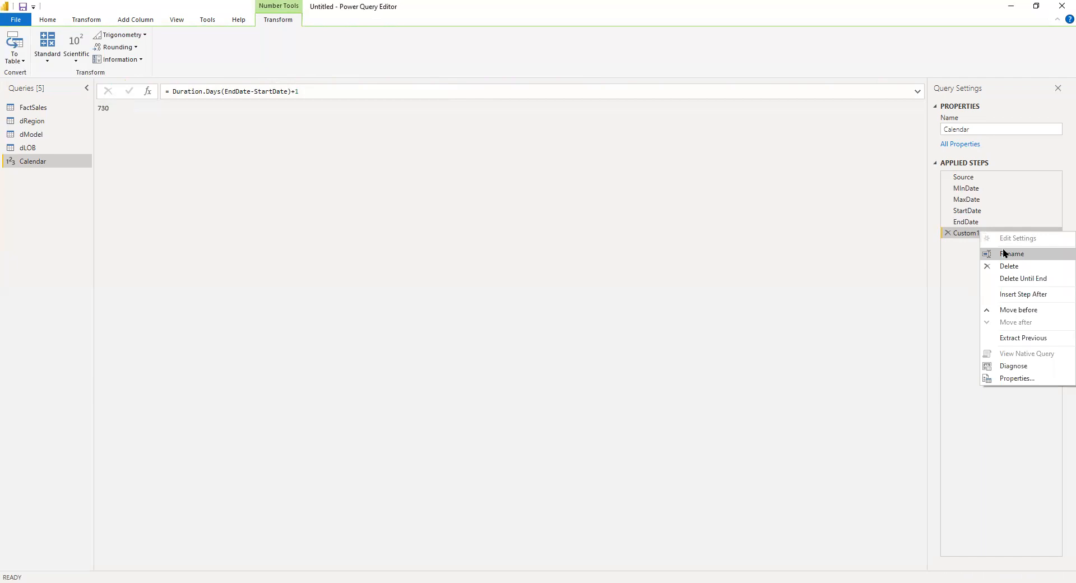
click(1003, 253)
text(Length)
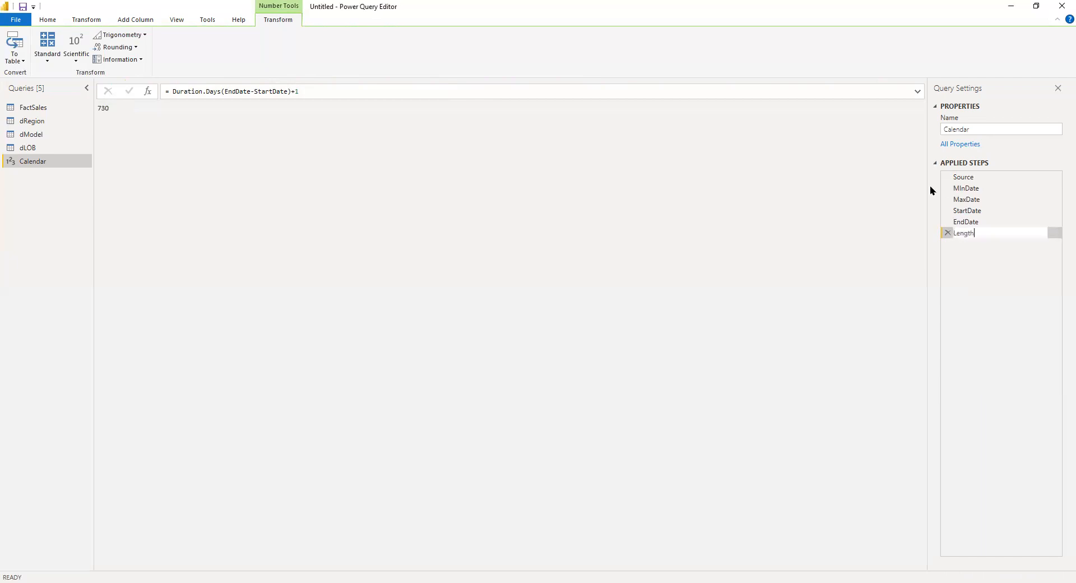
key(Return)
Step: Insert a step after Length and replace its formula with the one-day duration 1.00:00:00
right_click(986, 232)
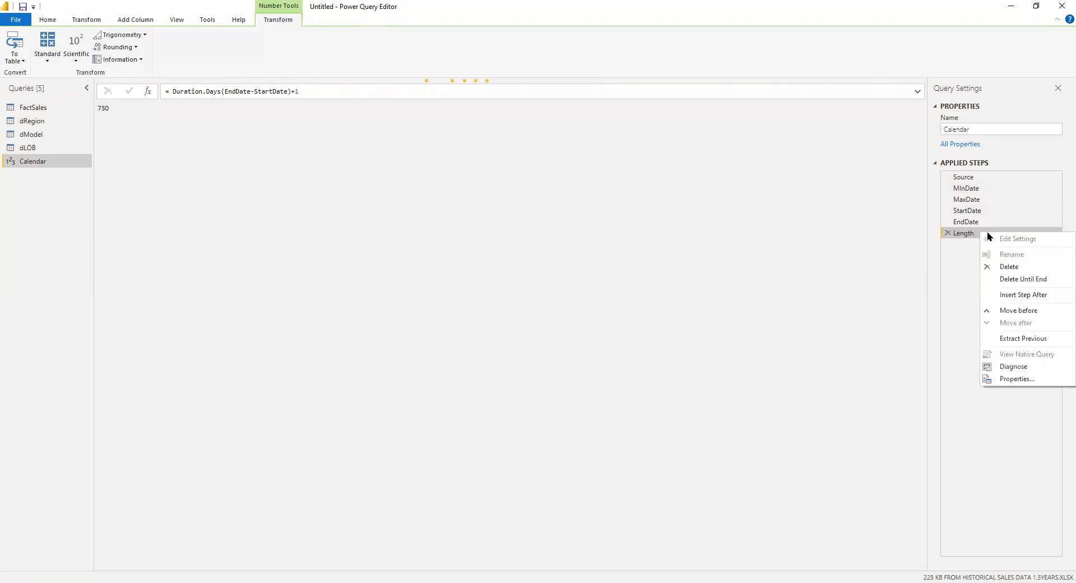
click(1036, 295)
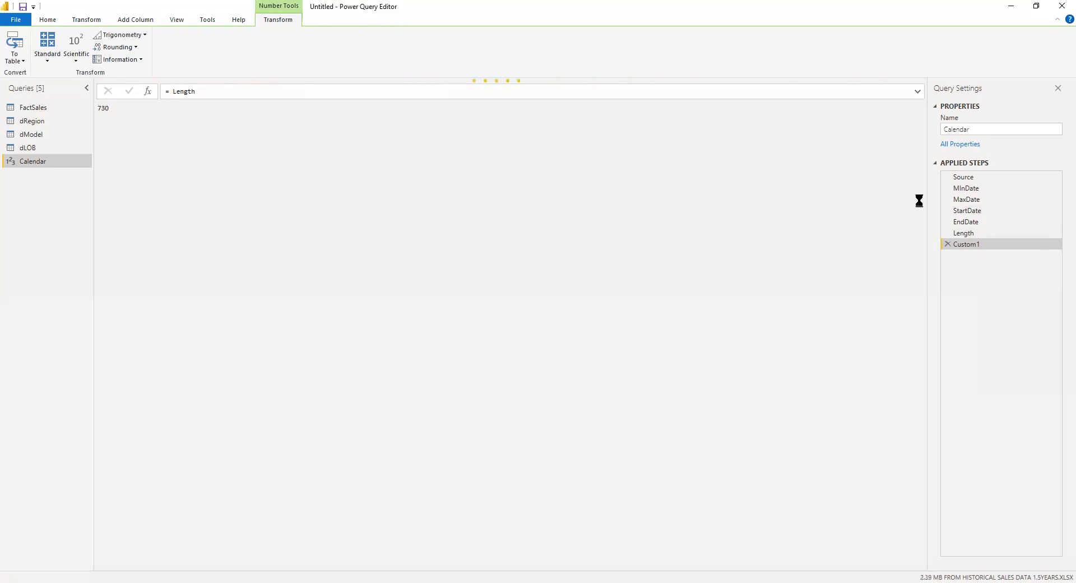
right_click(1013, 245)
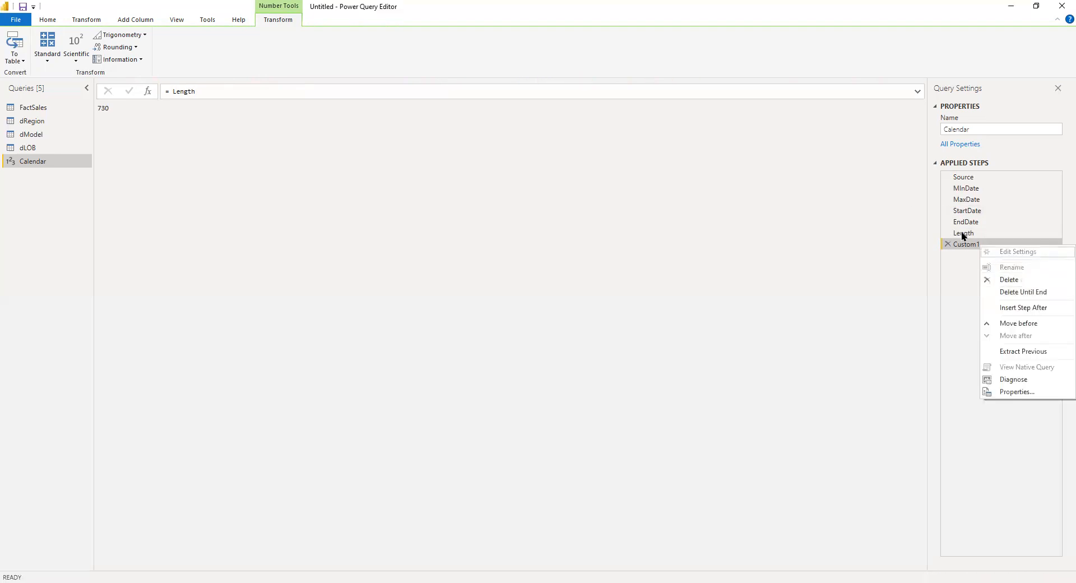
click(203, 74)
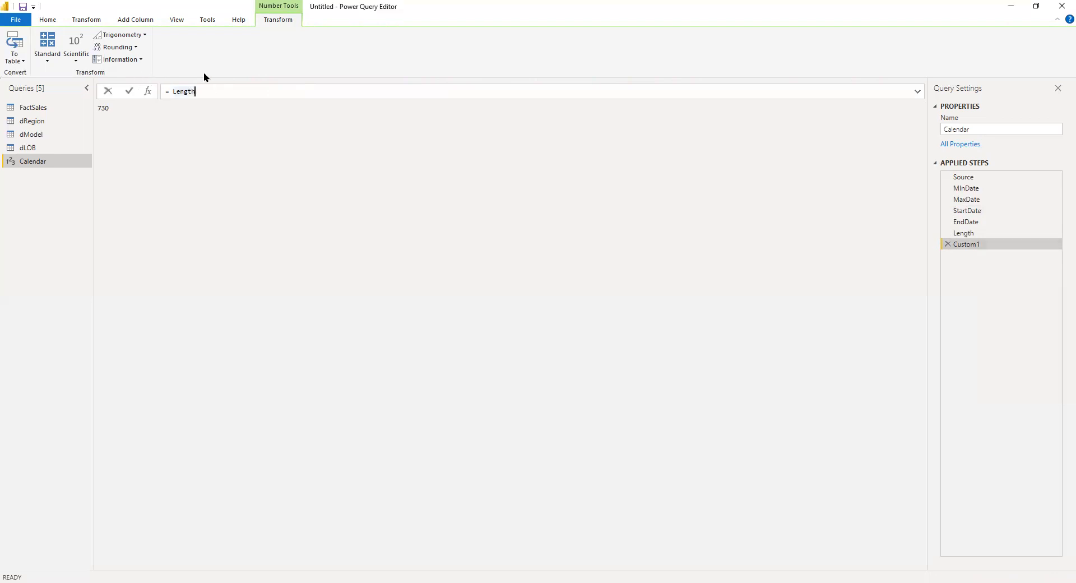
key(BackSpace)
key(BackSpace)
key(BackSpace)
key(BackSpace)
text(1)
key(Return)
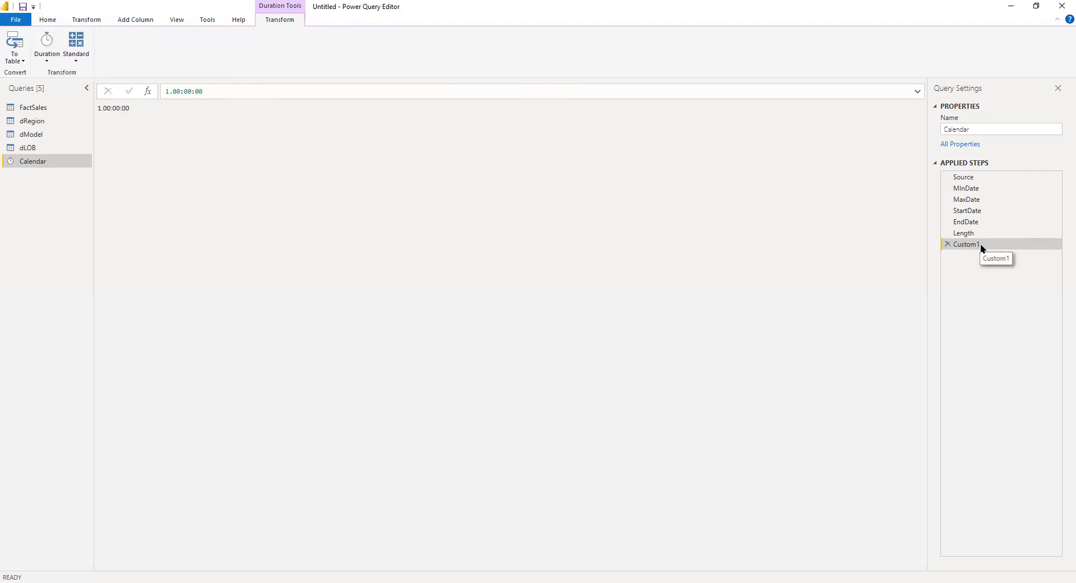
Step: Rename the one-day duration step as Interval
right_click(980, 244)
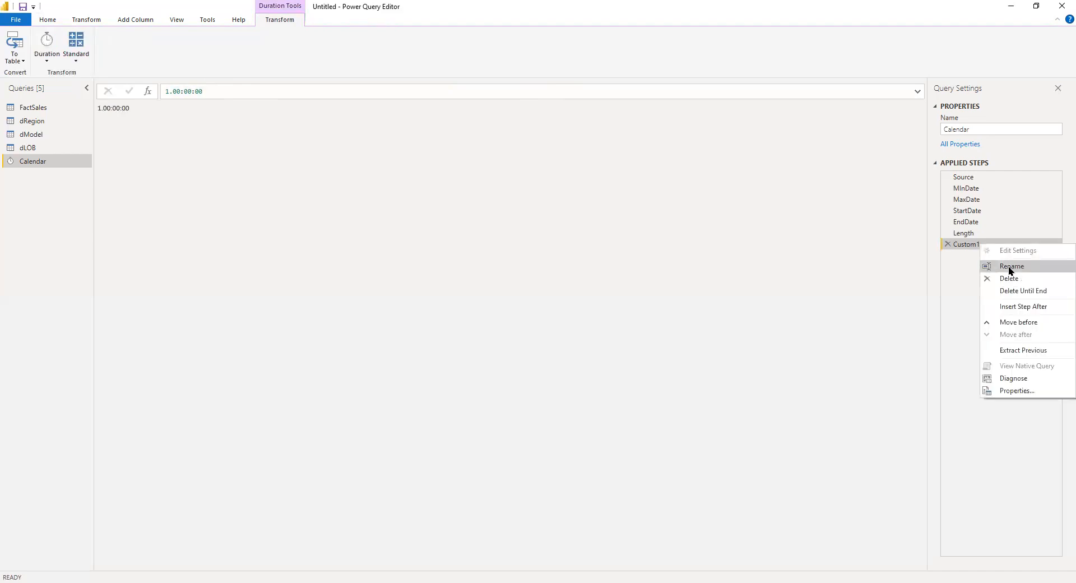
click(1009, 267)
text(Interv)
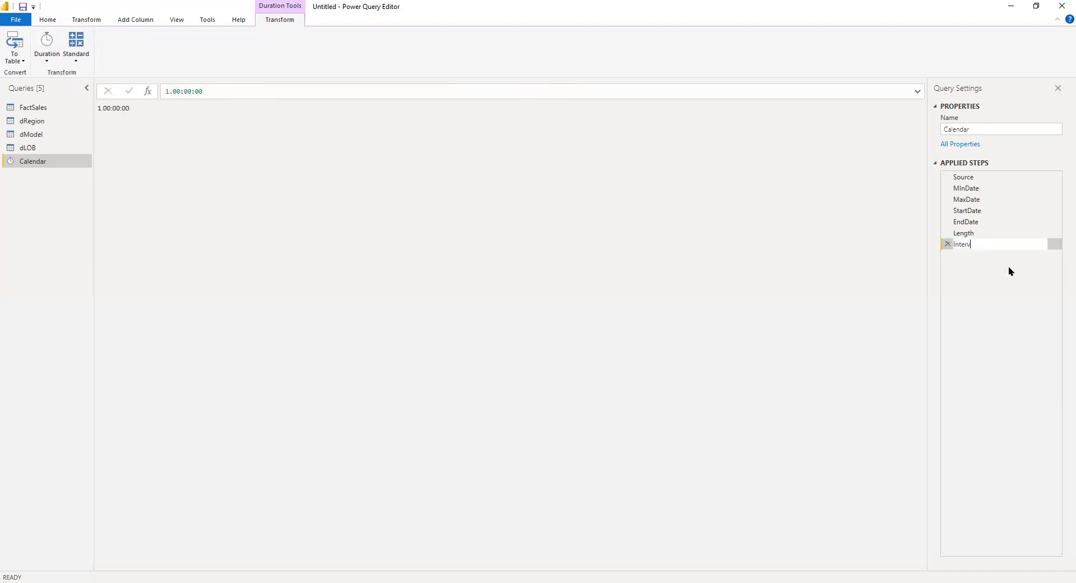
text(al)
key(Return)
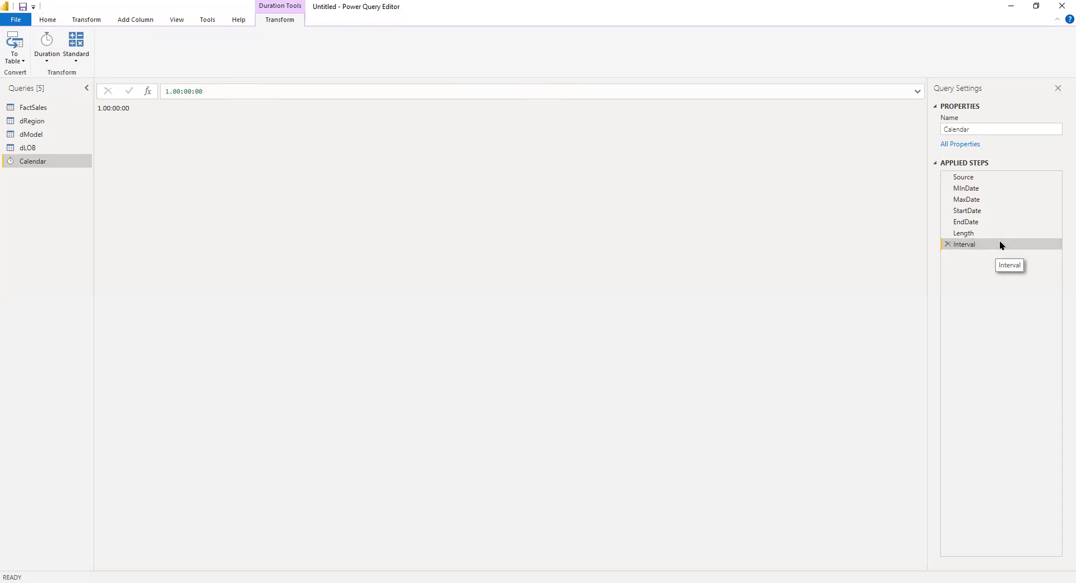
Step: Insert a step after Interval and replace its formula's reference with the function prefix List
right_click(999, 241)
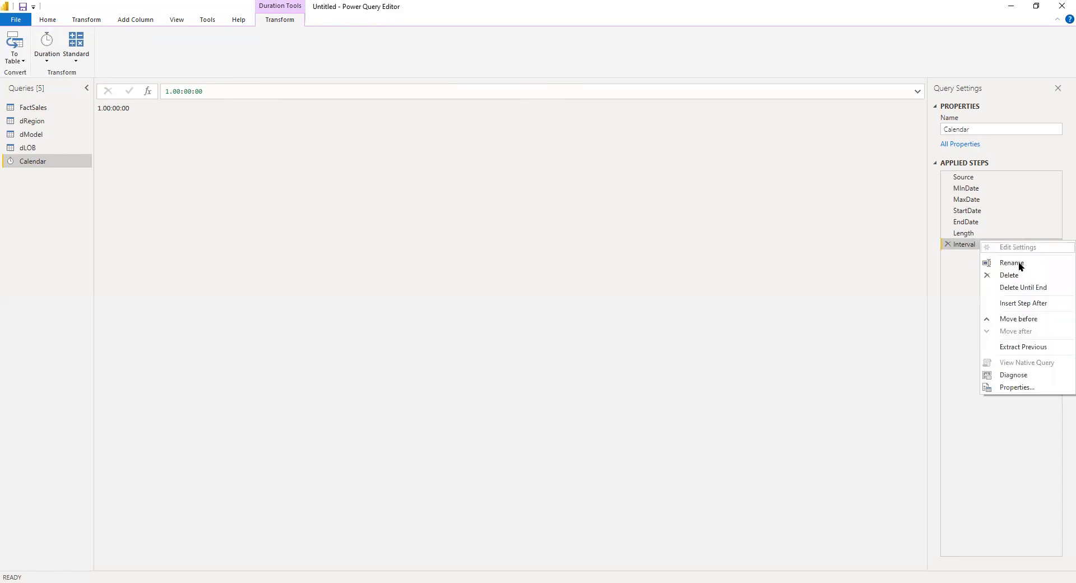
click(1033, 304)
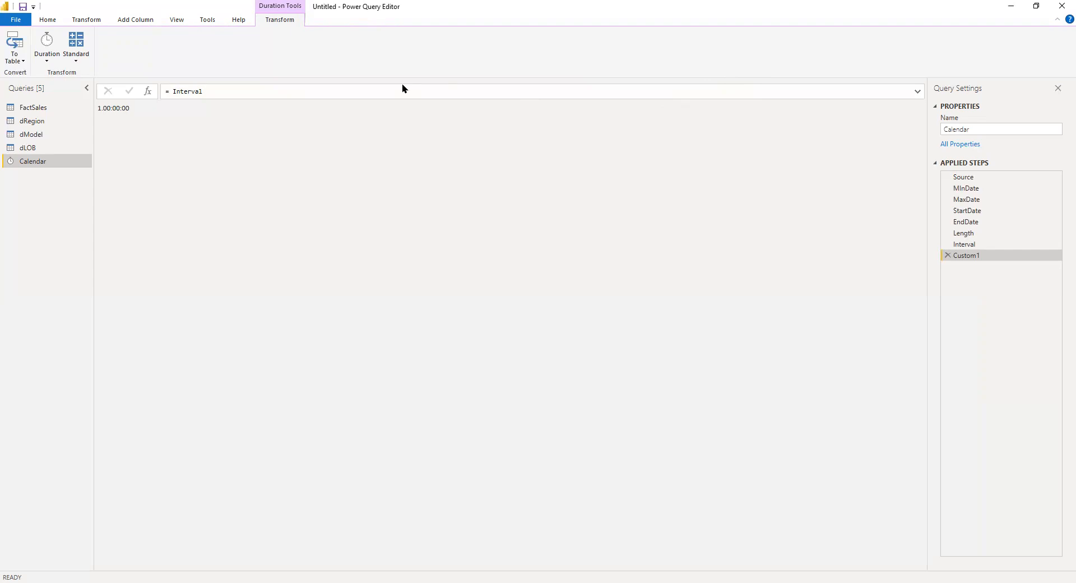
click(409, 96)
double_click(409, 97)
key(BackSpace)
text(List/.Days)
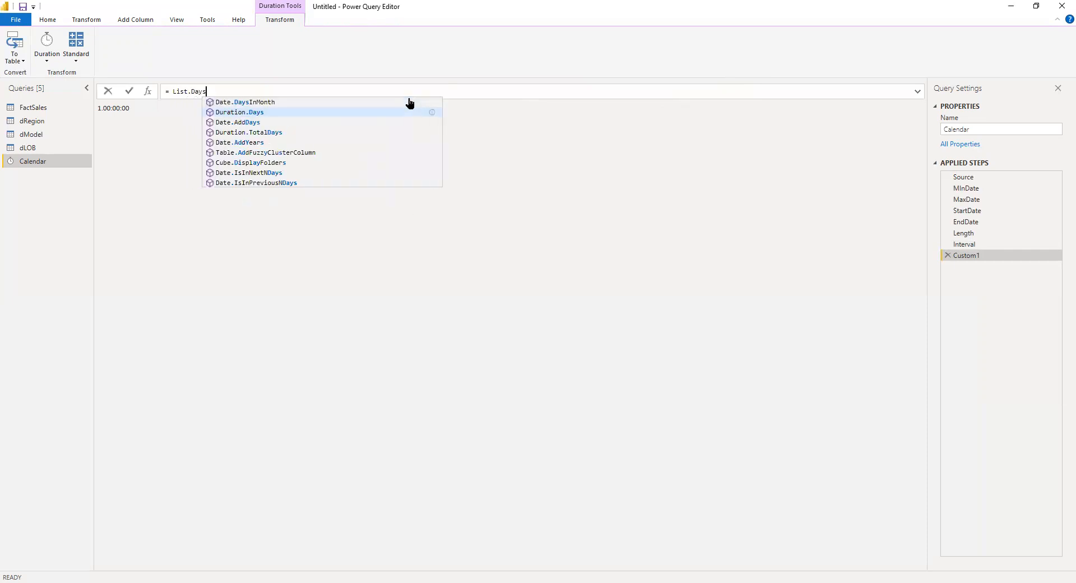
key(BackSpace)
key(BackSpace)
key(BackSpace)
key(BackSpace)
key(BackSpace)
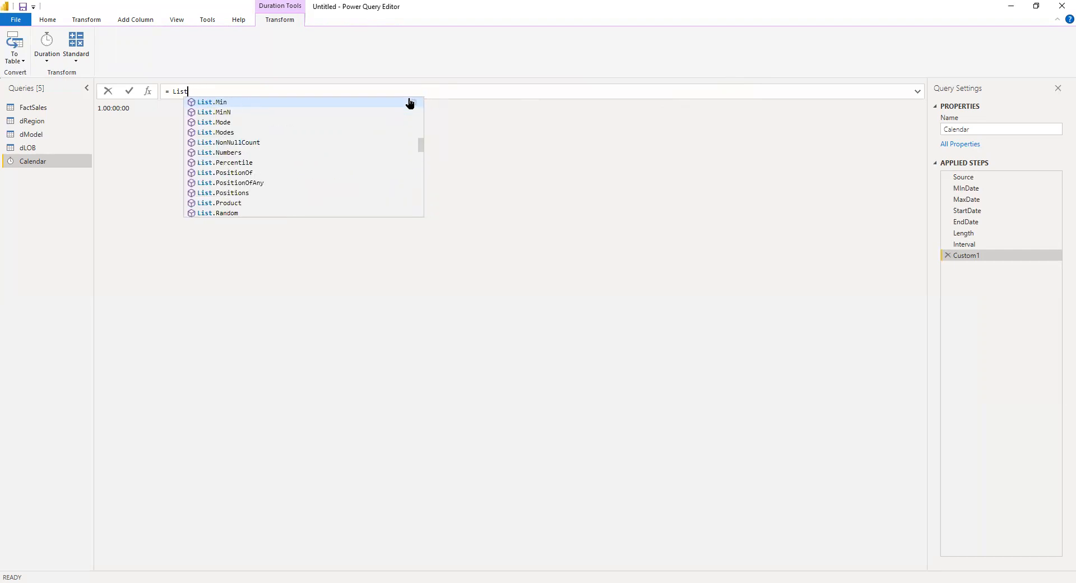
text(.Dates)
key(Tab)
text(()
key(Delete)
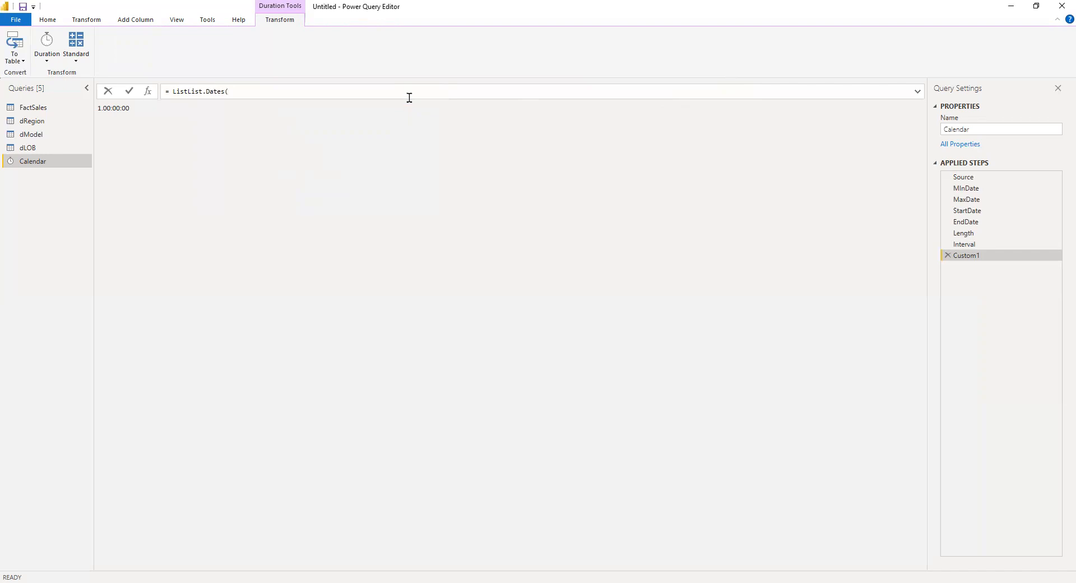
text(()
key(BackSpace)
key(BackSpace)
key(BackSpace)
key(BackSpace)
key(BackSpace)
key(BackSpace)
key(BackSpace)
key(BackSpace)
key(BackSpace)
key(BackSpace)
key(BackSpace)
Step: Complete the step's formula as List.Dates(StartDate, Length, Interval) and apply it
text(.Date)
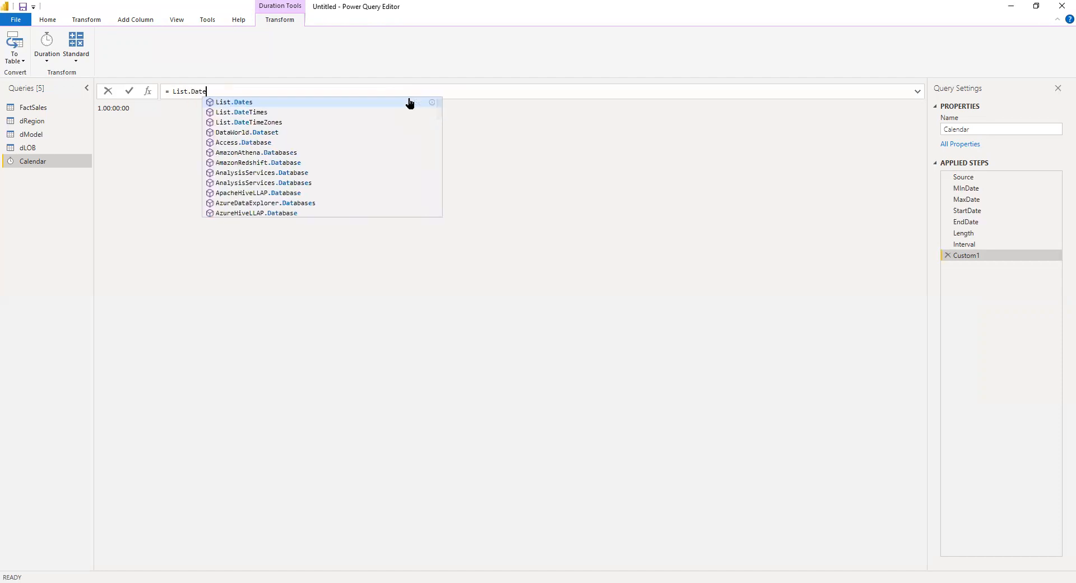
click(409, 102)
text(()
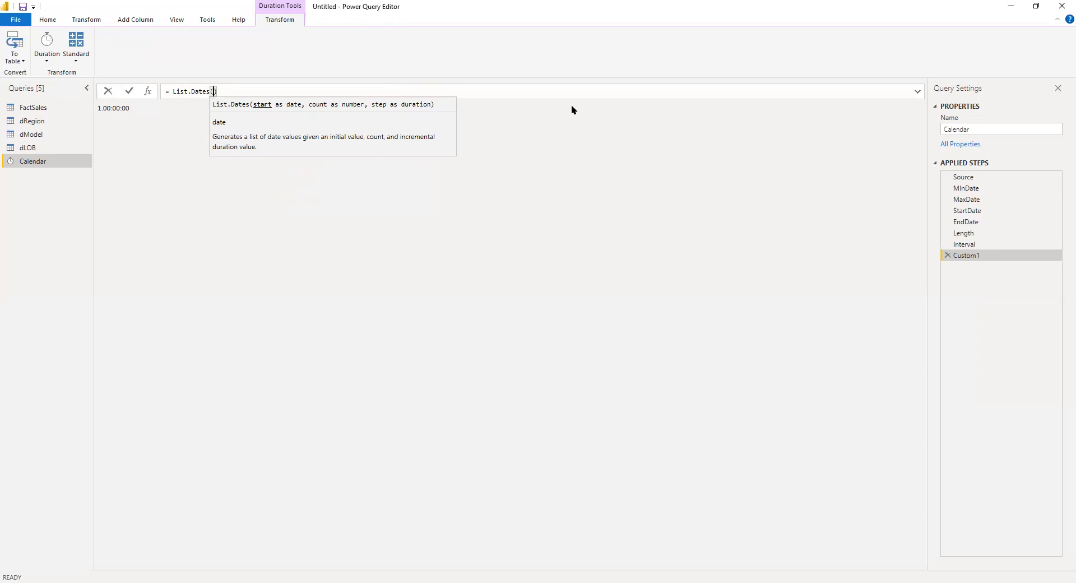
text(Start)
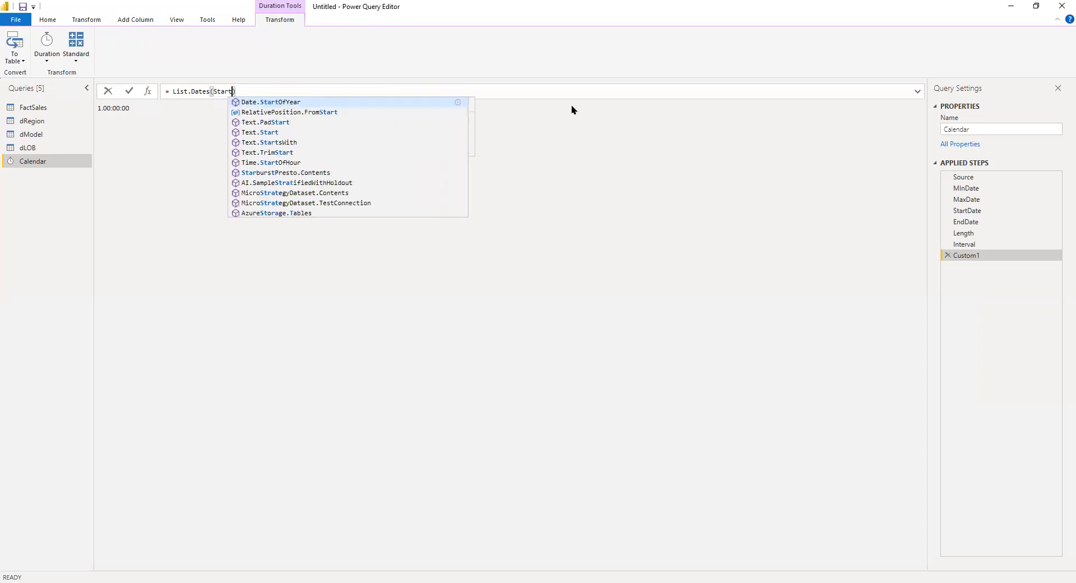
text(Date, )
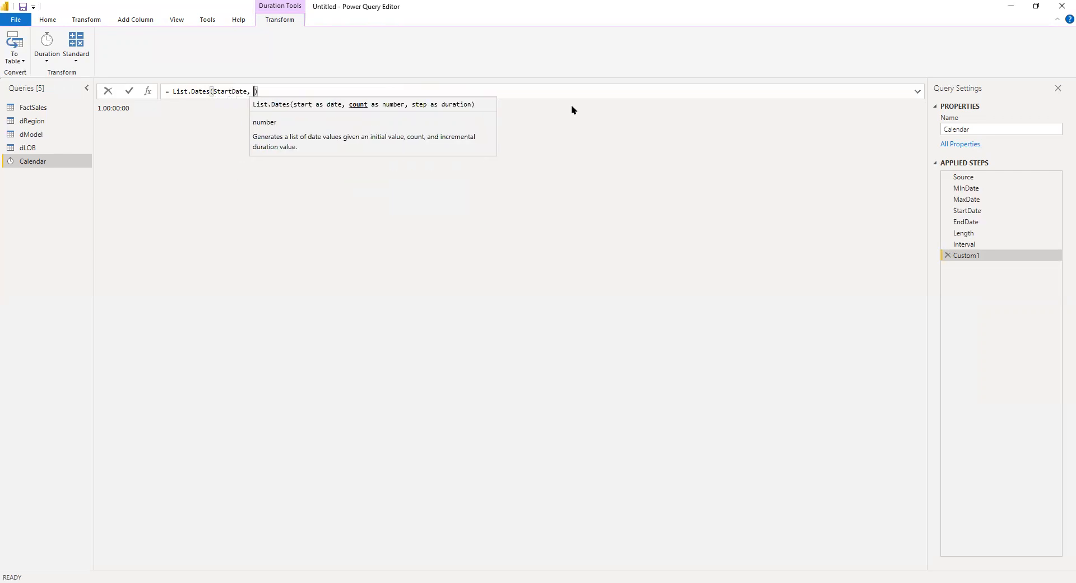
text(Length)
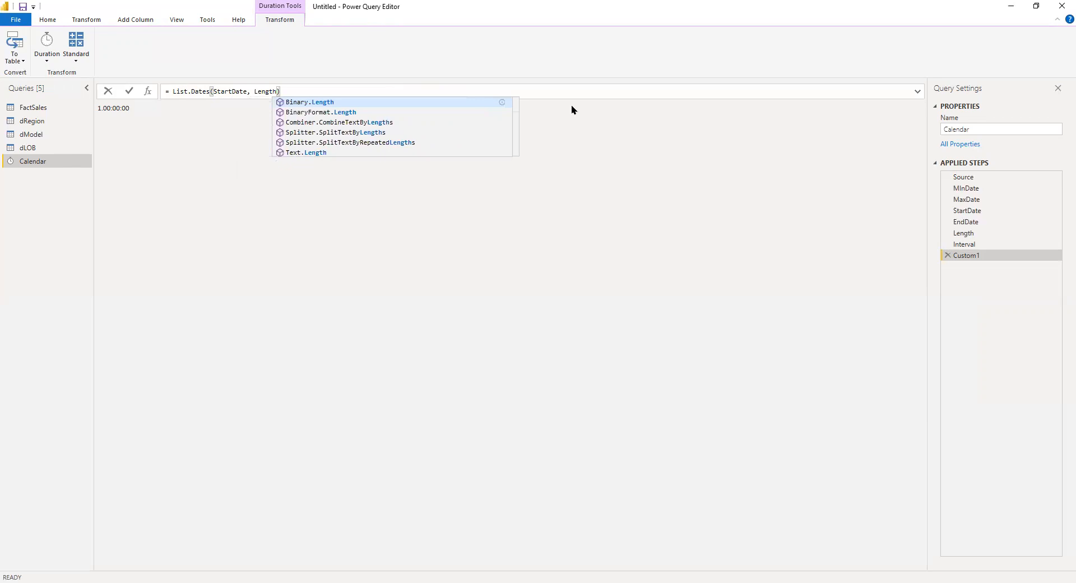
text(, I)
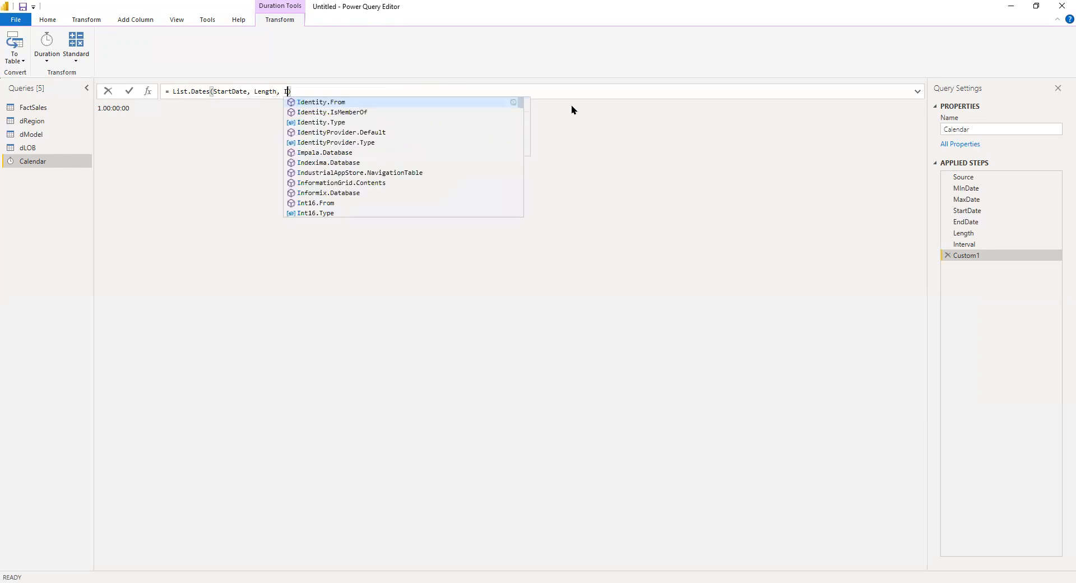
text(nterval)
key(Return)
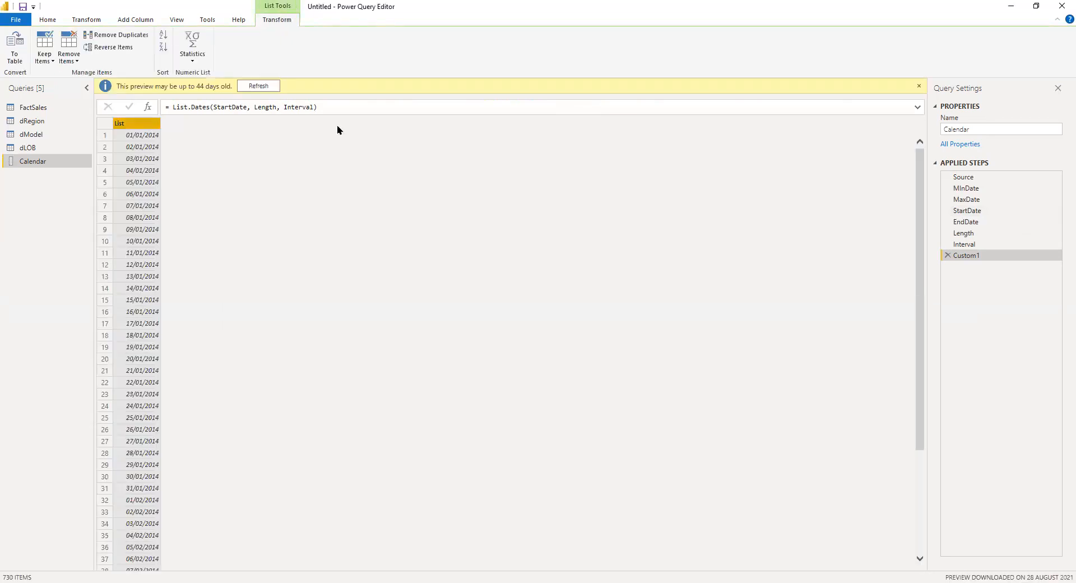
Step: Dismiss the preview age notice and convert the date list to a table with no delimiter and extra columns shown as errors
click(919, 84)
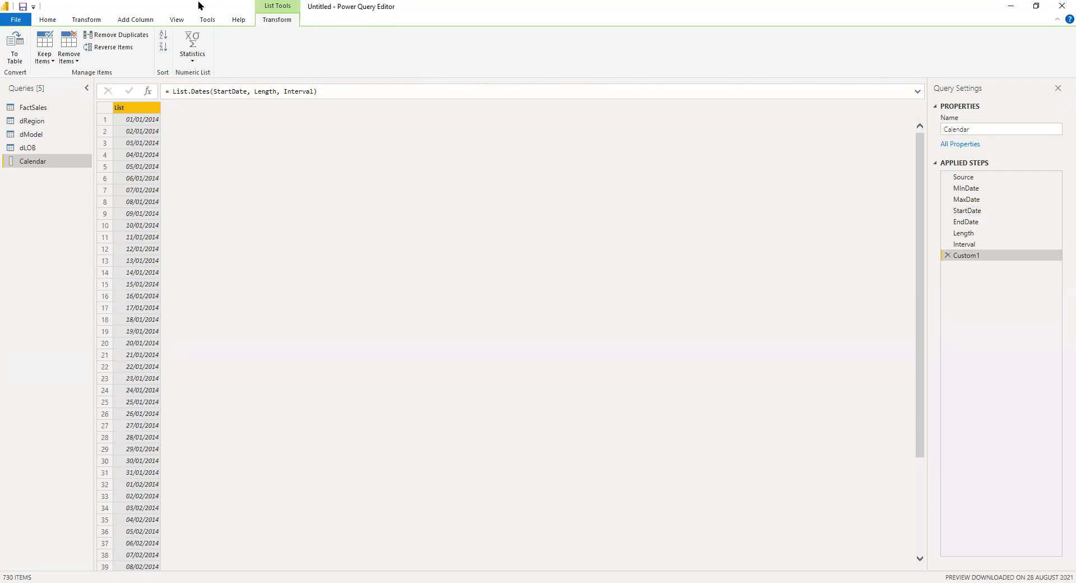
click(17, 54)
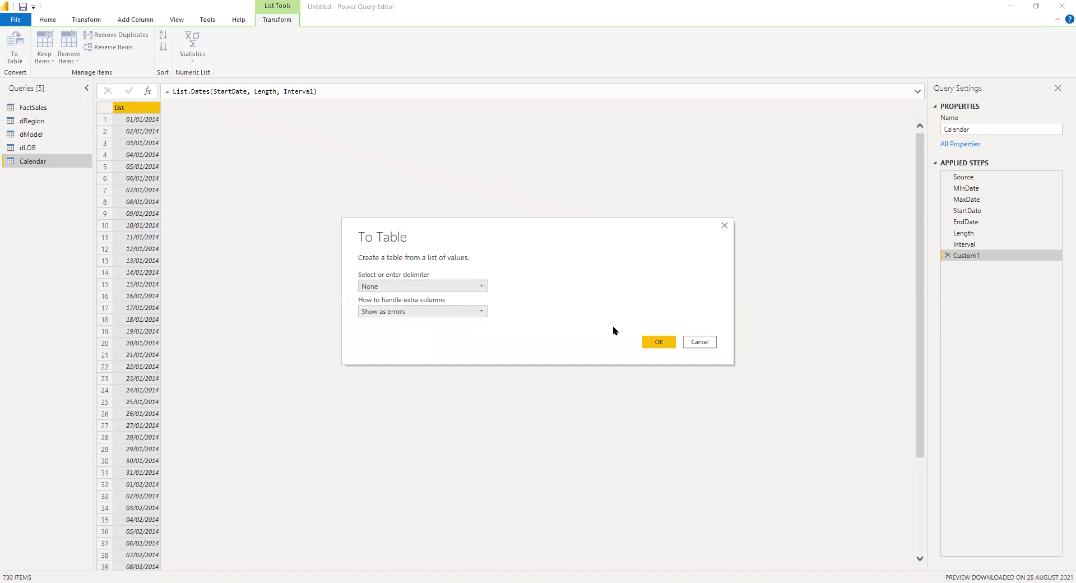
click(660, 340)
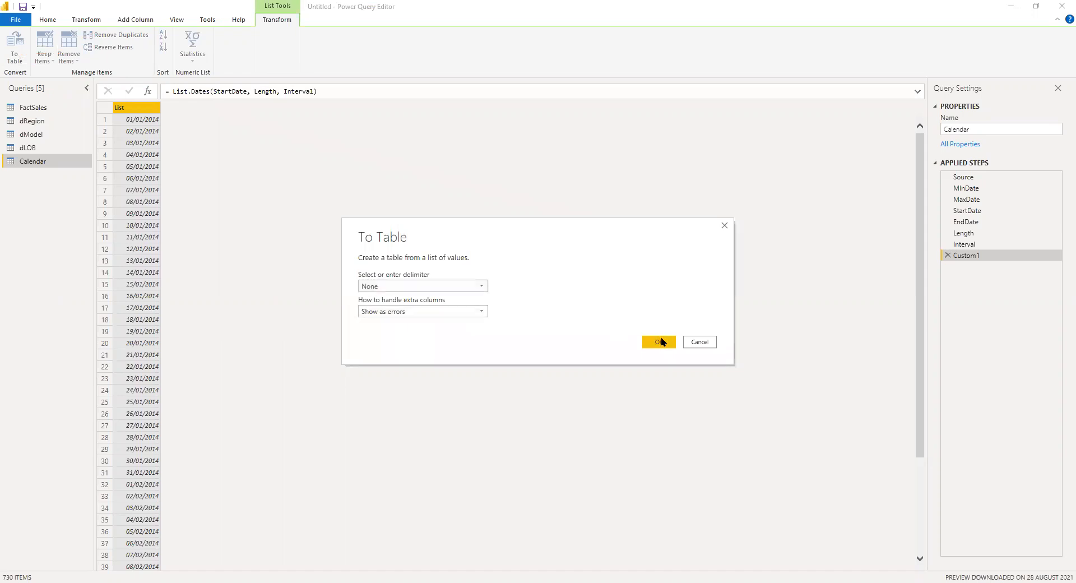
Step: Rename the converted table's column as Date and set its data type to Date
double_click(144, 108)
text(Date)
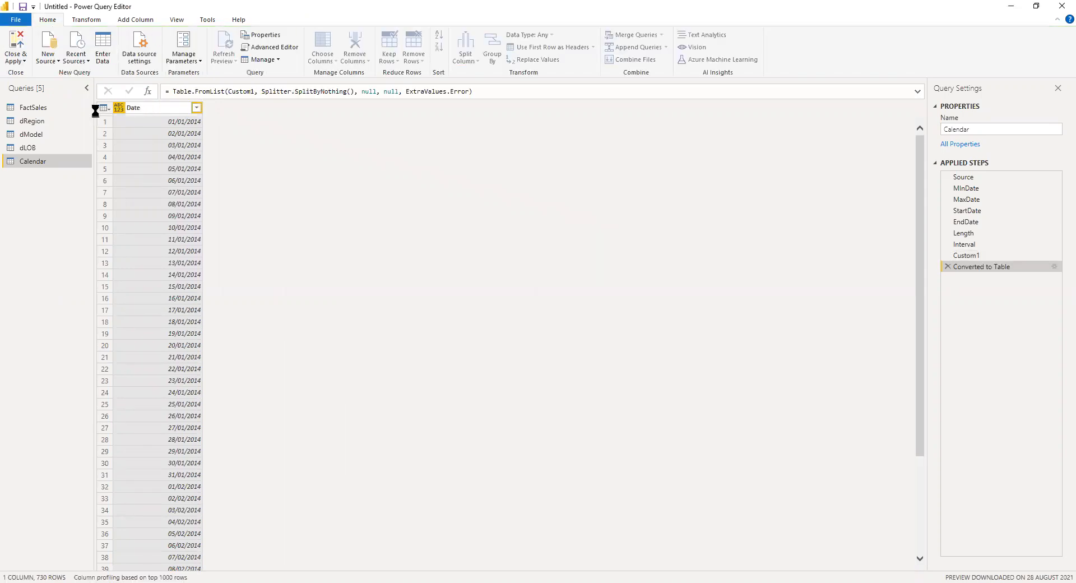
click(123, 110)
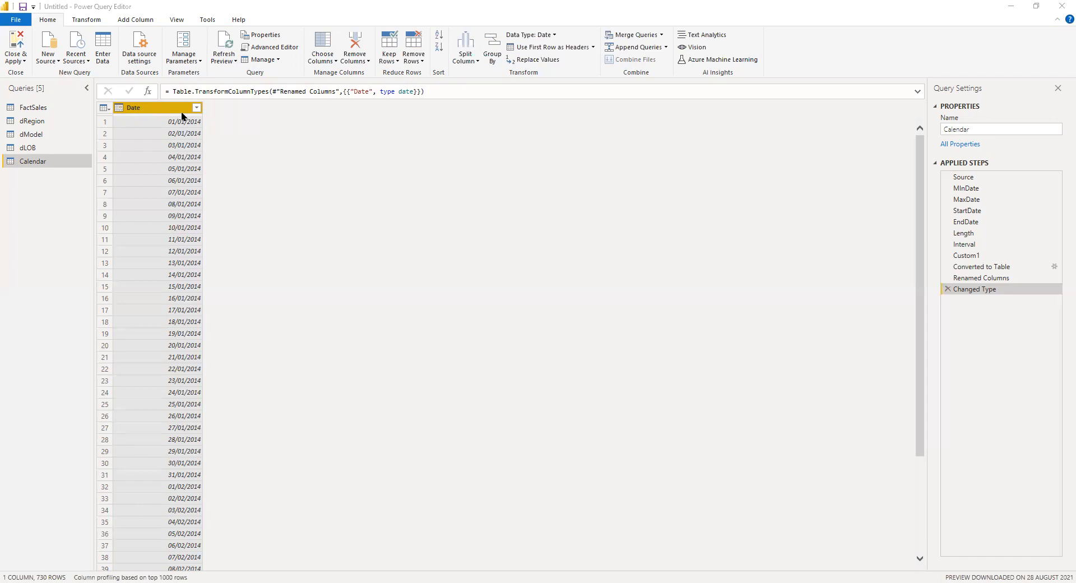
Step: Add a Year column extracted from the Date column
click(139, 19)
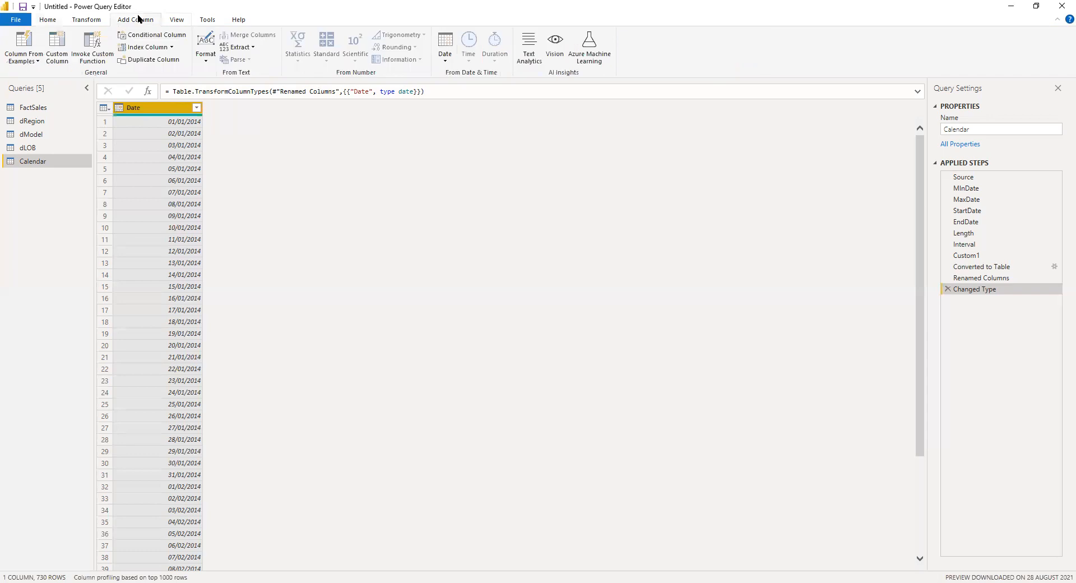
key(ctrl+2)
drag(102, 20, 109, 33)
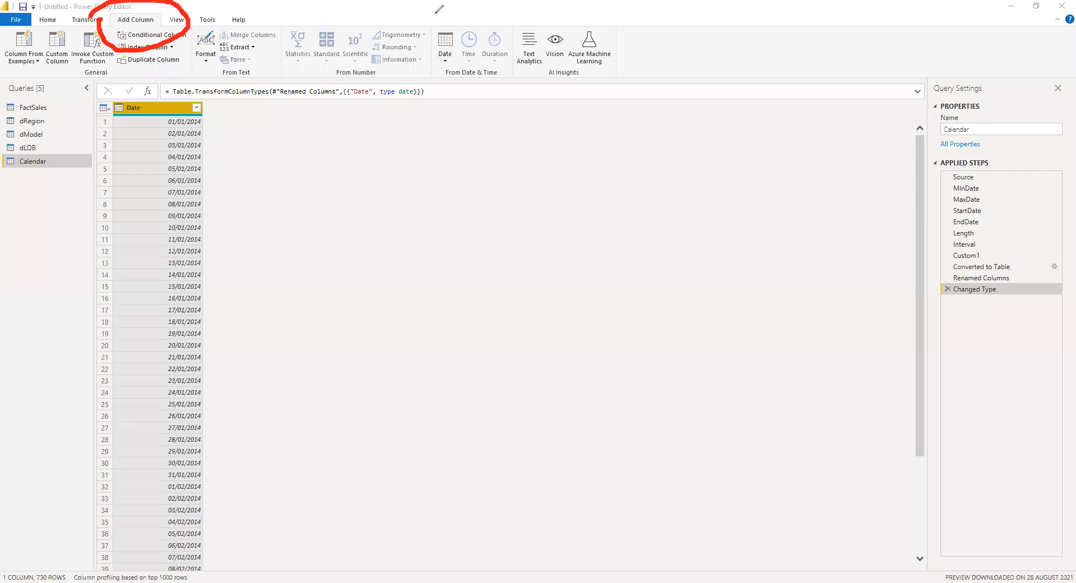
drag(468, 38, 470, 67)
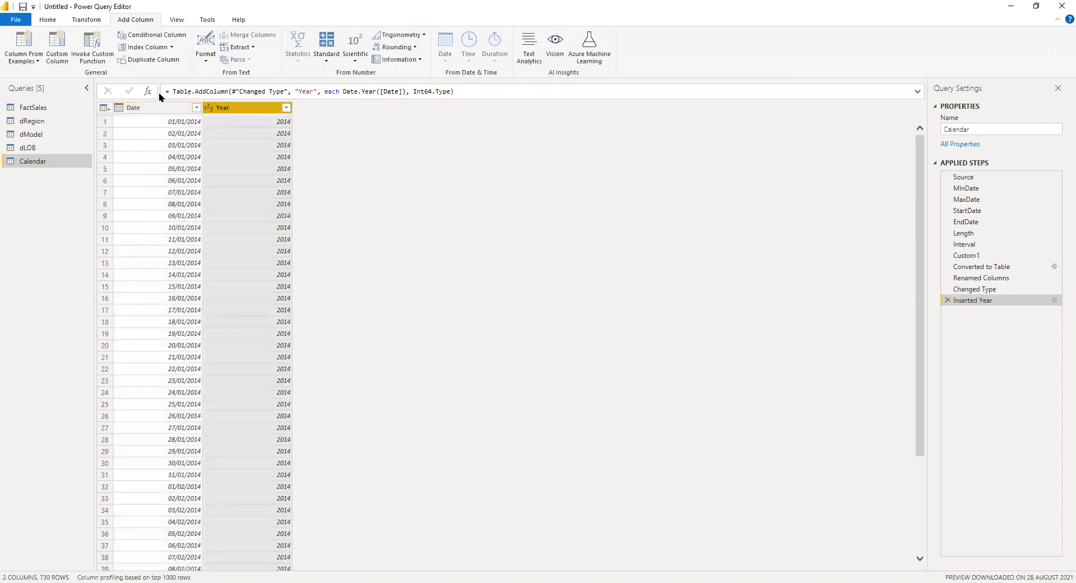
Step: Add Month Name and Month columns extracted from the Date column
click(171, 109)
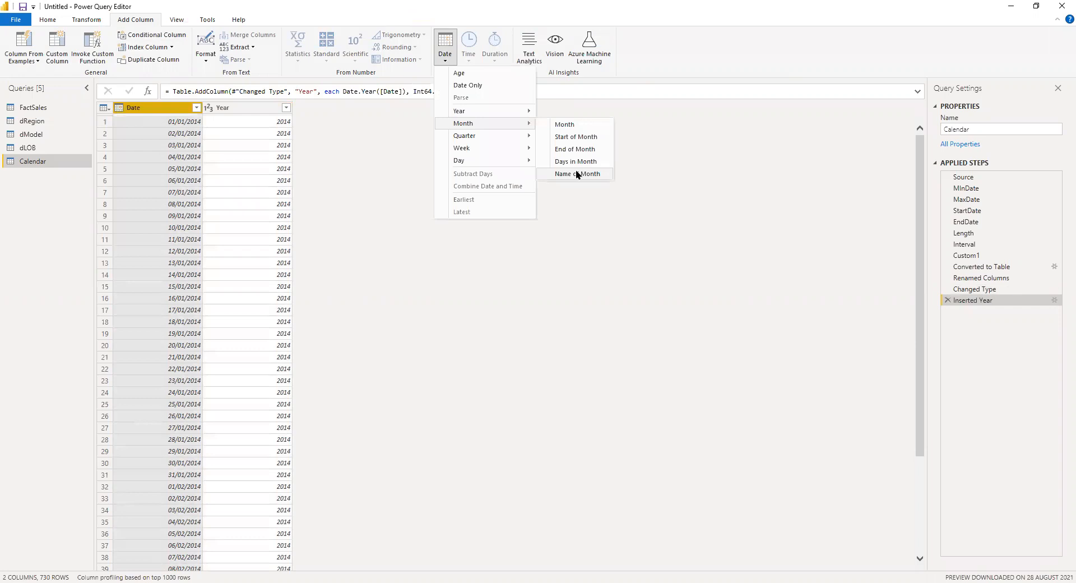
click(575, 172)
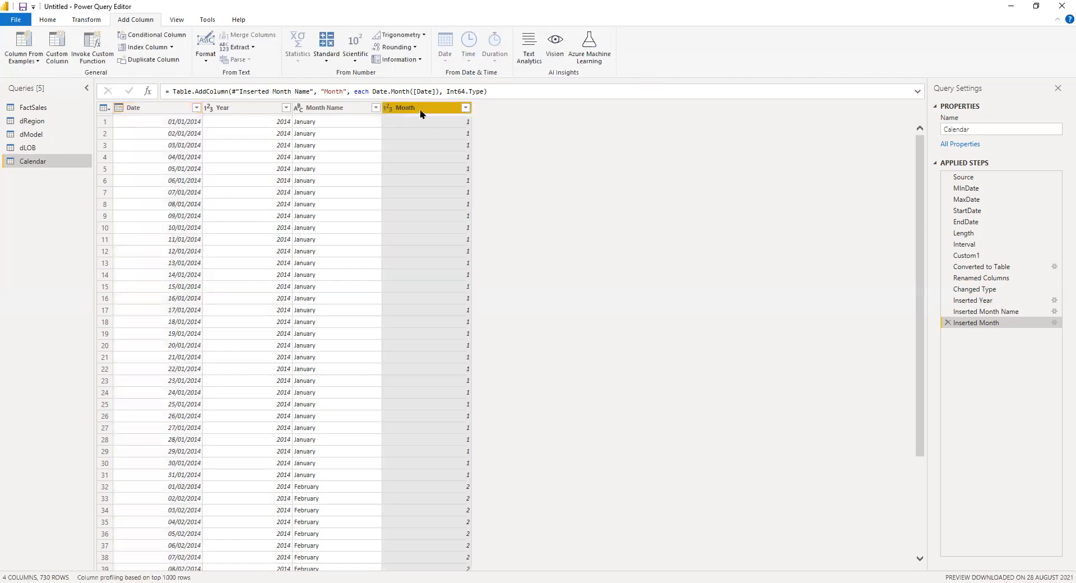
Step: Rename the Month column as MonthNumber and add a Quarter column extracted from the Date column
double_click(455, 109)
click(455, 108)
text(Nu)
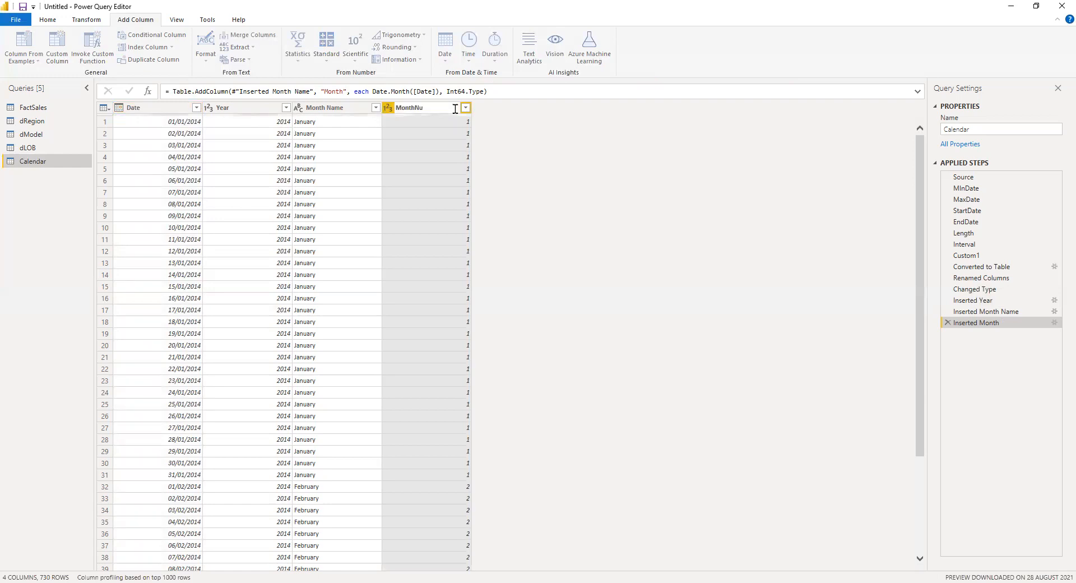
text(mber)
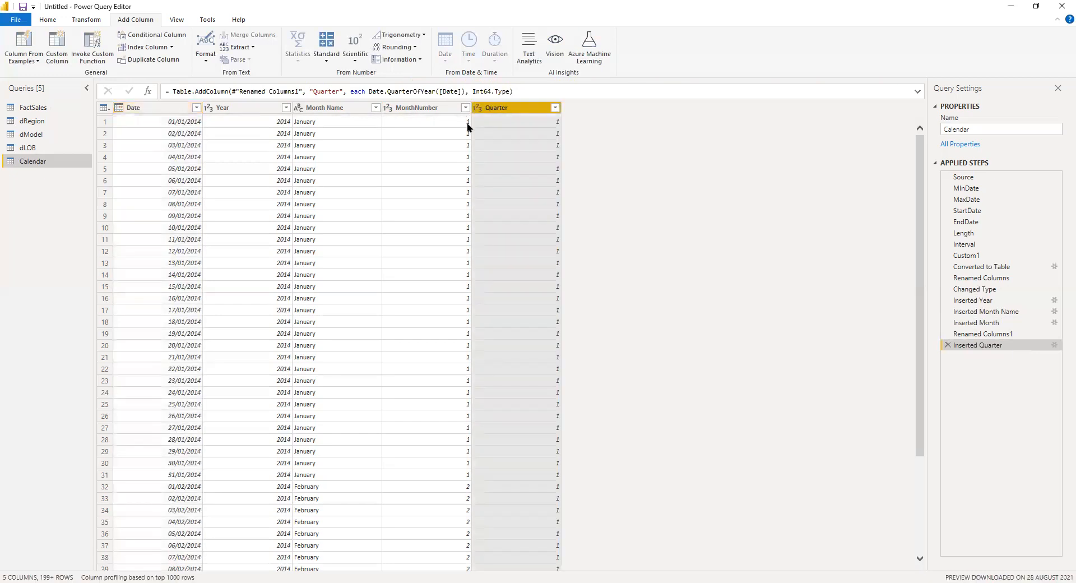
Step: Add a column from examples based on the Quarter column, using Q1 as the sample value for the first row
click(42, 62)
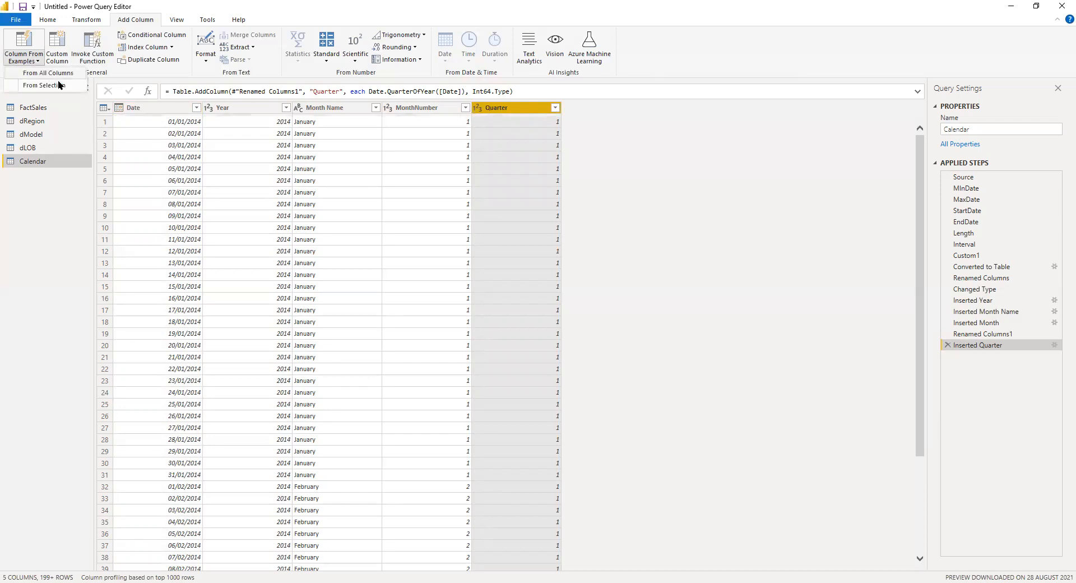
click(58, 83)
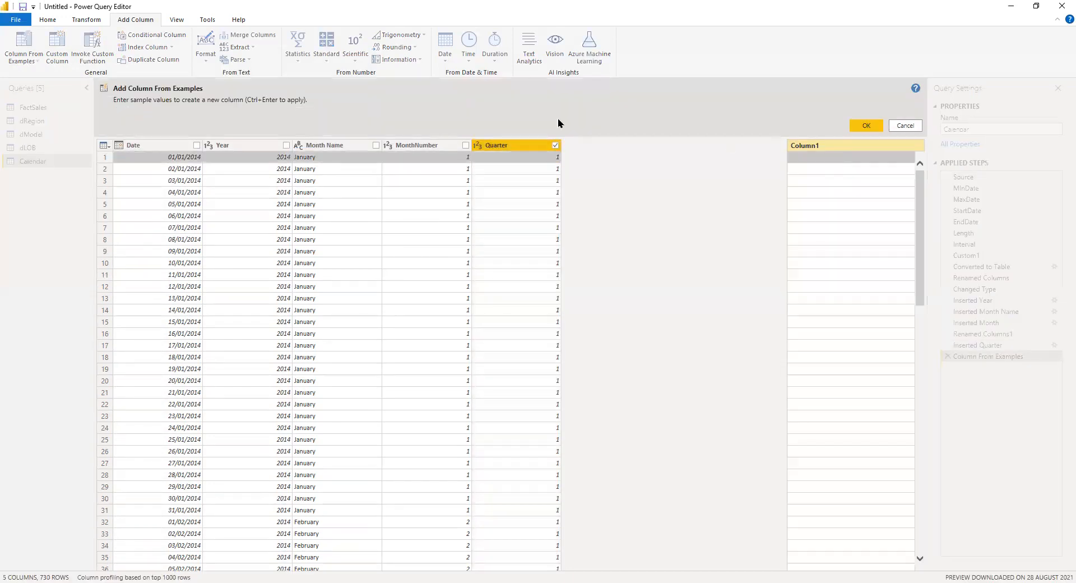
click(832, 155)
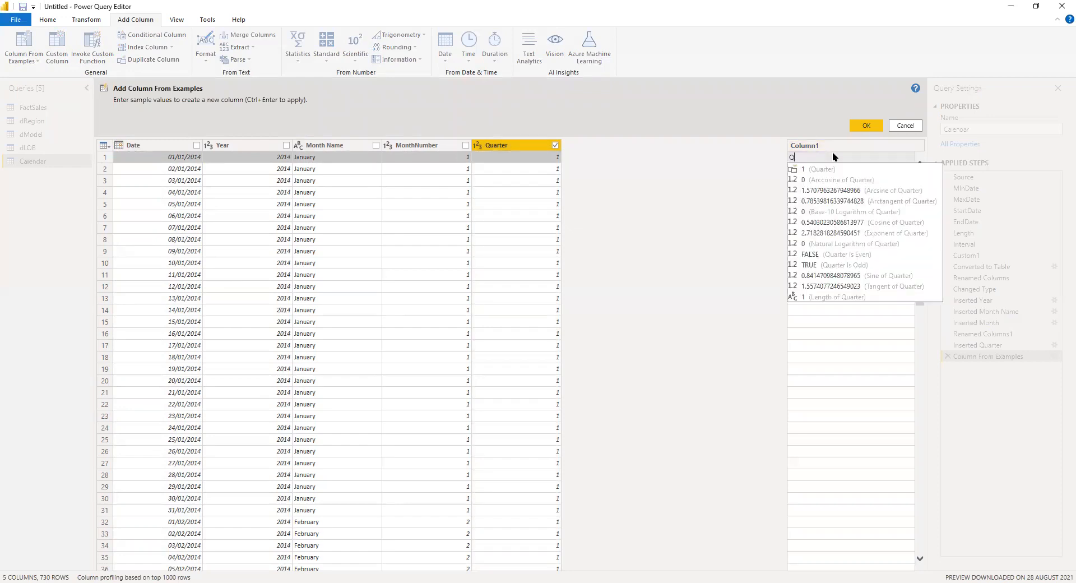
text(Q1)
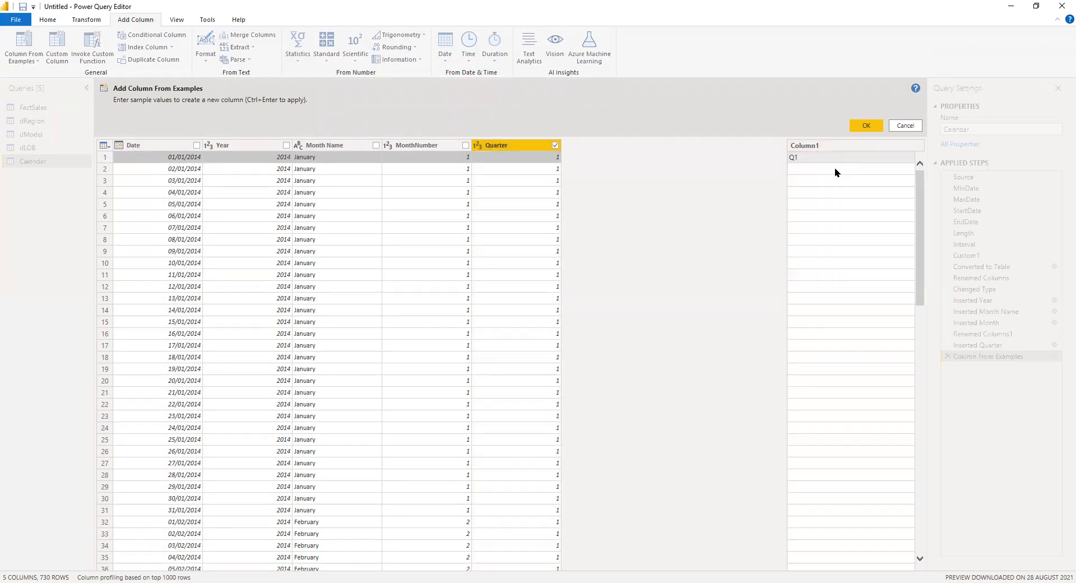
key(Return)
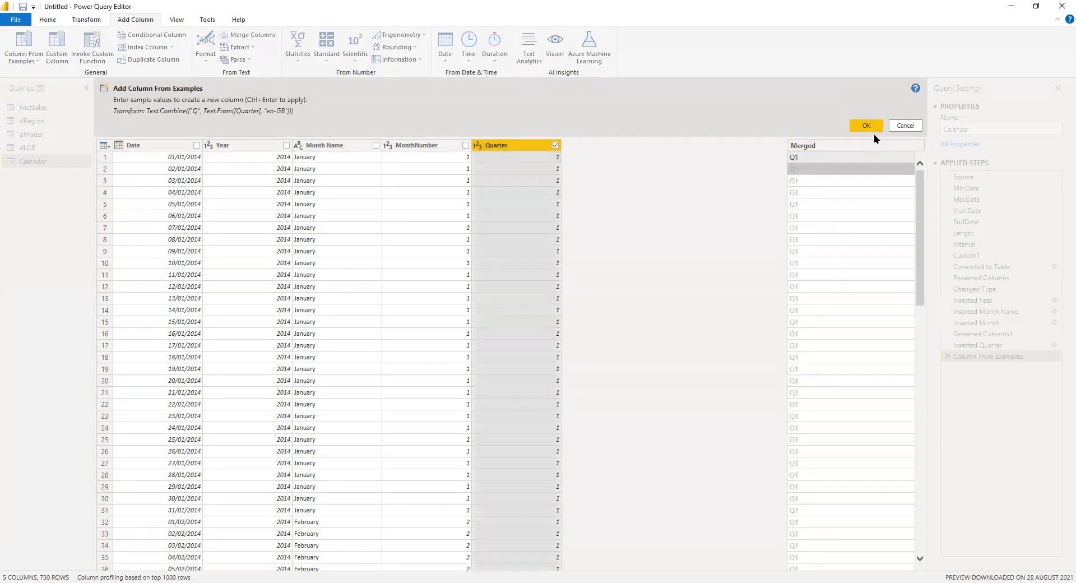
key(Down)
click(859, 143)
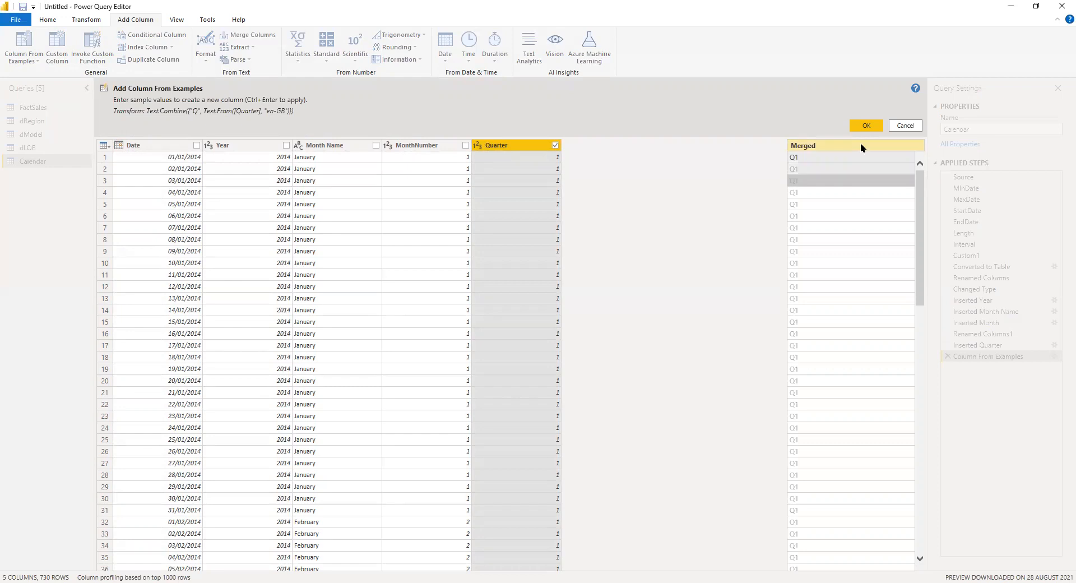
mouse_move(844, 191)
mouse_down()
mouse_move(844, 231)
mouse_move(852, 205)
mouse_up()
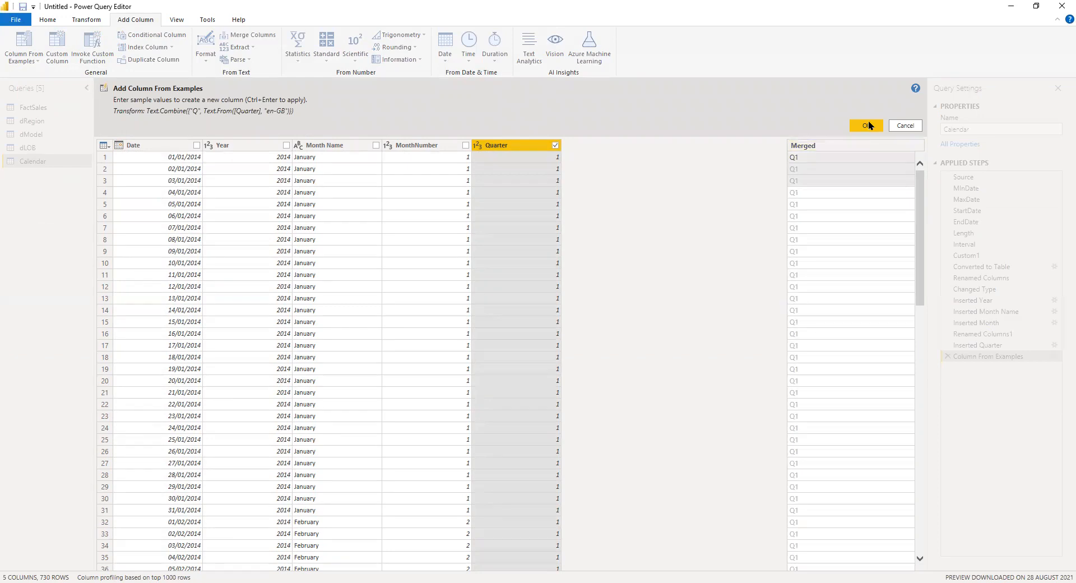
click(869, 120)
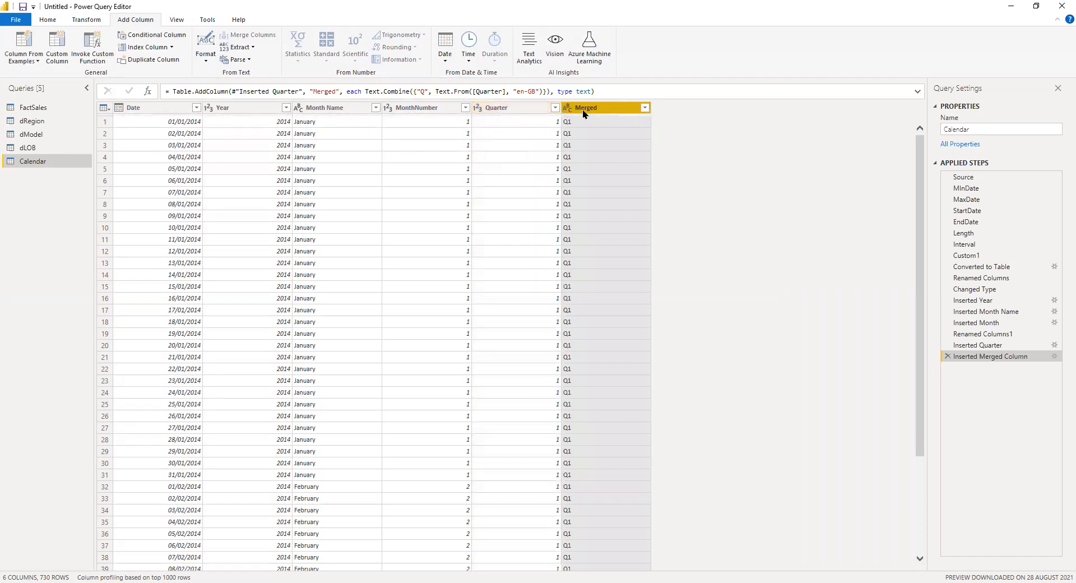
click(510, 115)
key(F2)
key(End)
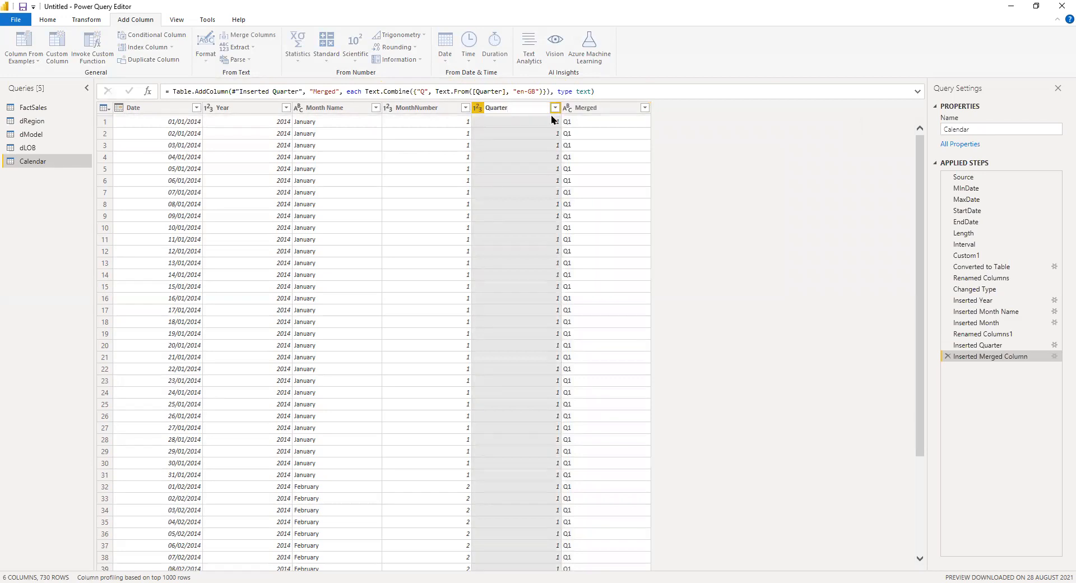
click(578, 107)
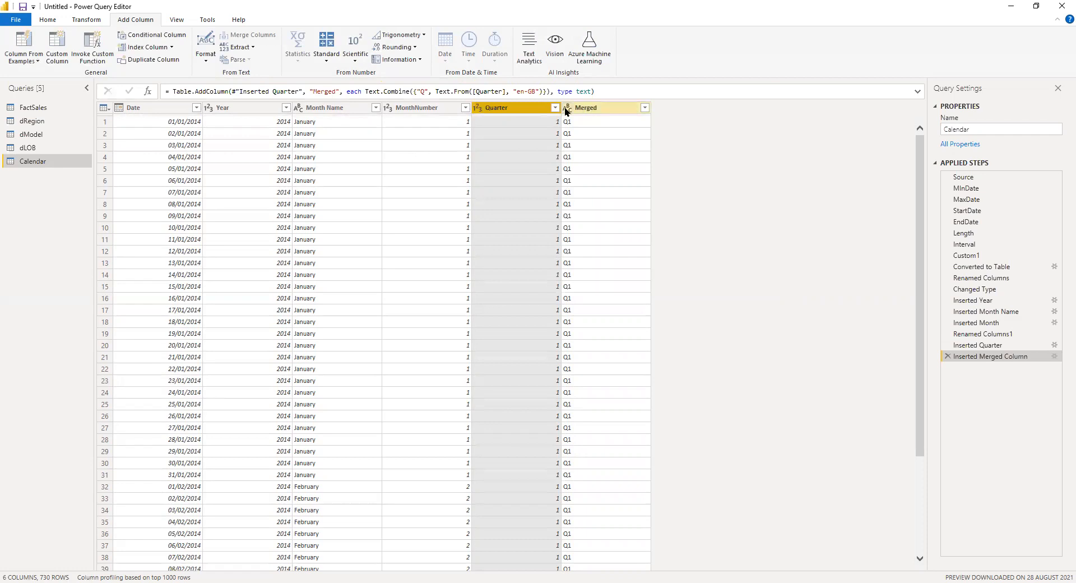
Step: Rename the Merged column holding the Q-prefixed quarters as QuateroFYear
click(580, 108)
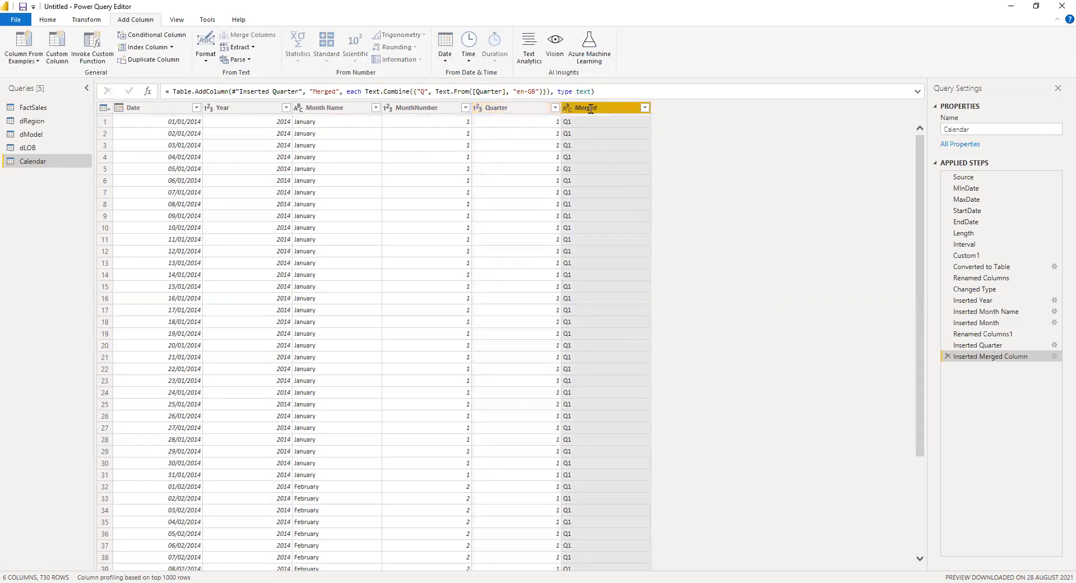
double_click(590, 109)
text(Qua)
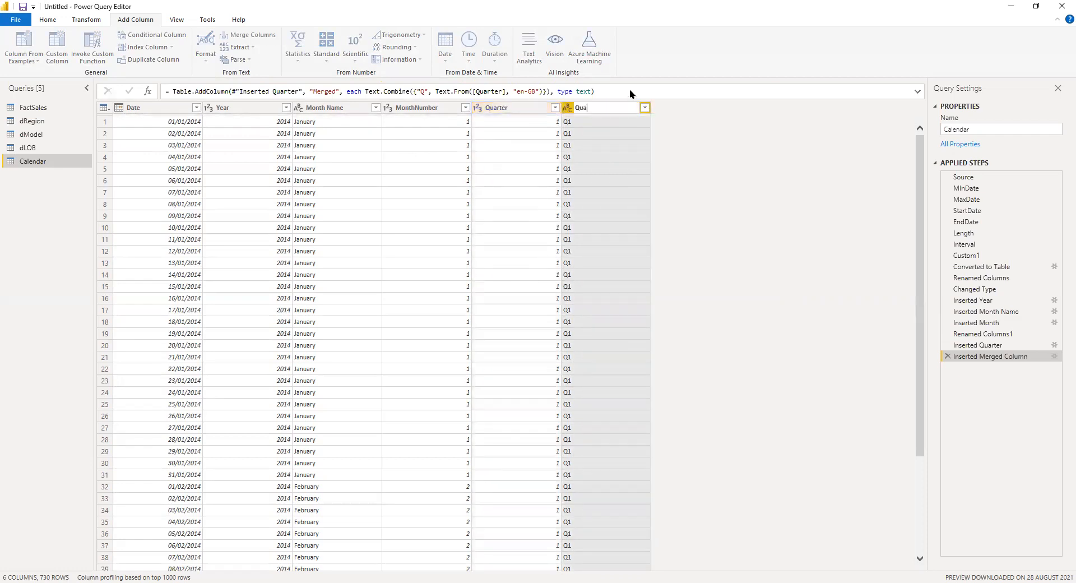
text(ter)
key(Return)
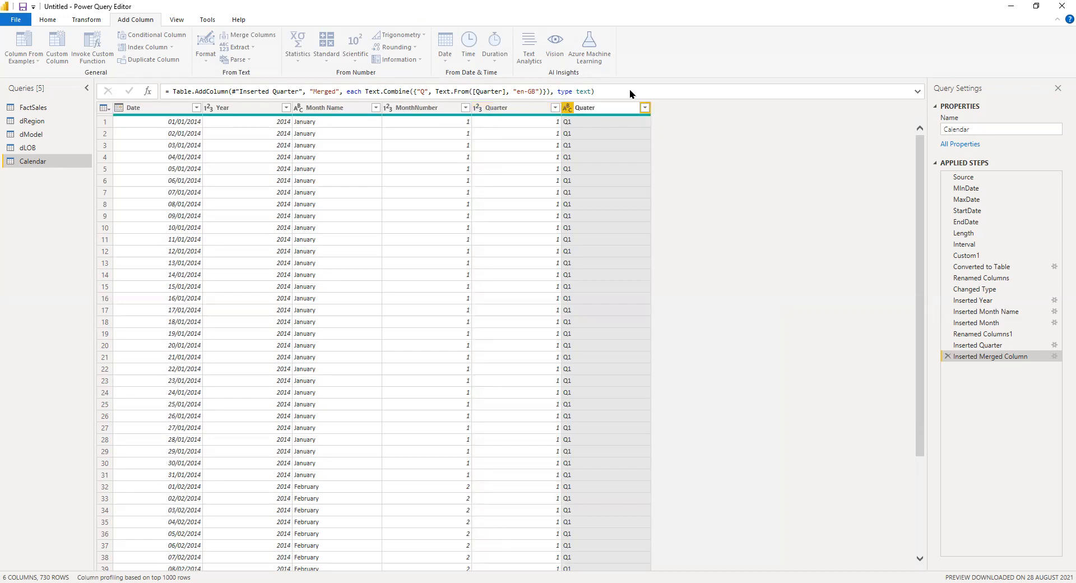
text(oFYear)
key(Return)
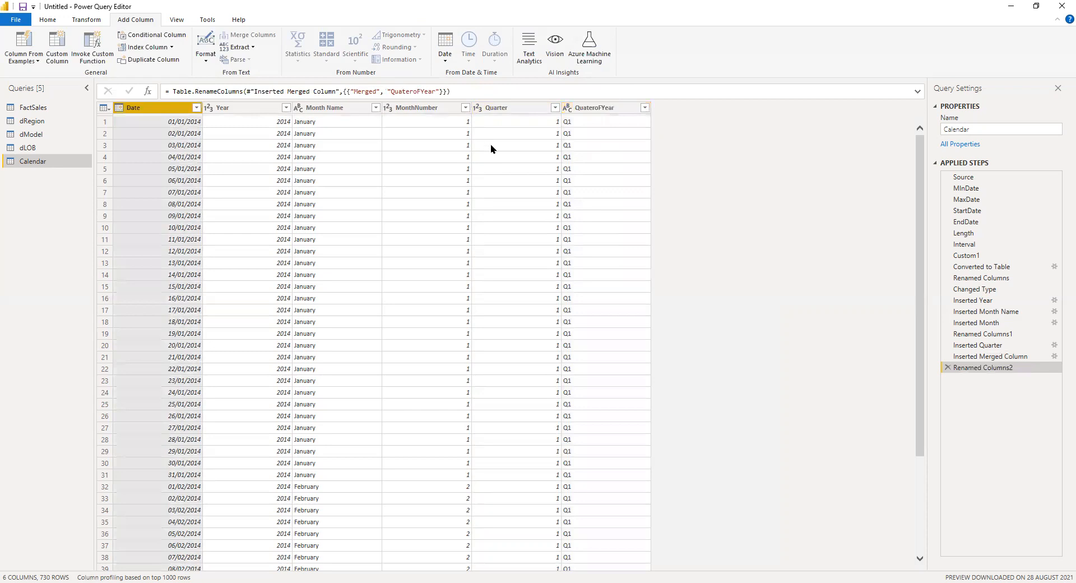
Step: Add a Week of Year column extracted from the Date column
click(445, 47)
mouse_move(488, 148)
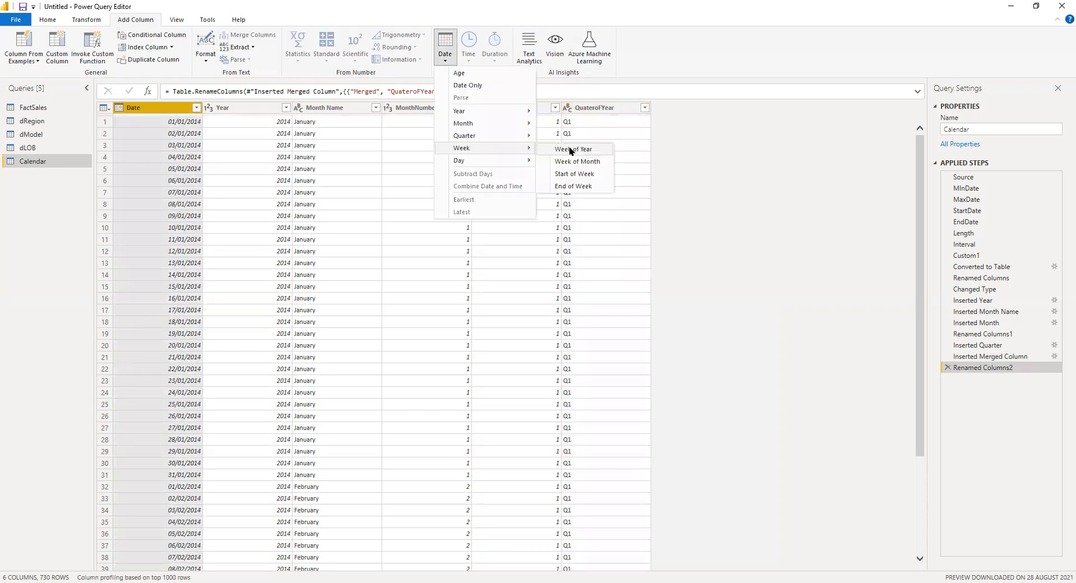
click(570, 149)
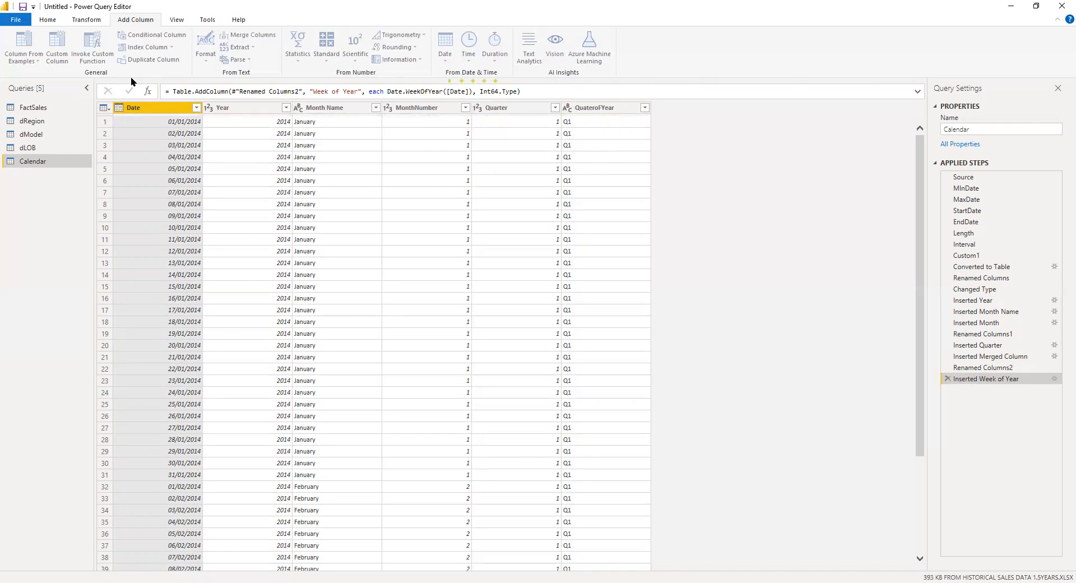
Step: Review the Calendar query's full M code in the Advanced Editor, highlighting the FactSales[Trade Date] reference in the MInDate line
click(187, 21)
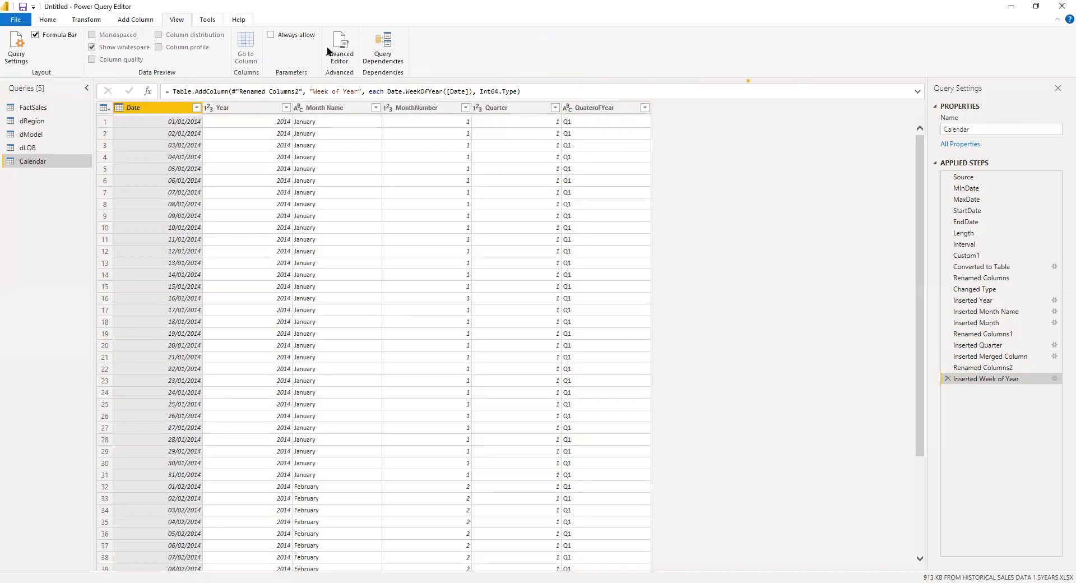
click(328, 51)
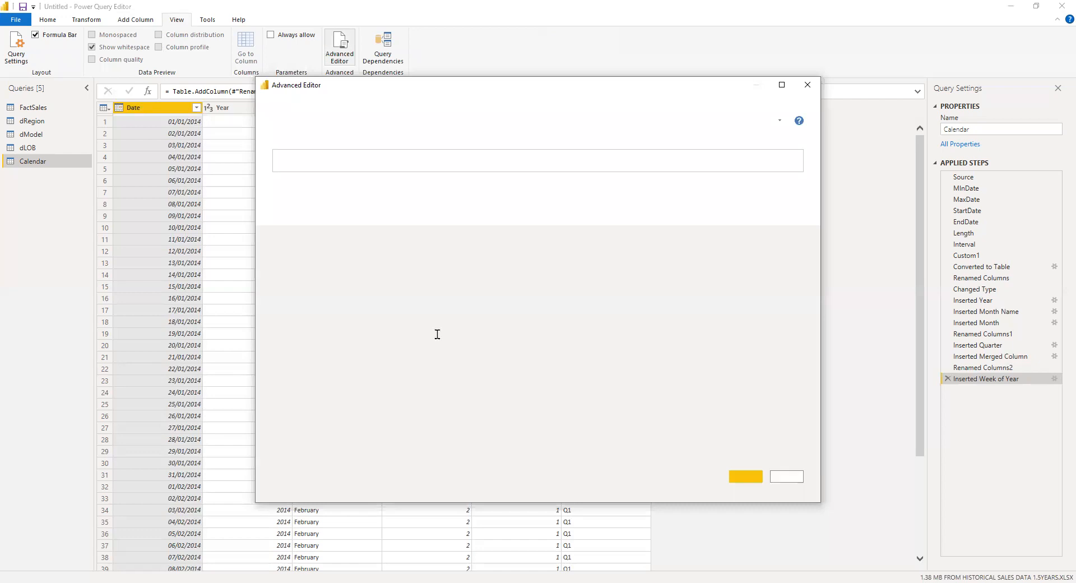
key(ctrl+a)
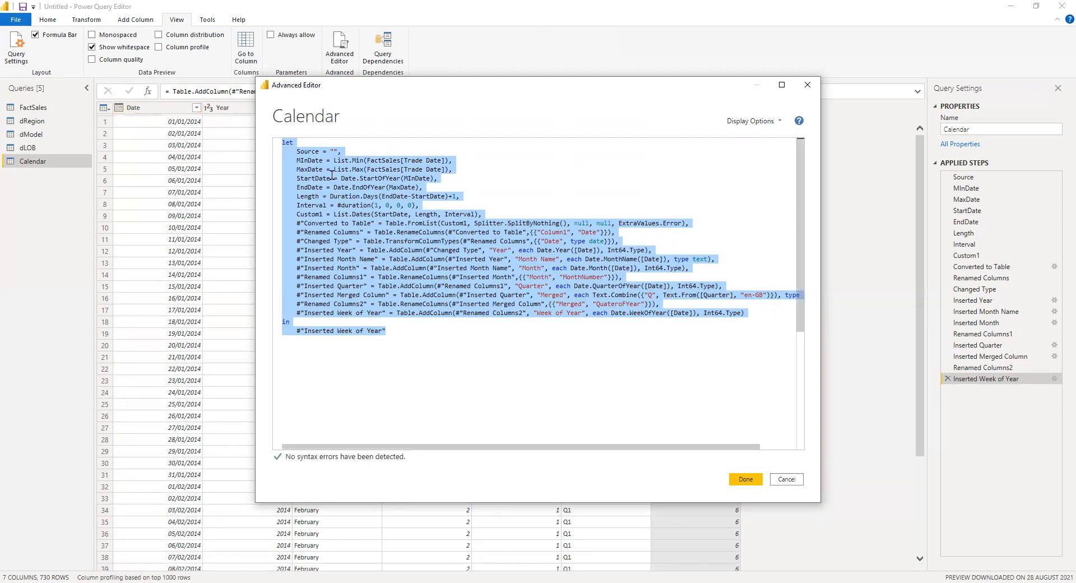
click(382, 161)
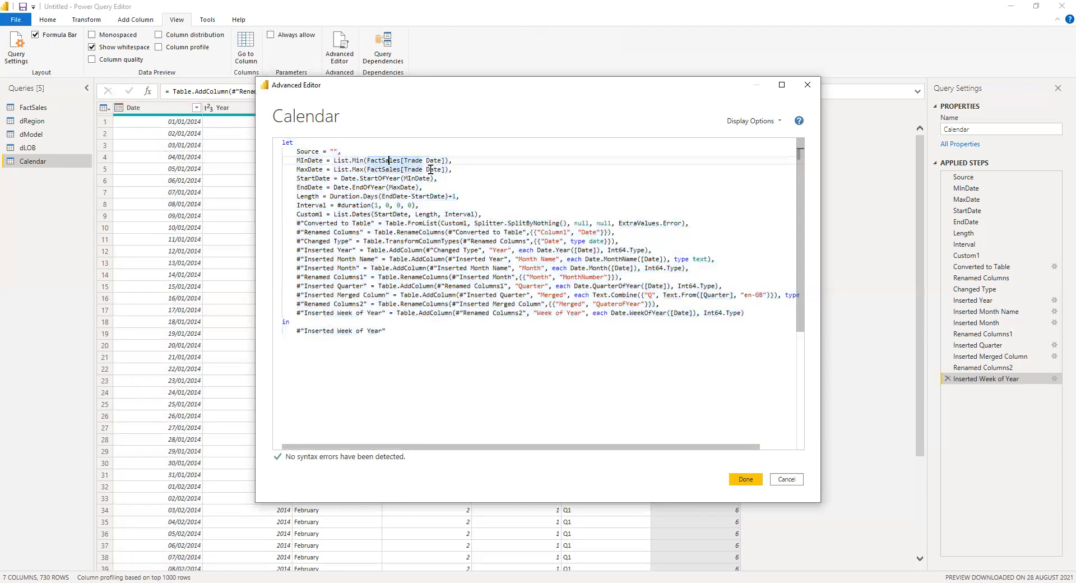
click(447, 161)
shift+click(381, 161)
shift+click(368, 161)
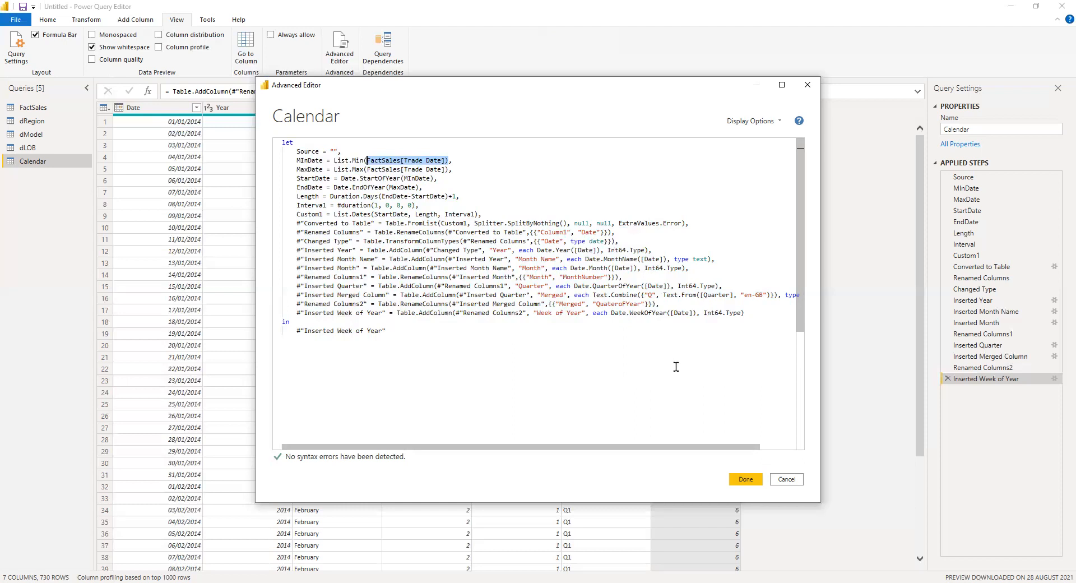
click(752, 483)
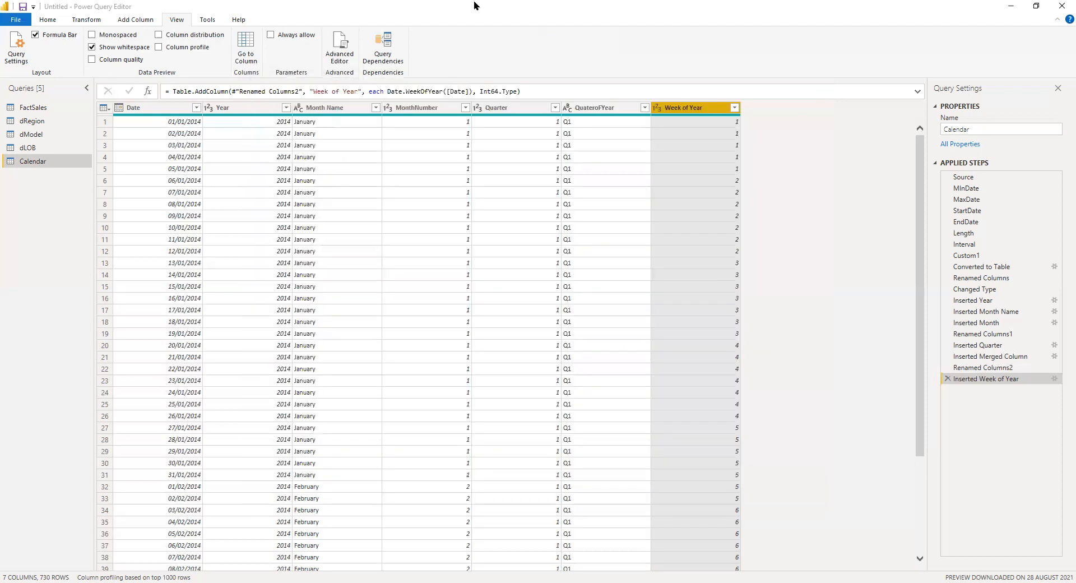
Step: Close the Power Query Editor and apply the changes to load the Calendar query into the Power BI Desktop model
click(194, 110)
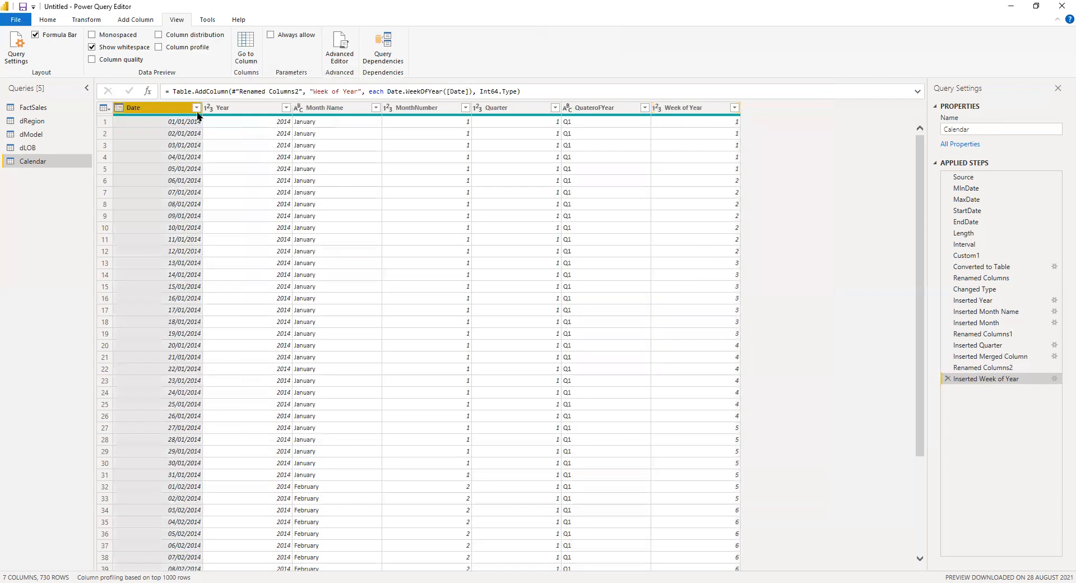
click(230, 111)
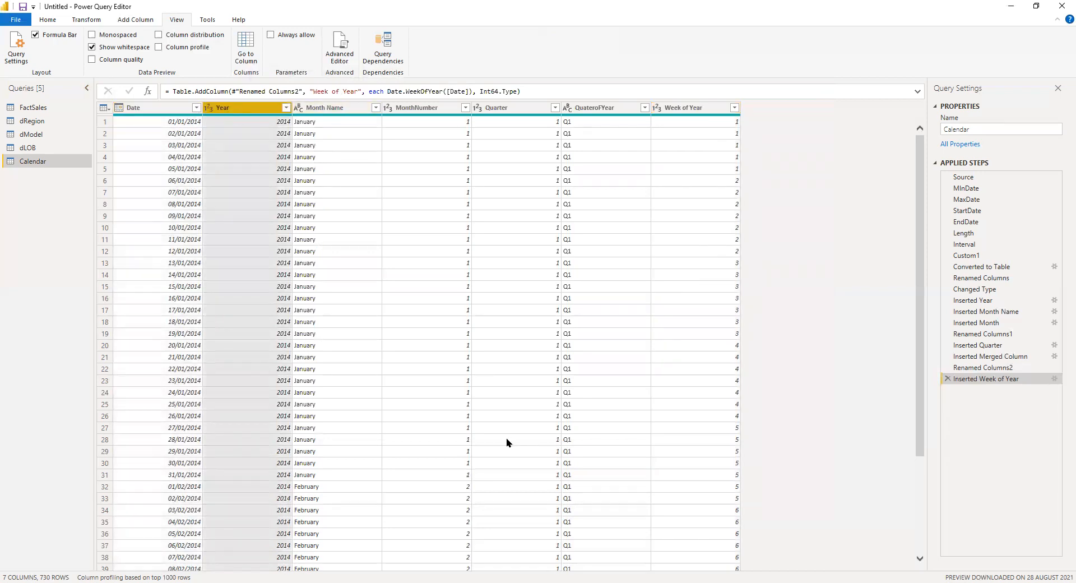
click(59, 21)
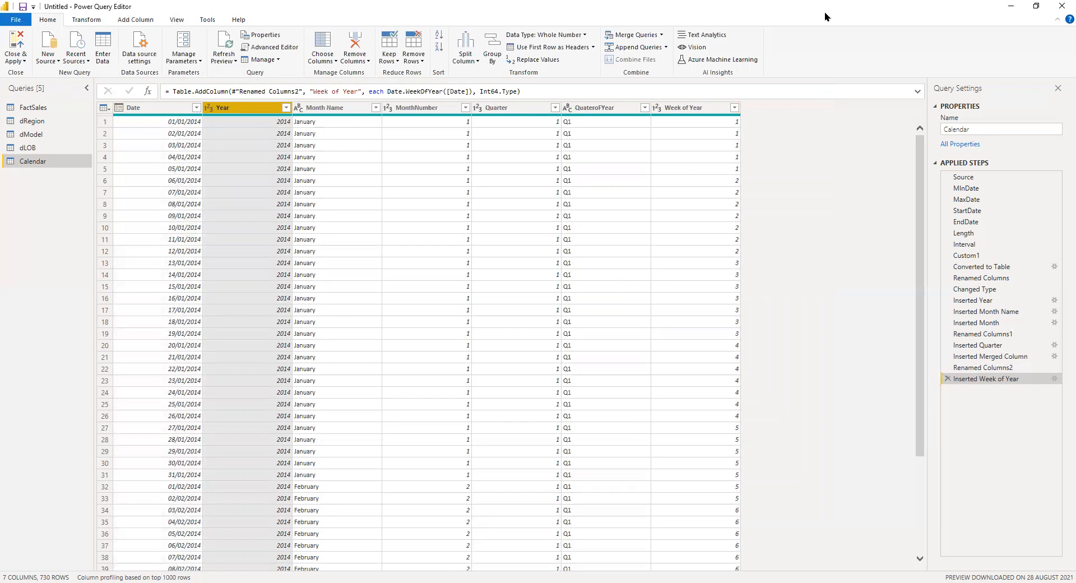
click(24, 62)
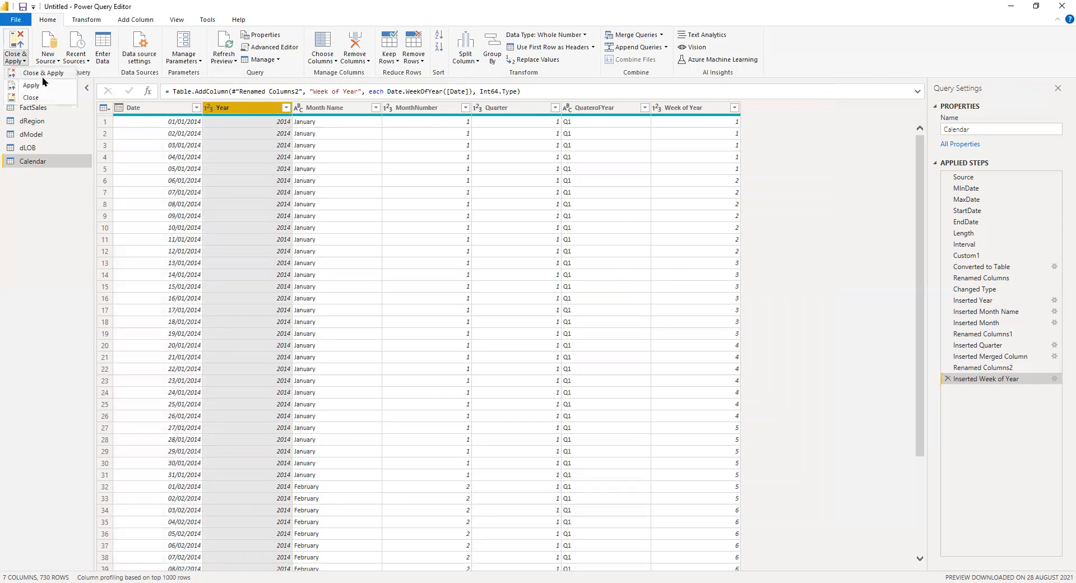
click(42, 77)
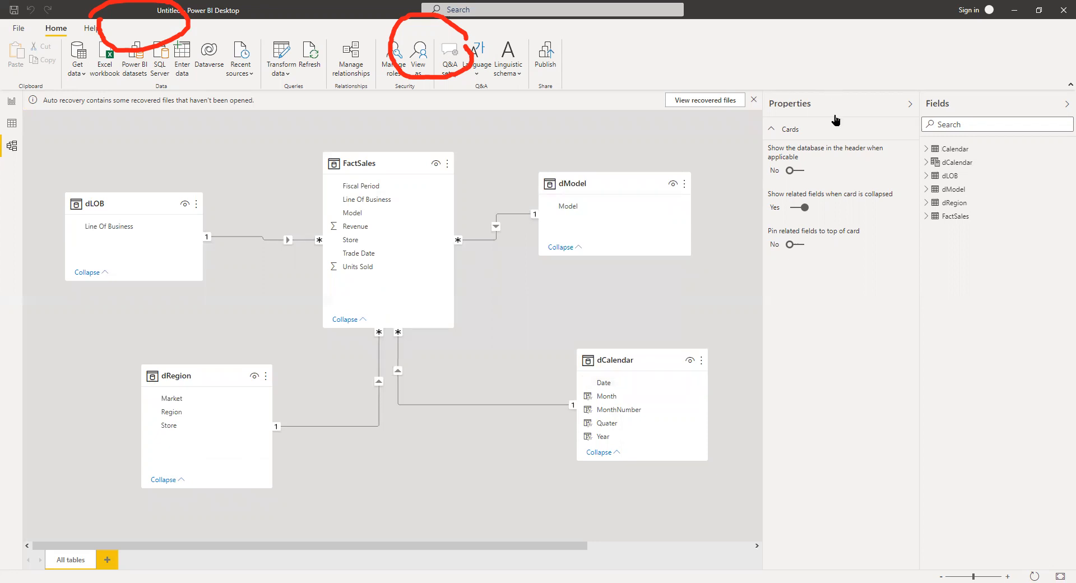
Step: Collapse the model's Properties pane and show the rows of the loaded Calendar table in the Data view
click(910, 105)
drag(884, 157, 817, 271)
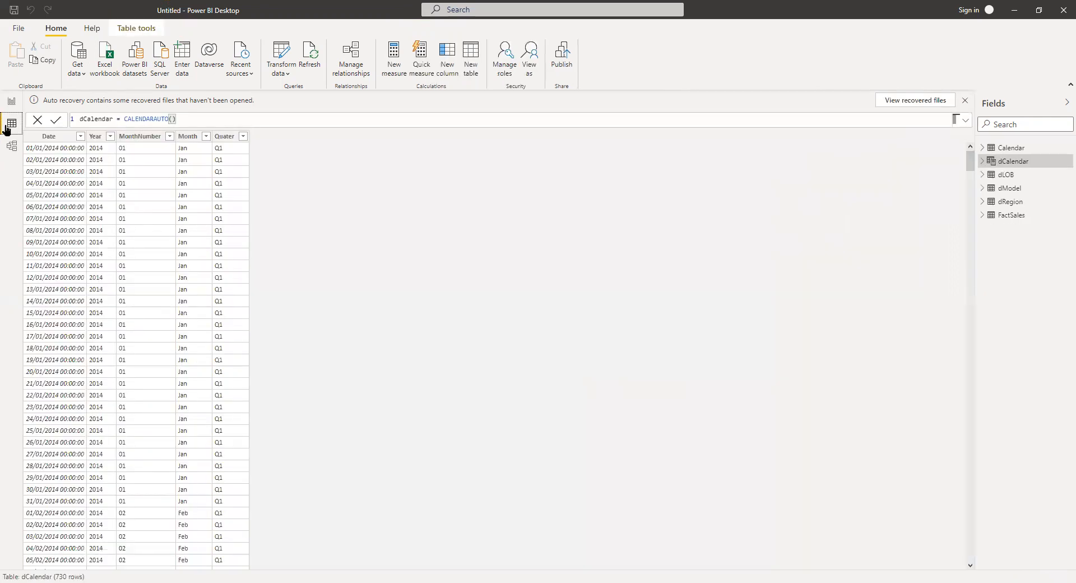
click(1011, 150)
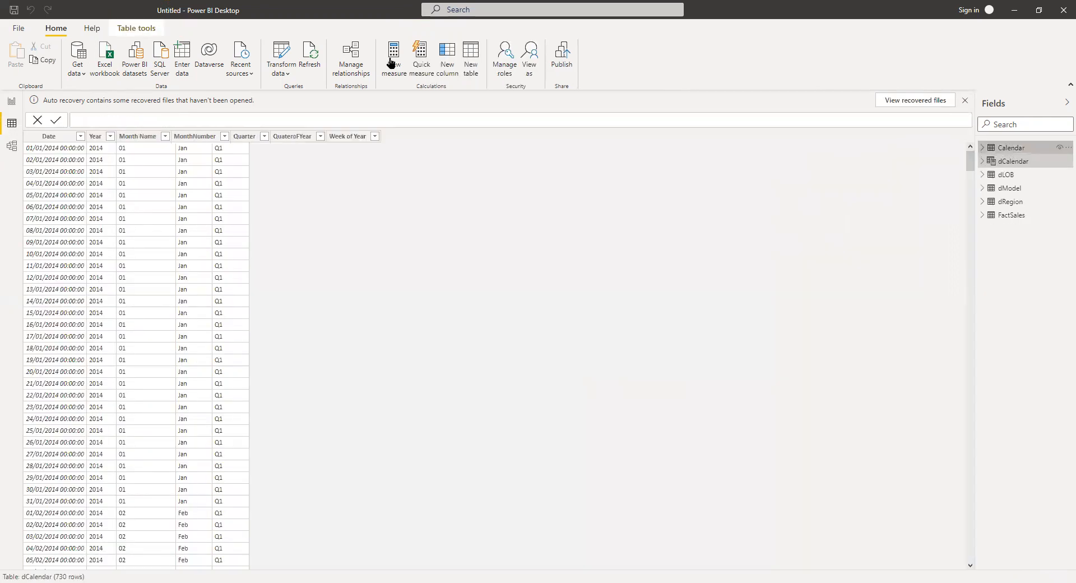